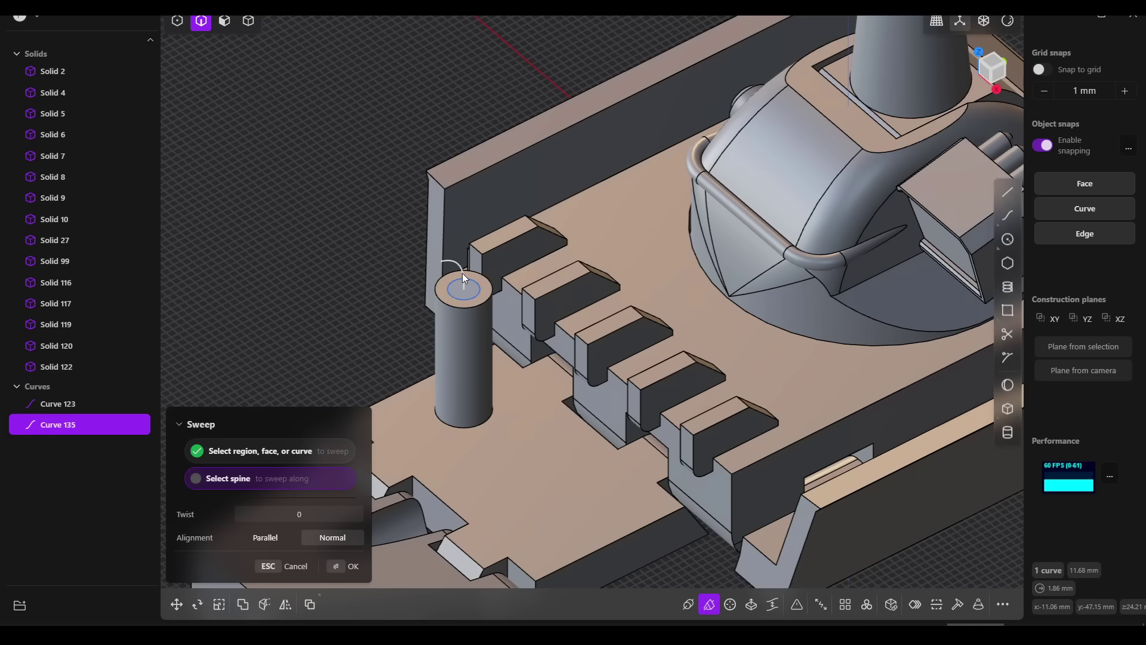
# Pick Curve 123 above the cylinder as the sweep spine for the elbow pipe
pyautogui.click(462, 273)
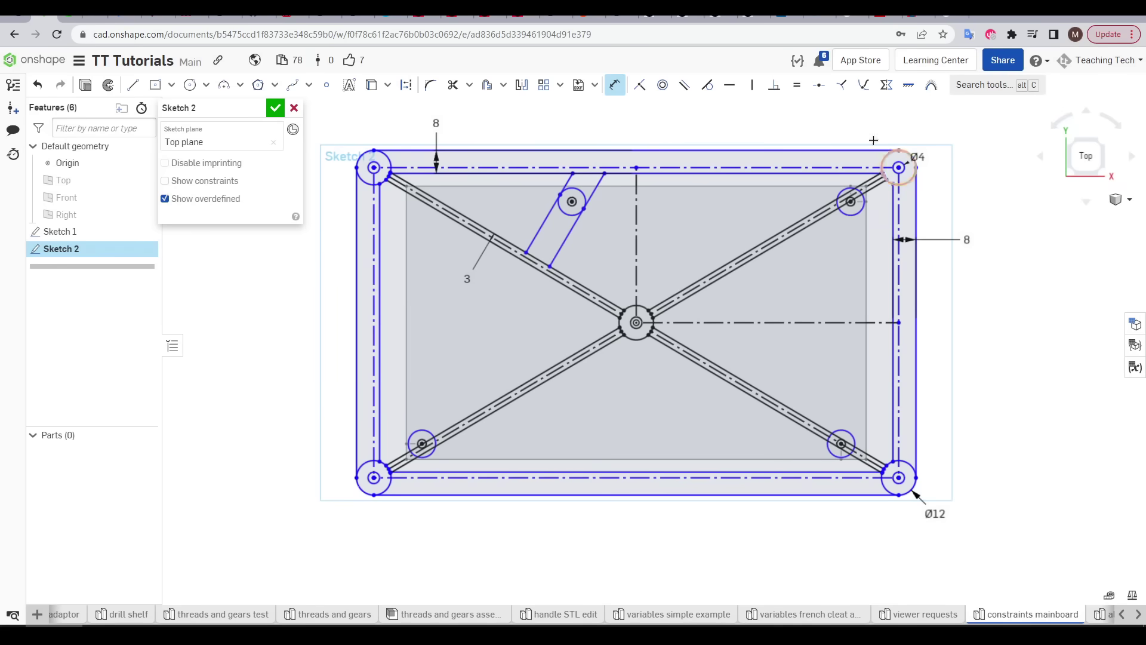
# Add a vertical dimension to the sketch's right edge, then drop a Cylinder onto the Tinkercad workplane
pyautogui.press('Escape')
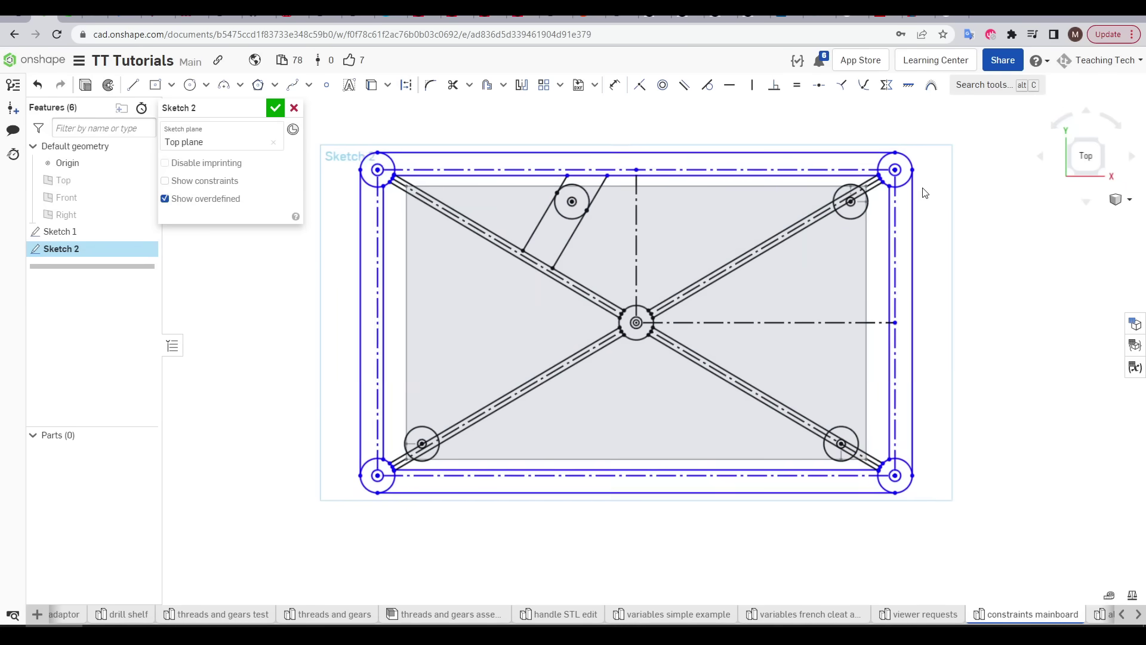
pyautogui.press('d')
pyautogui.click(897, 322)
pyautogui.click(993, 320)
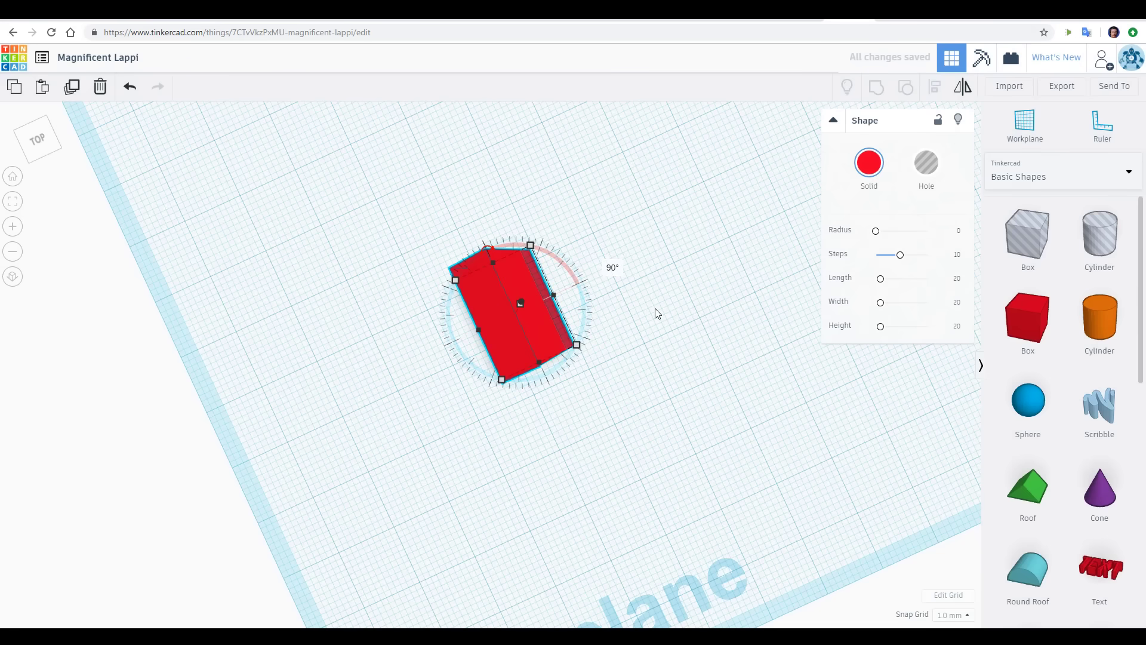
pyautogui.moveTo(1102, 320); pyautogui.dragTo(529, 228)
pyautogui.scroll(4, 633, 322)
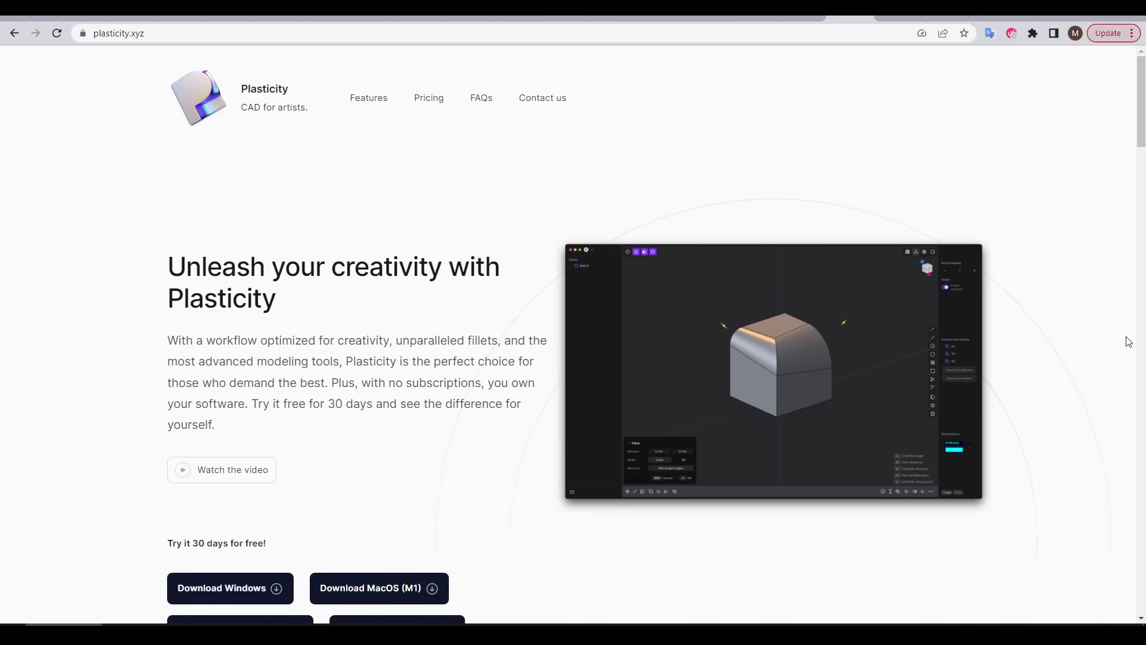
# Scroll plasticity.xyz past the 'Try it 30 days for free!' downloads, feature cards, pricing and FAQ
pyautogui.scroll(-3, 1127, 340)
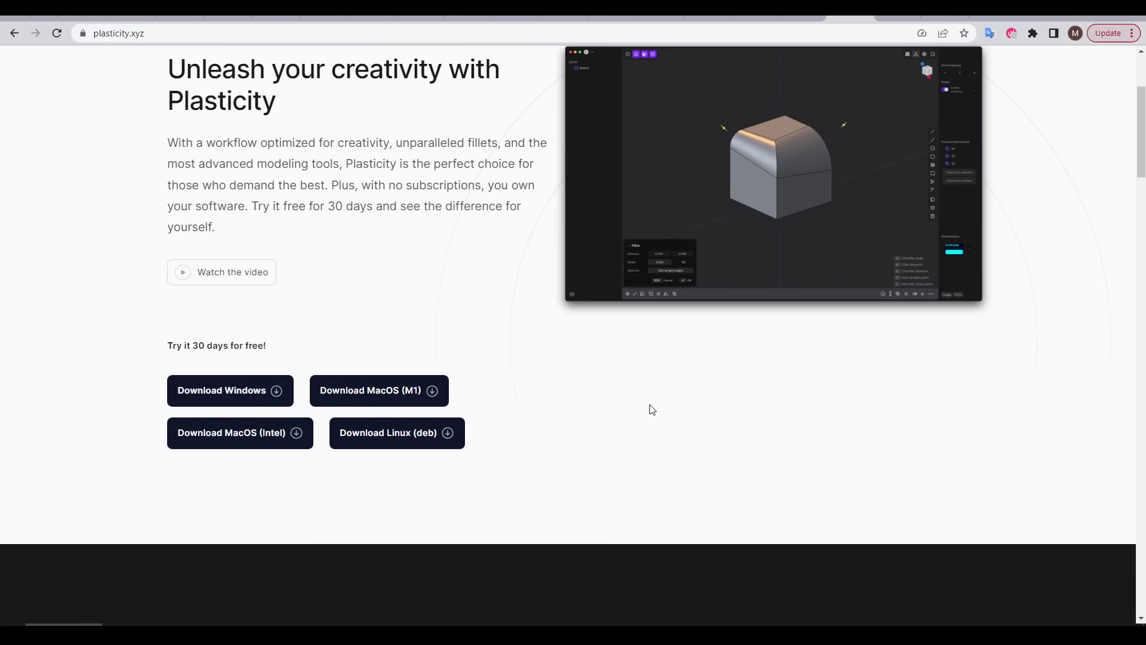
pyautogui.moveTo(279, 346); pyautogui.dragTo(168, 353)
pyautogui.scroll(-8, 1094, 354)
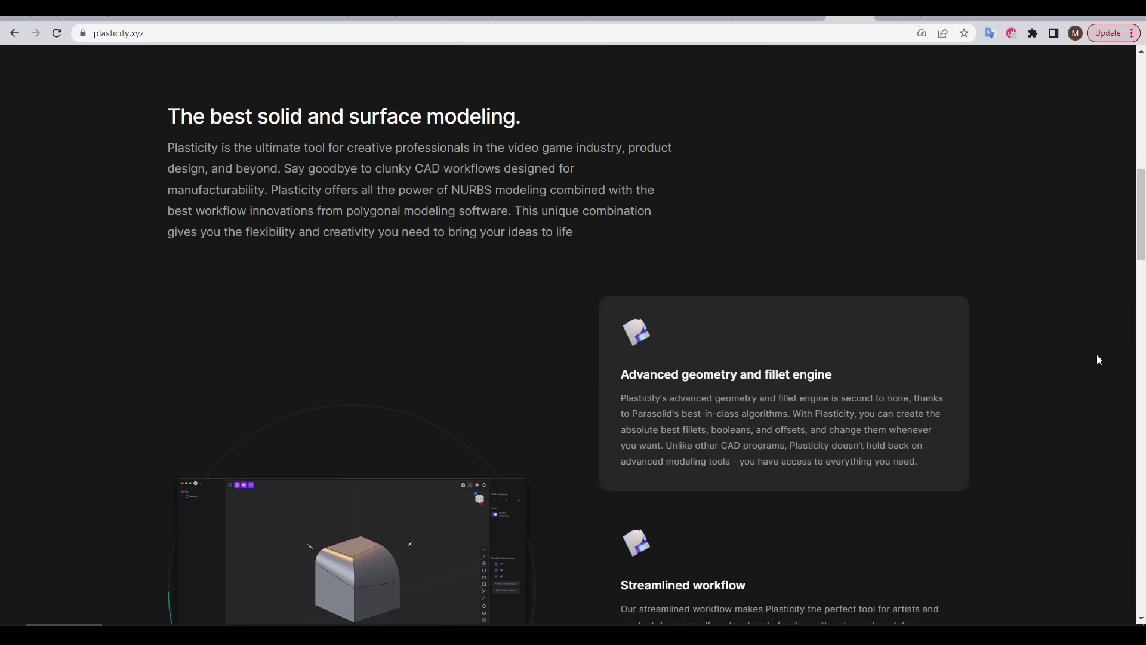
pyautogui.scroll(-3, 1098, 359)
pyautogui.scroll(-3, 1098, 359)
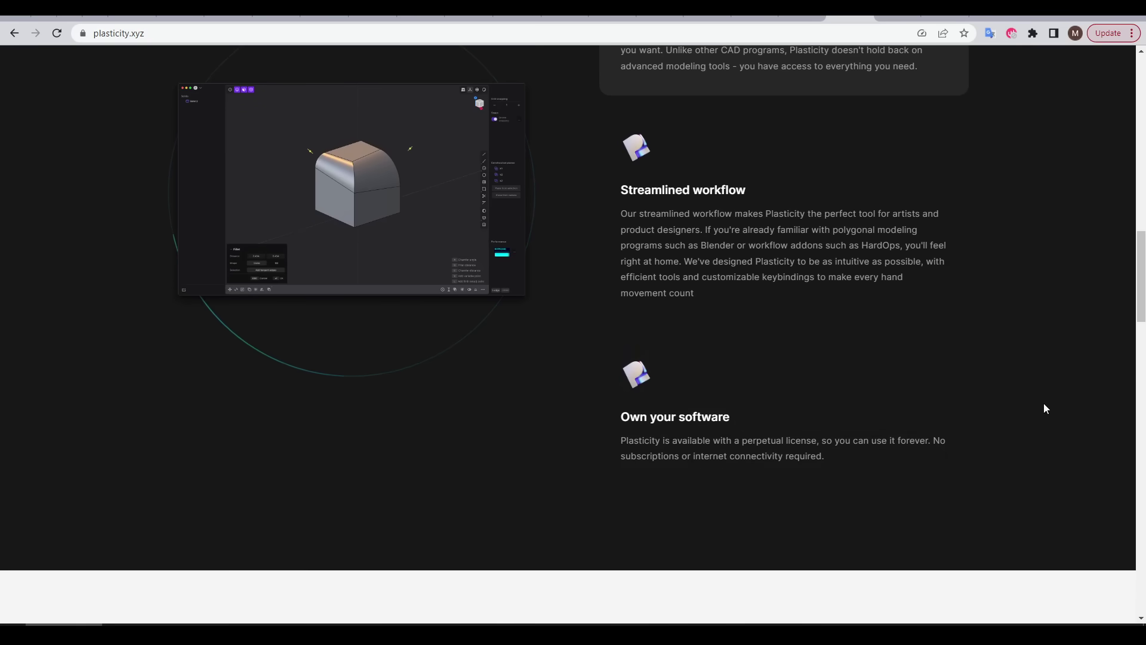
pyautogui.scroll(-10, 1046, 403)
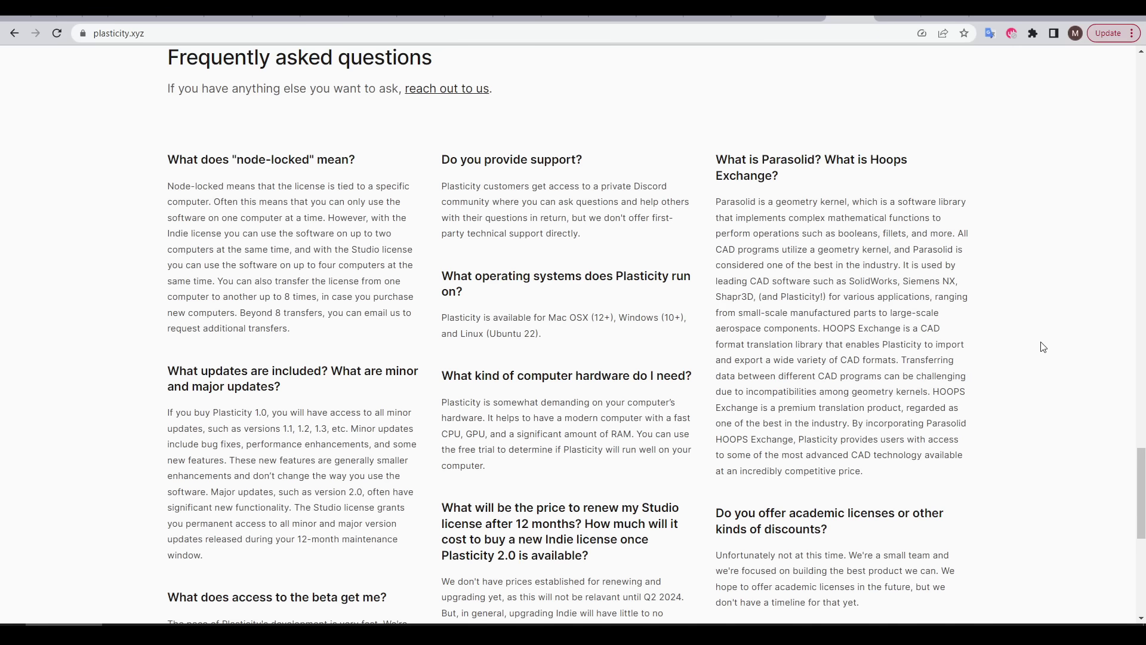
pyautogui.scroll(-1, 1043, 347)
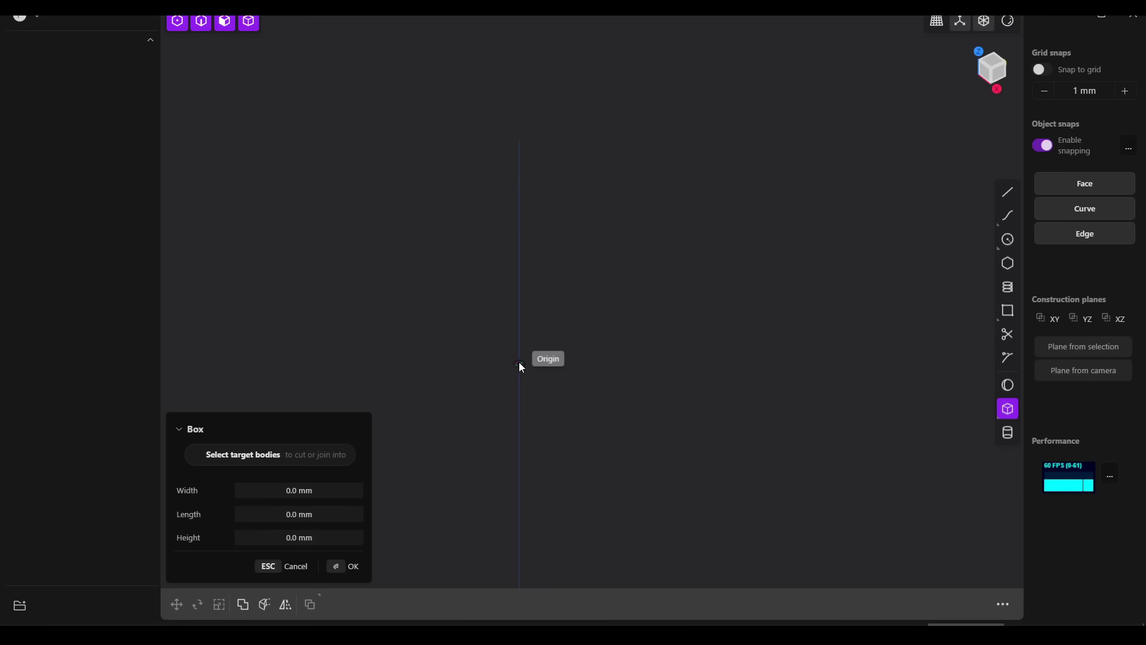
# Draw a cube box from two base corners and a height, then pick its top-right edge to fillet
pyautogui.click(519, 362)
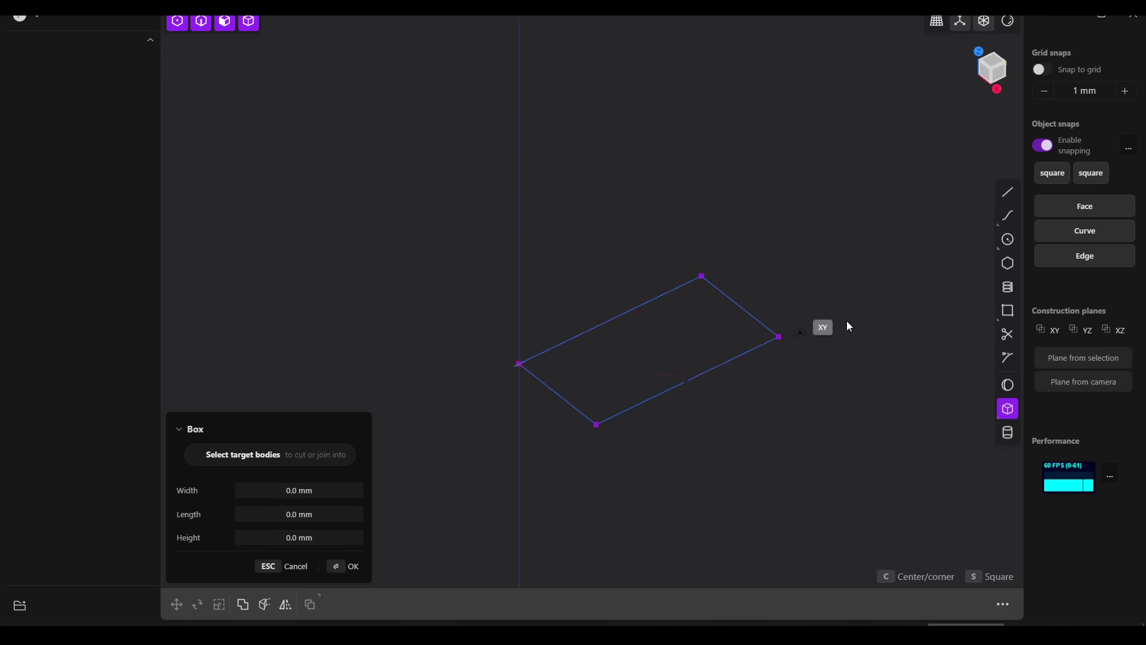
pyautogui.click(911, 391)
pyautogui.click(811, 163)
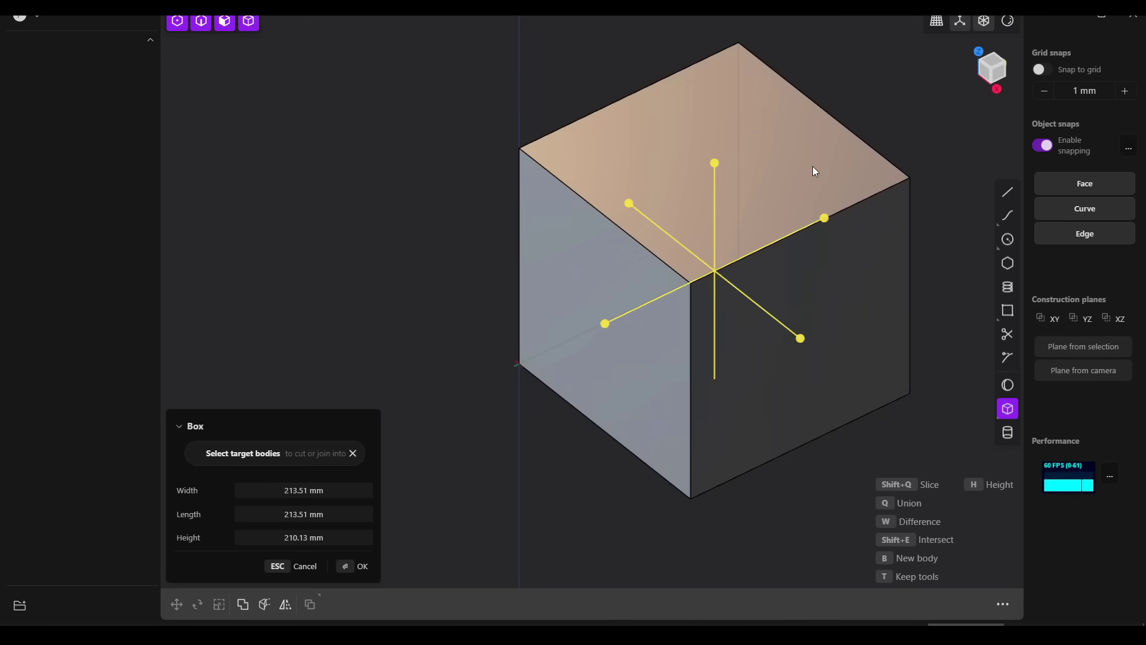
pyautogui.press('Return')
pyautogui.click(859, 203)
pyautogui.press('f')
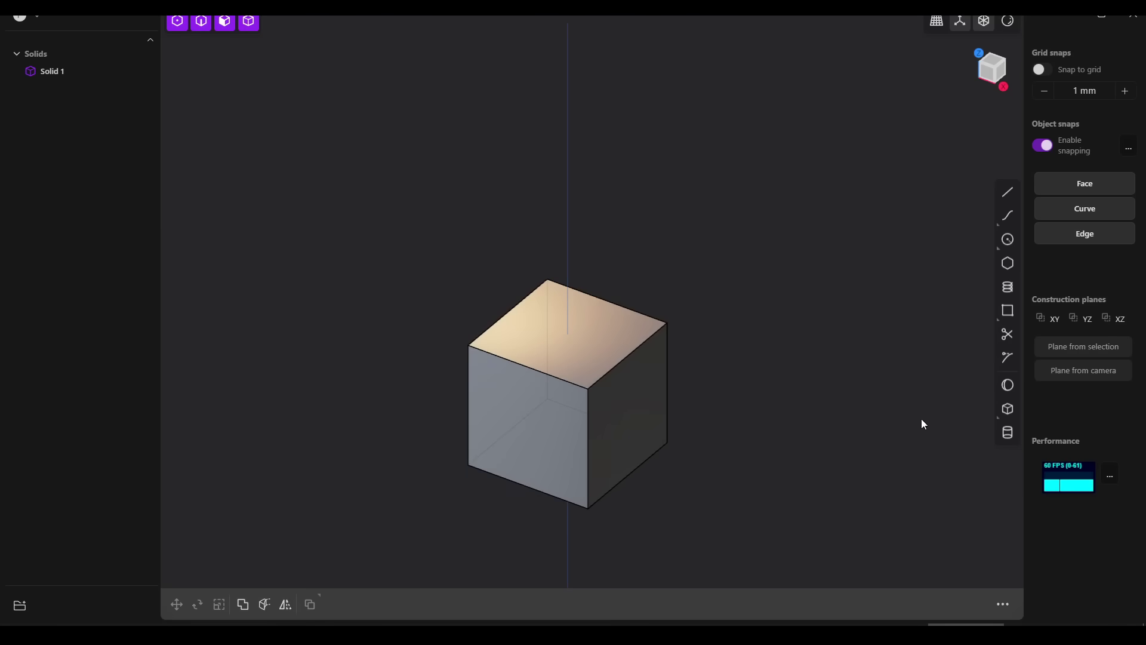
pyautogui.click(38, 17)
pyautogui.click(74, 148)
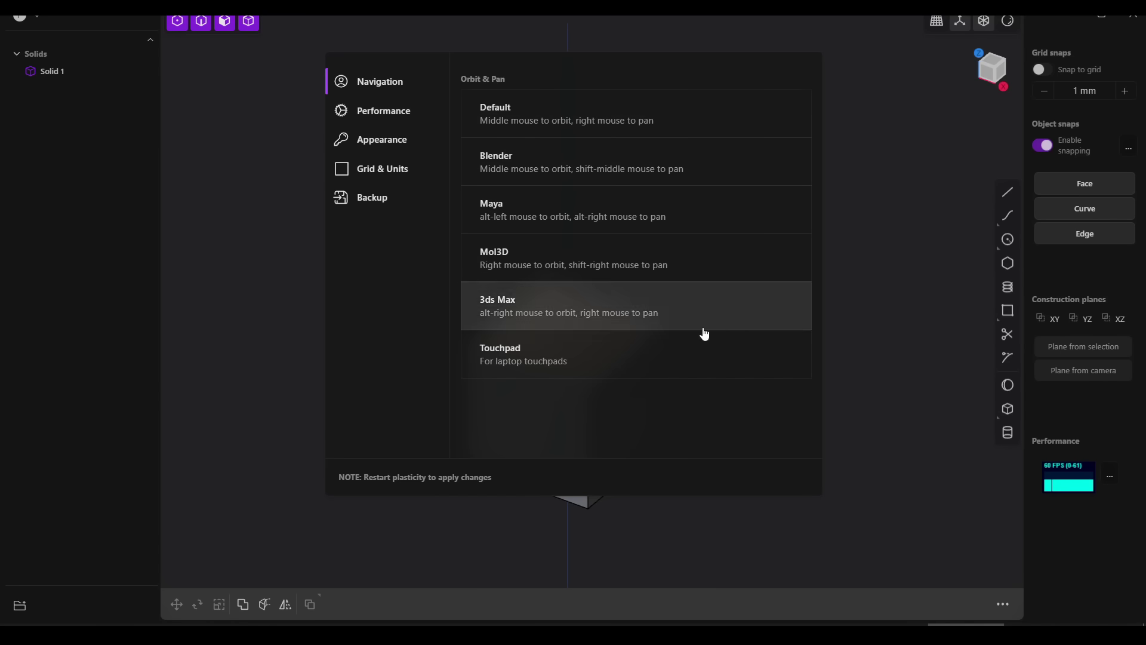
pyautogui.click(382, 169)
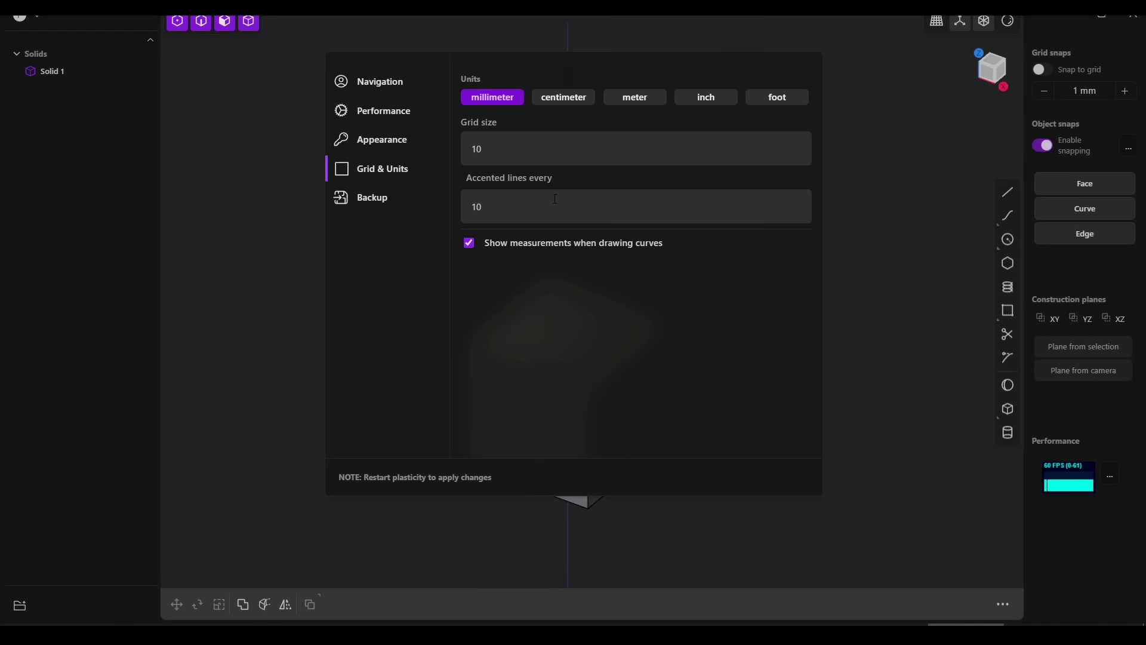
pyautogui.click(866, 276)
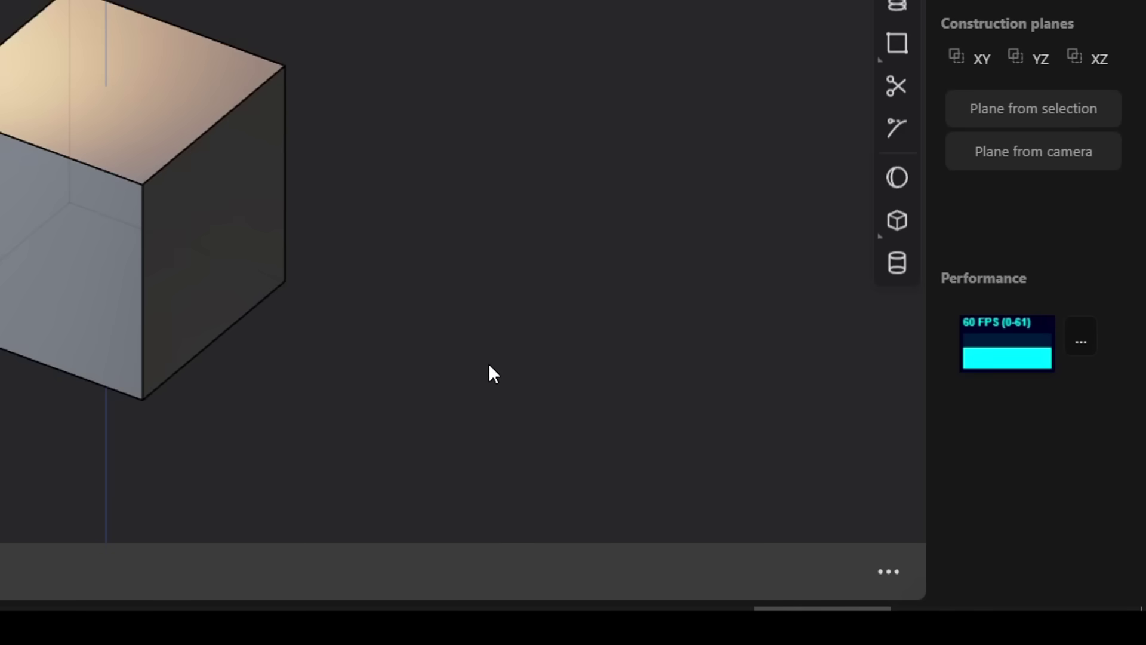
# Search the command list for 'mirror'
pyautogui.click(890, 574)
pyautogui.write('mirro')
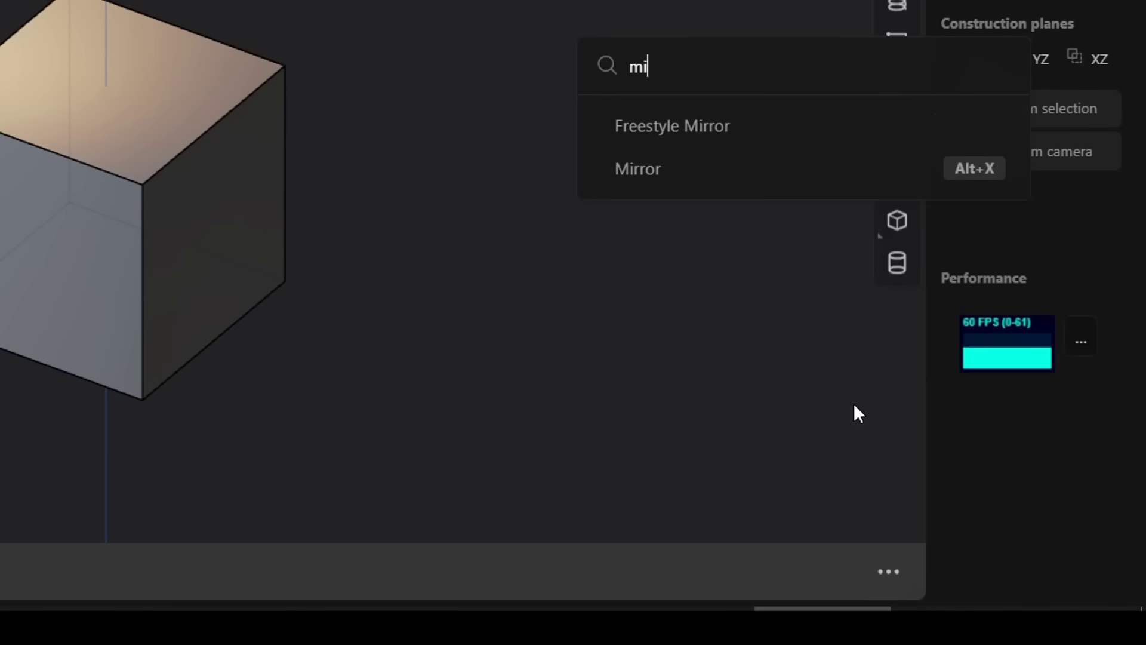
pyautogui.write('r')
pyautogui.press('Return')
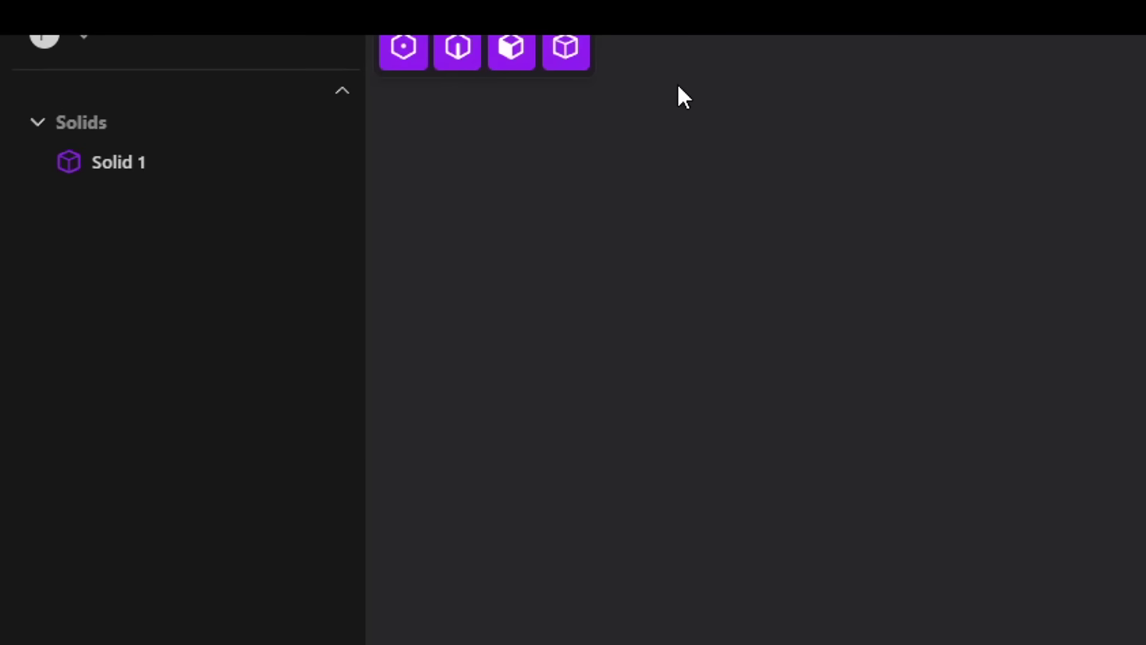
# Try the control-point, edge, face and solid selection modes, then pull the pentagon's top-right vertex outward
pyautogui.click(406, 59)
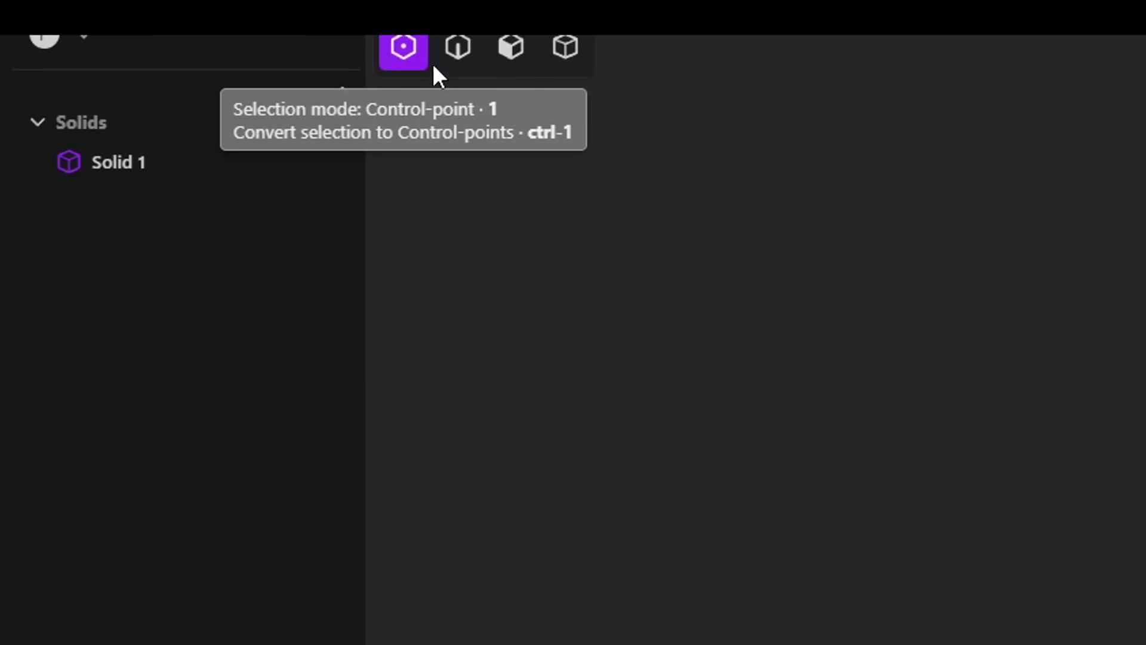
pyautogui.click(459, 60)
pyautogui.click(517, 55)
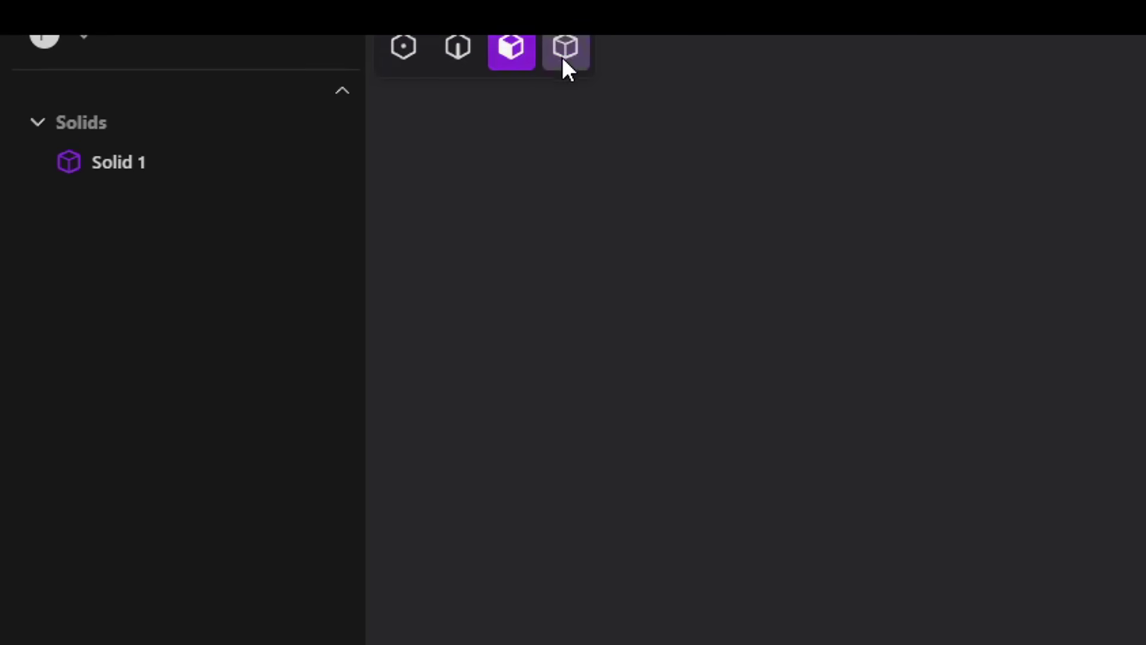
pyautogui.click(563, 59)
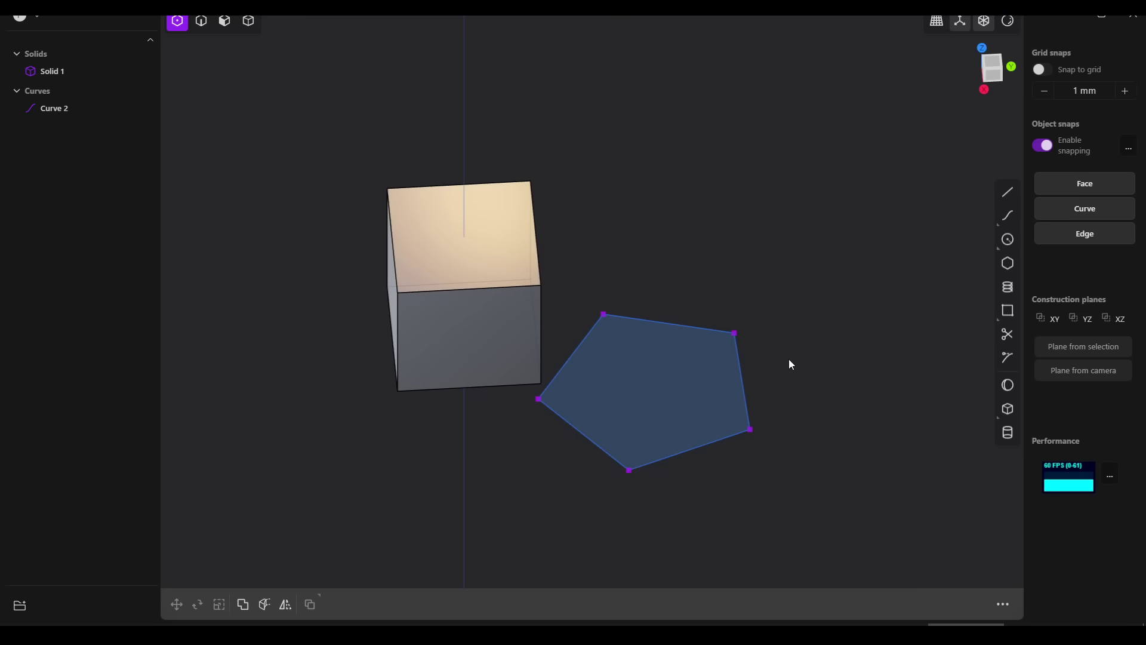
pyautogui.moveTo(734, 333); pyautogui.dragTo(783, 336)
# In edge mode, start a fillet on the cube's top front edge, then select the pentagon curve
pyautogui.press('2')
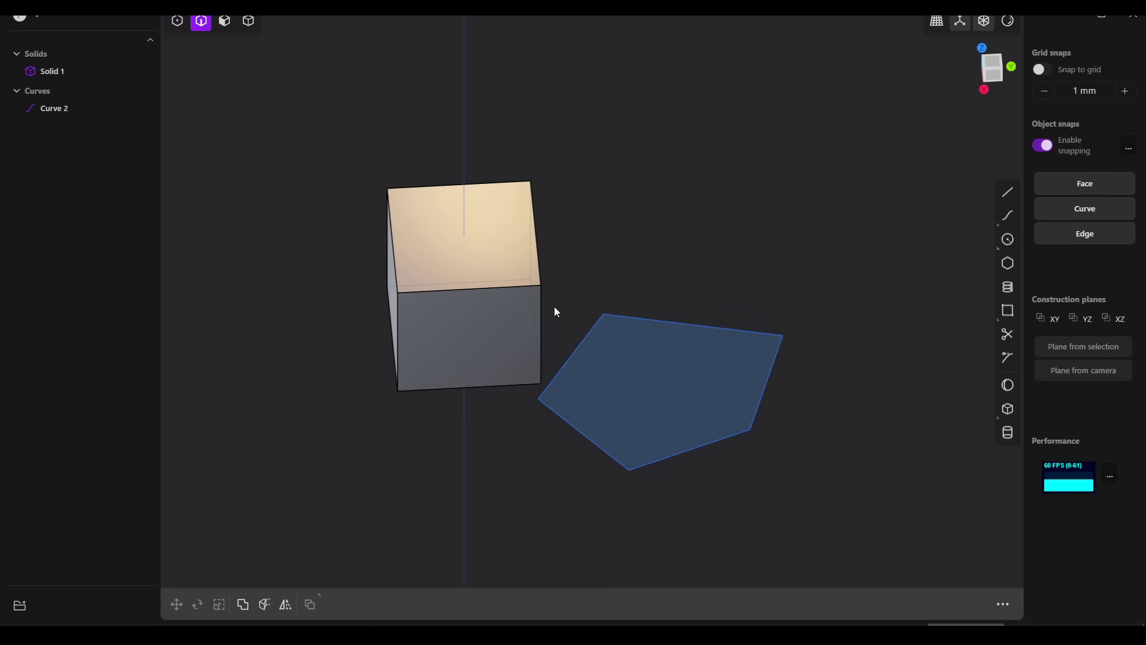
pyautogui.click(517, 289)
pyautogui.press('f')
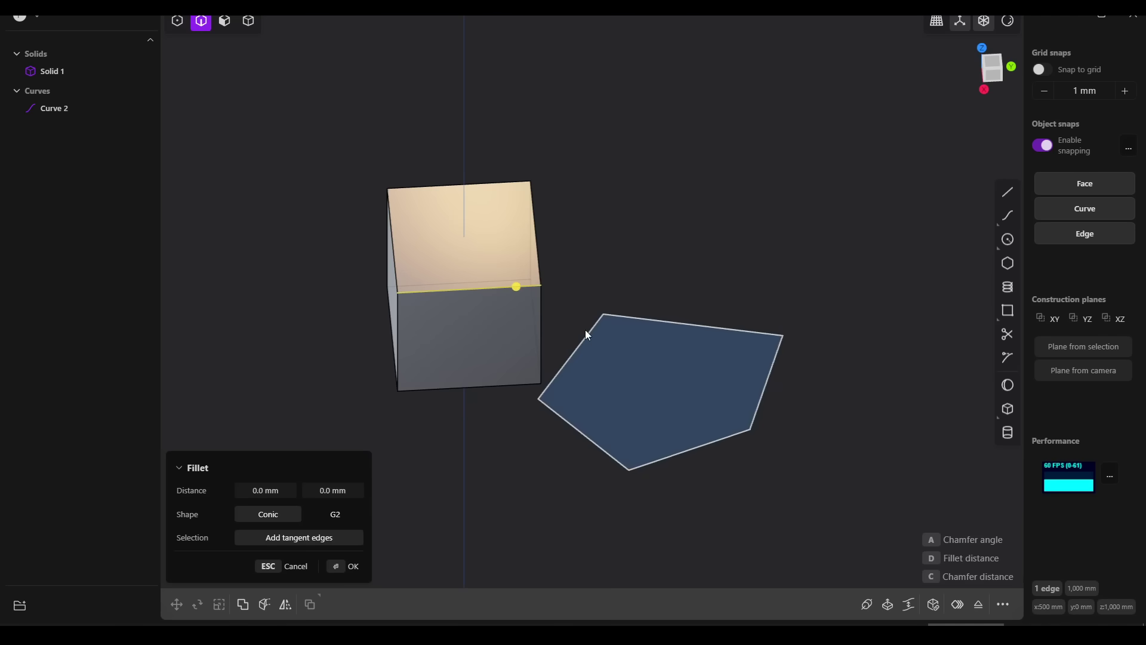
pyautogui.click(590, 339)
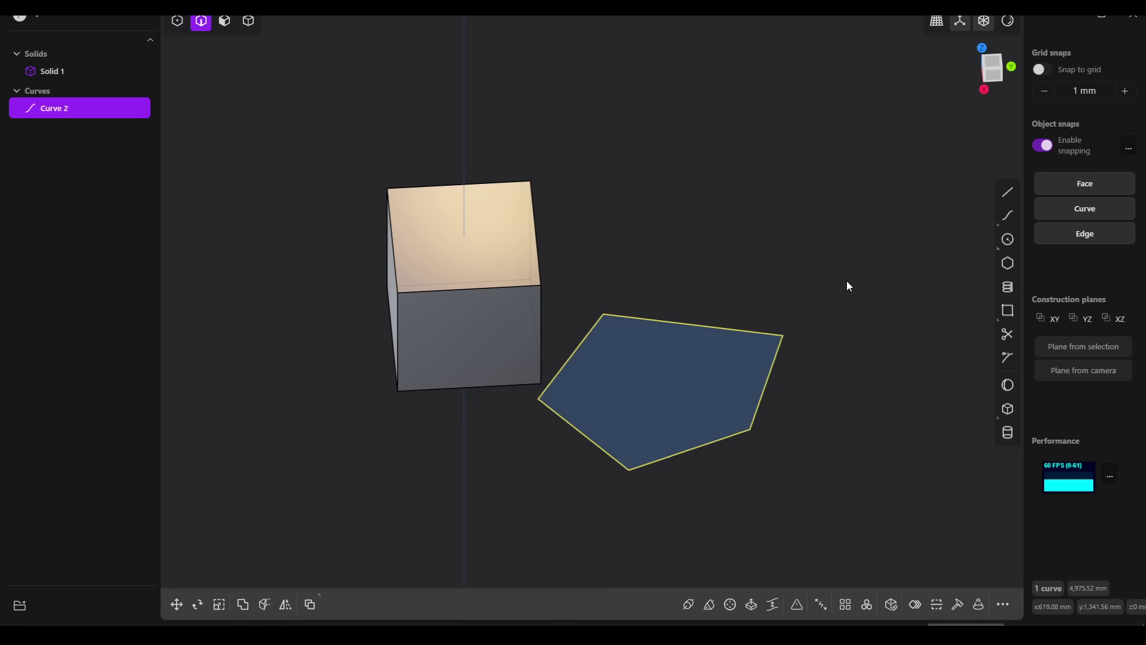
# In face mode, start offsetting the cube's top face and extruding the pentagon region, then cancel
pyautogui.press('3')
pyautogui.click(499, 225)
pyautogui.press('o')
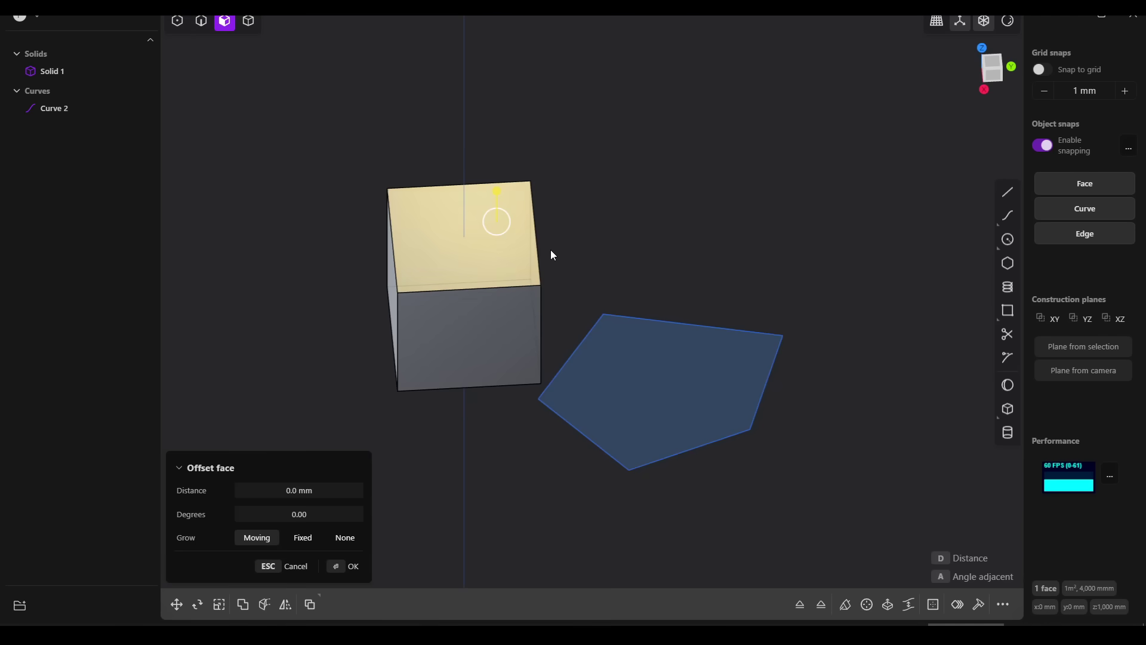
pyautogui.click(652, 344)
pyautogui.press('e')
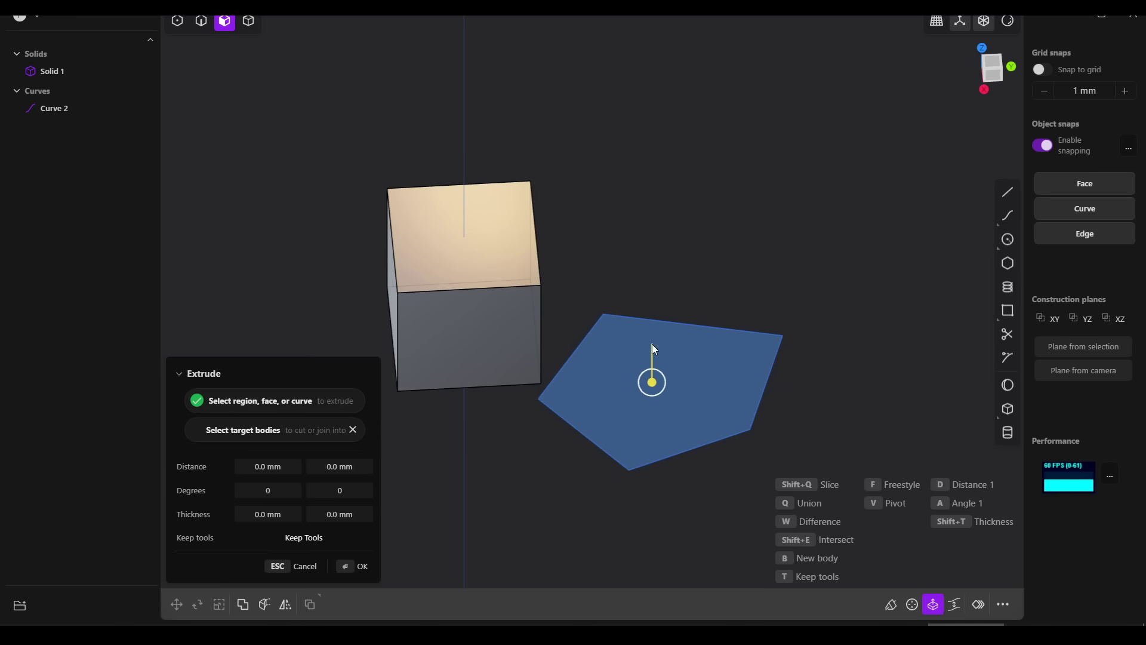
pyautogui.press('Escape')
# In solid mode, select the cube, then Curve 2 and Solid 1 in the outliner
pyautogui.press('4')
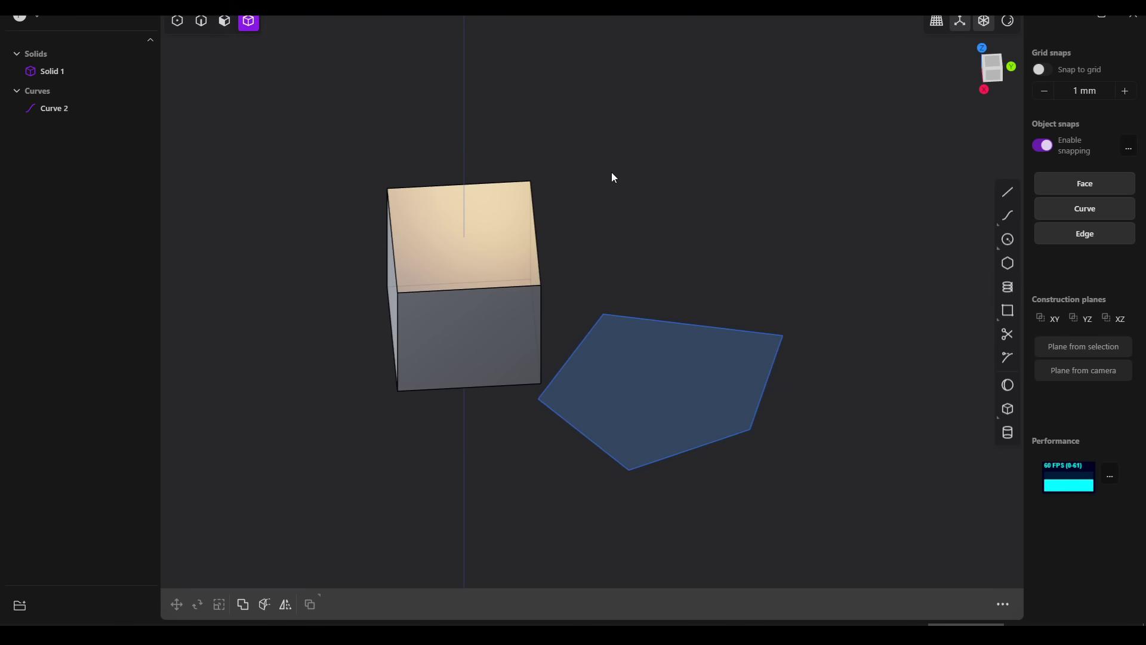
pyautogui.click(504, 220)
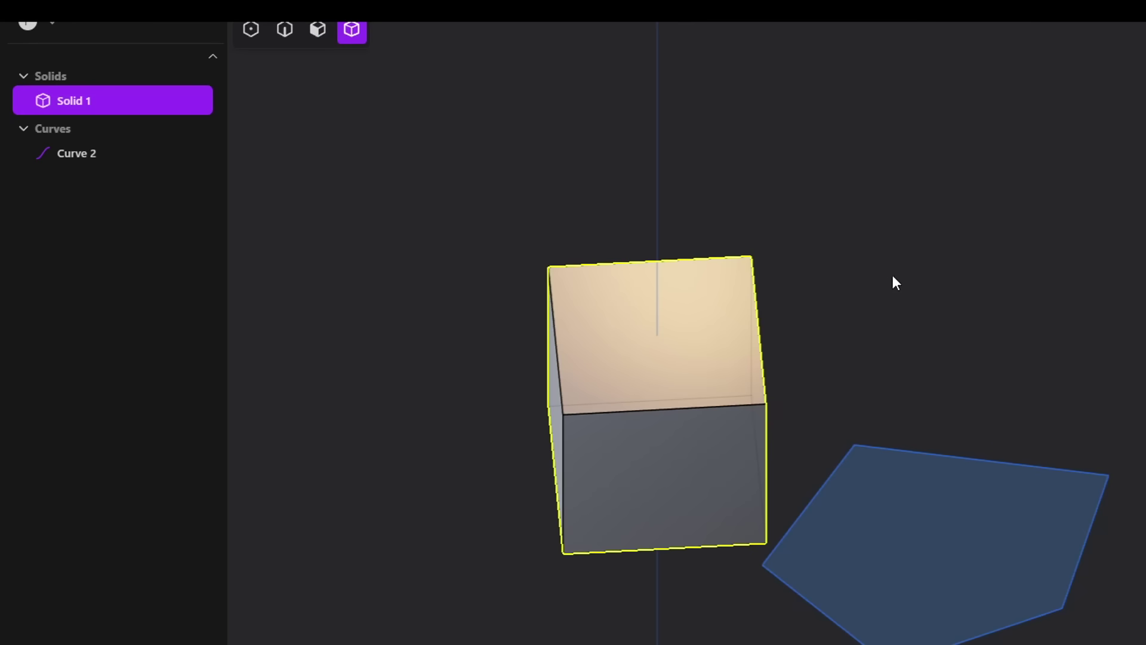
pyautogui.moveTo(85, 107)
pyautogui.click(99, 153)
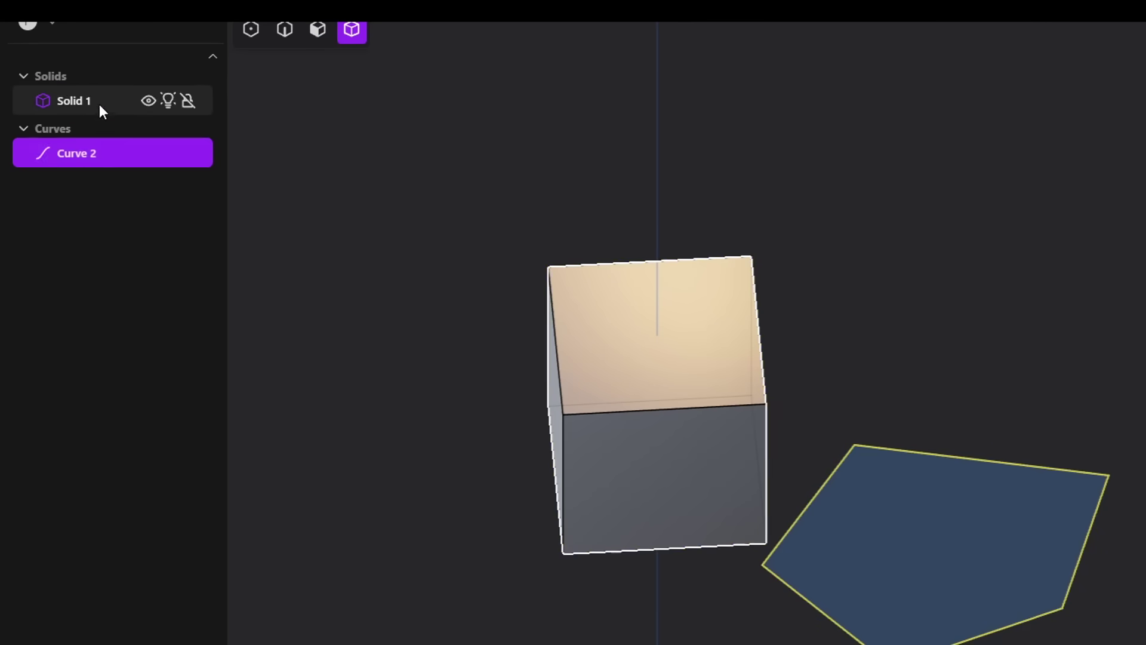
pyautogui.click(100, 105)
pyautogui.click(85, 154)
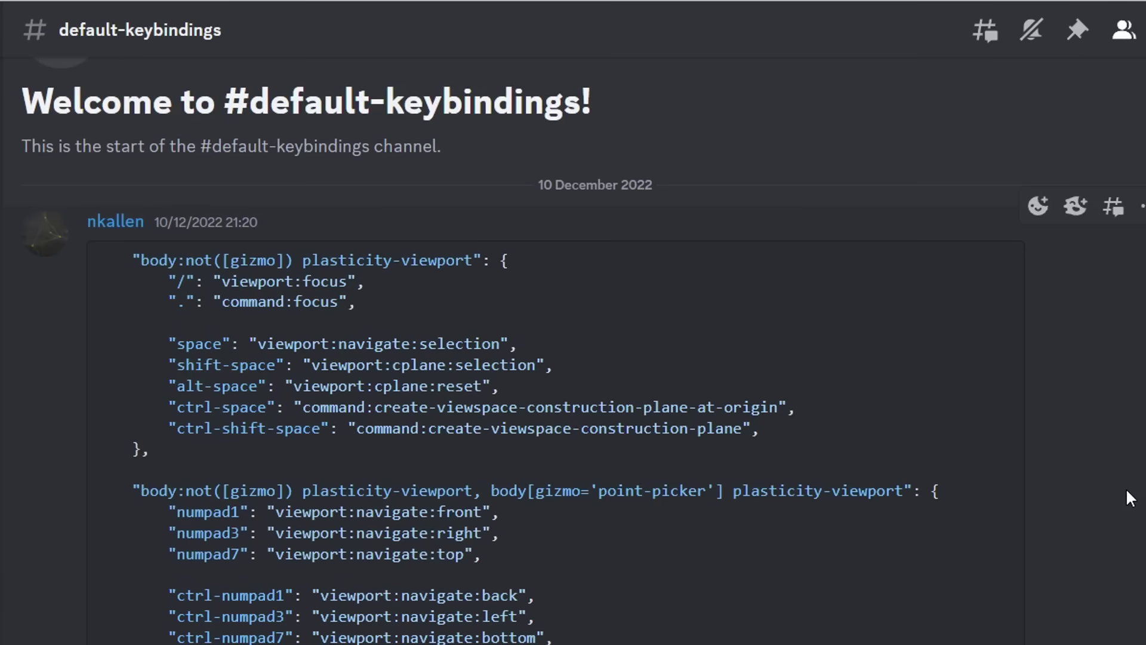
# Open Help > Keyboard Shortcuts
pyautogui.scroll(-15, 1130, 498)
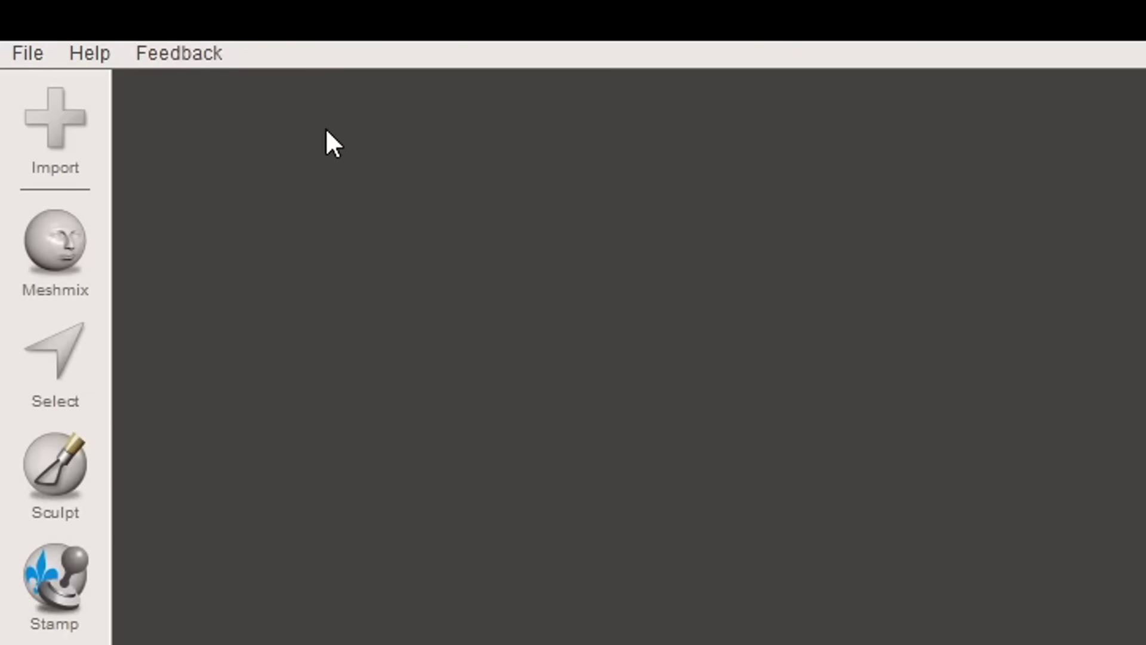
pyautogui.click(97, 55)
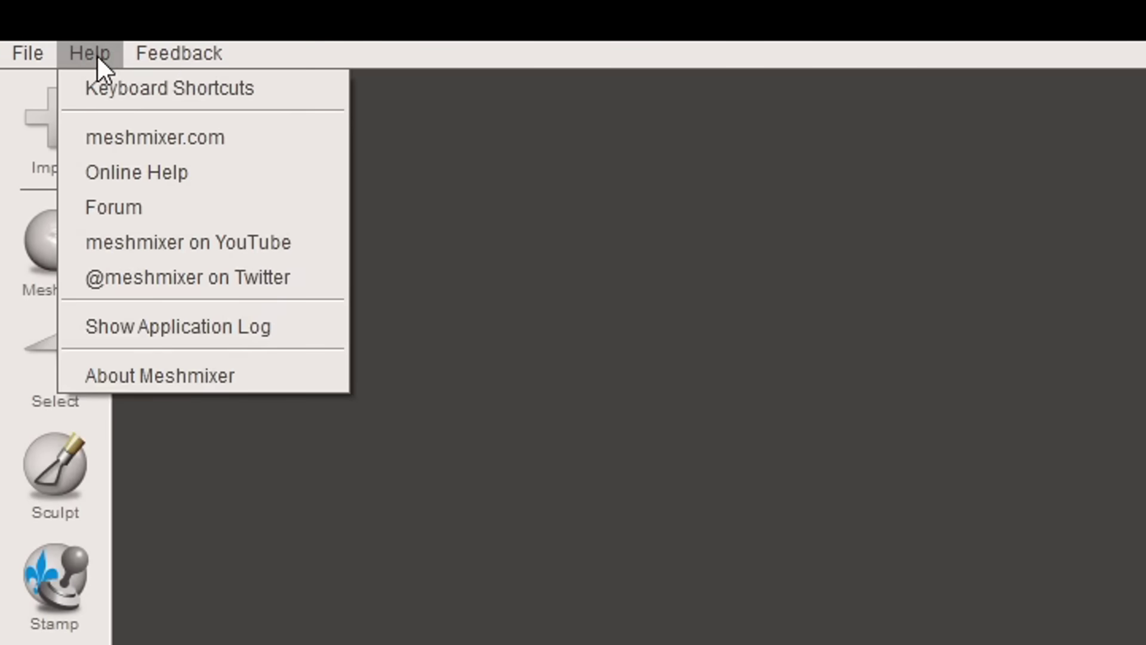
pyautogui.click(145, 87)
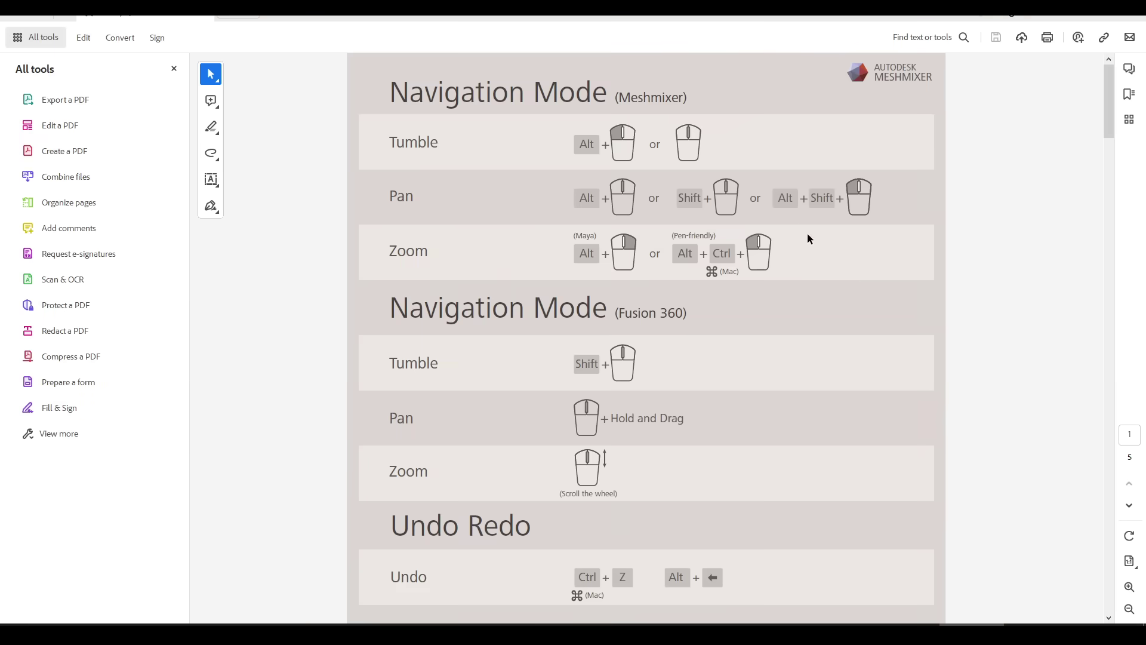
# Scroll the Meshmixer shortcut PDF down to the Tool Hotkeys and Overhangs section
pyautogui.scroll(-2, 839, 338)
pyautogui.scroll(-3, 944, 293)
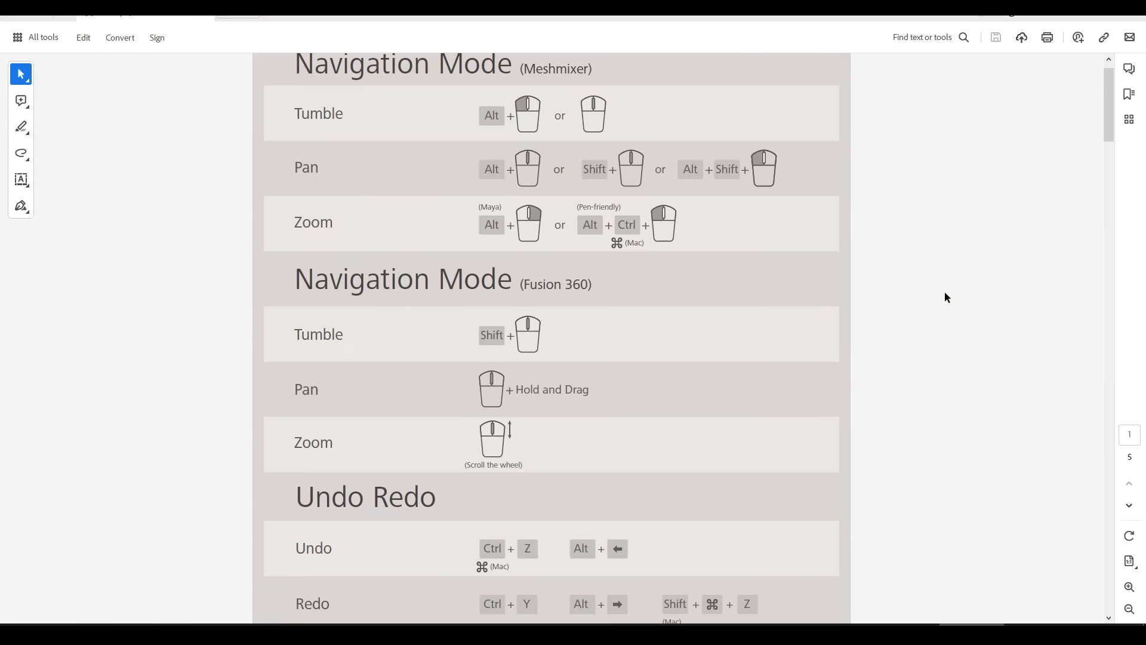
pyautogui.scroll(-10, 945, 292)
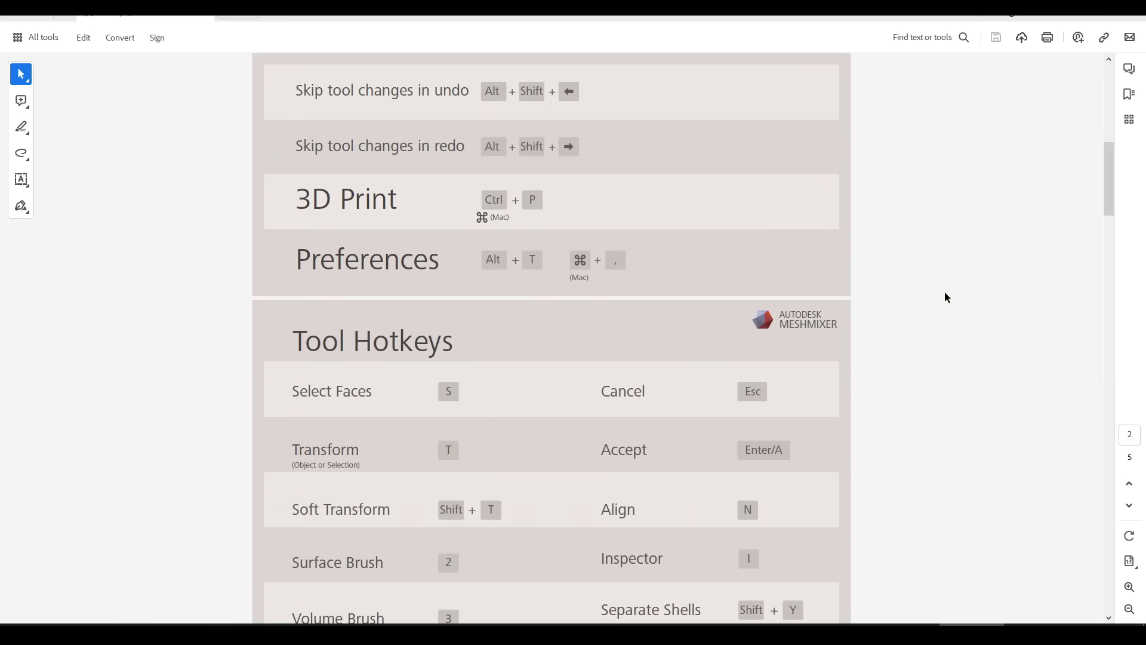
pyautogui.scroll(-10, 945, 293)
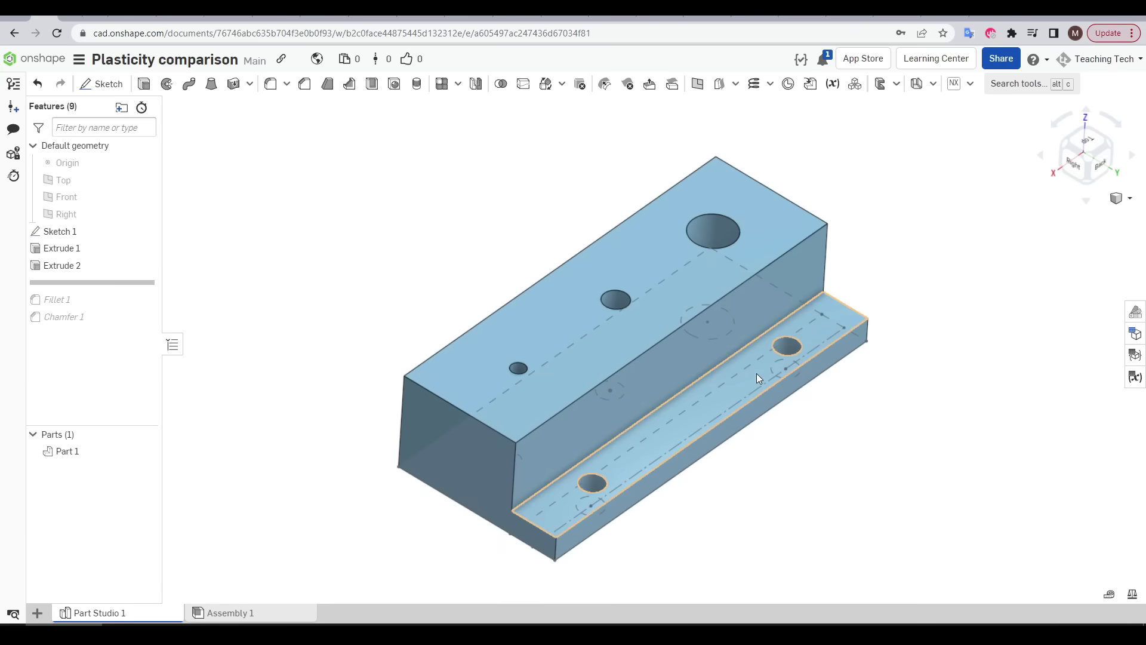
# Exit Sketch 1 with the green check to view the finished stepped tool-holder block
pyautogui.click(757, 374)
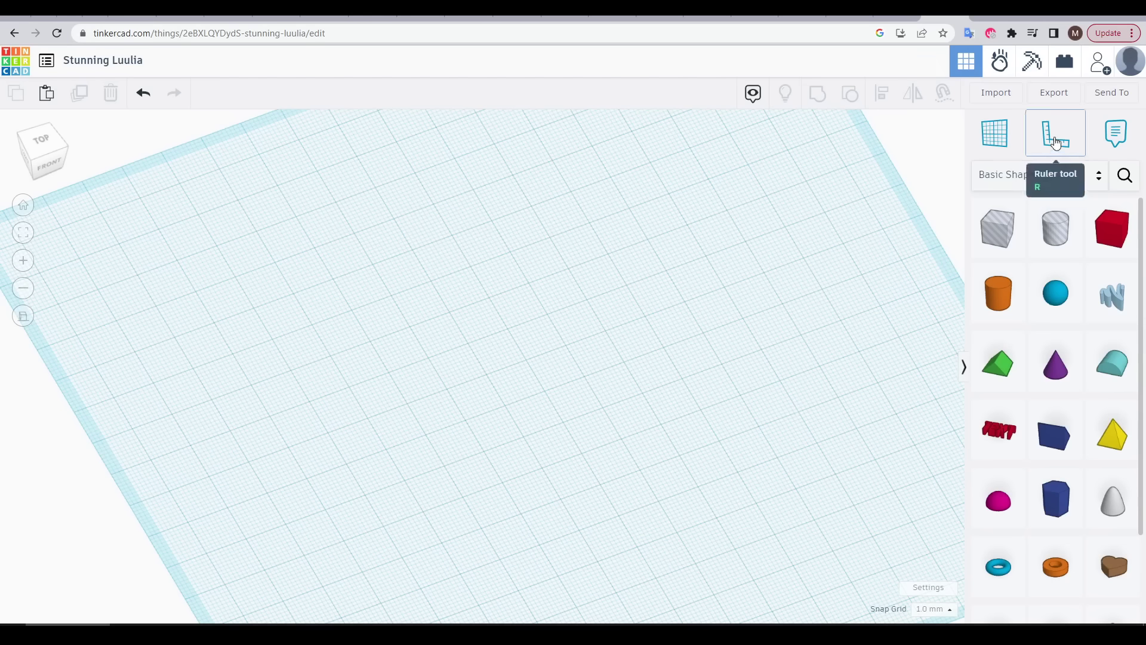
# Place the Ruler on the workplane and add a Box with its length set to 80 mm
pyautogui.click(1055, 146)
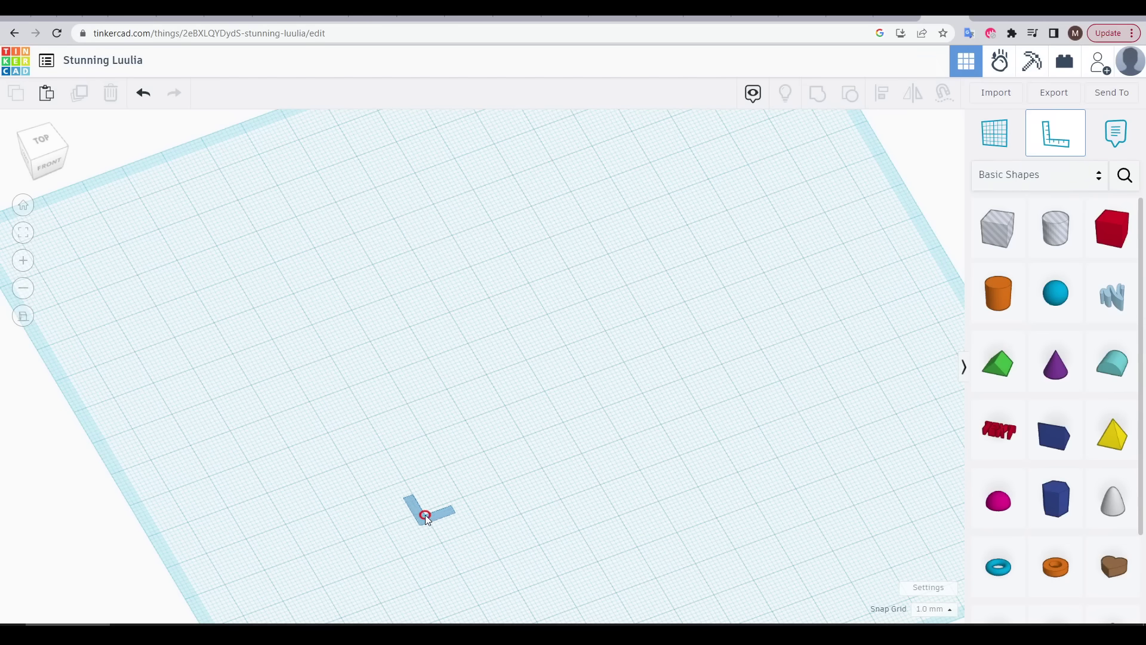
pyautogui.click(424, 514)
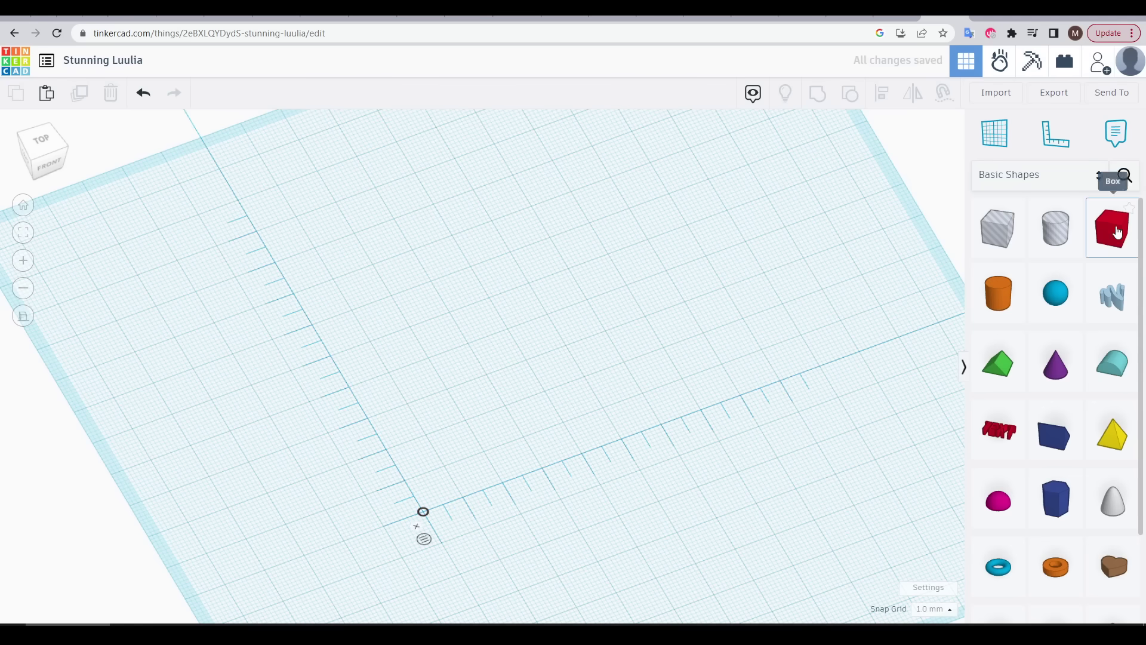
pyautogui.moveTo(1112, 229); pyautogui.dragTo(598, 447)
pyautogui.click(535, 526)
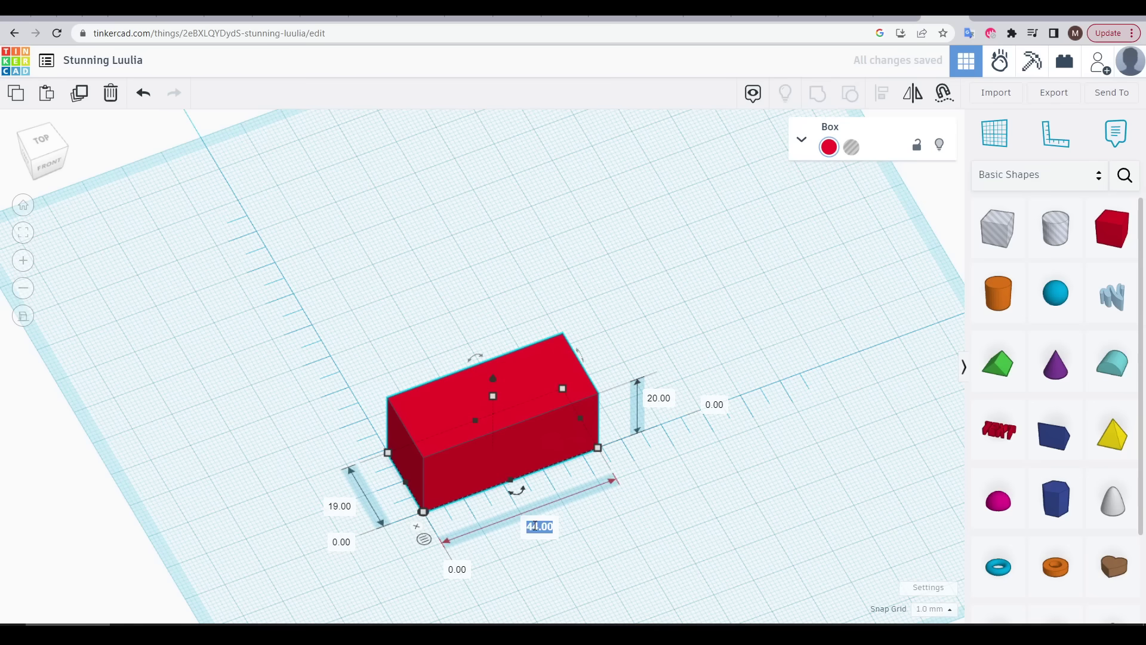
pyautogui.write('80')
pyautogui.press('Return')
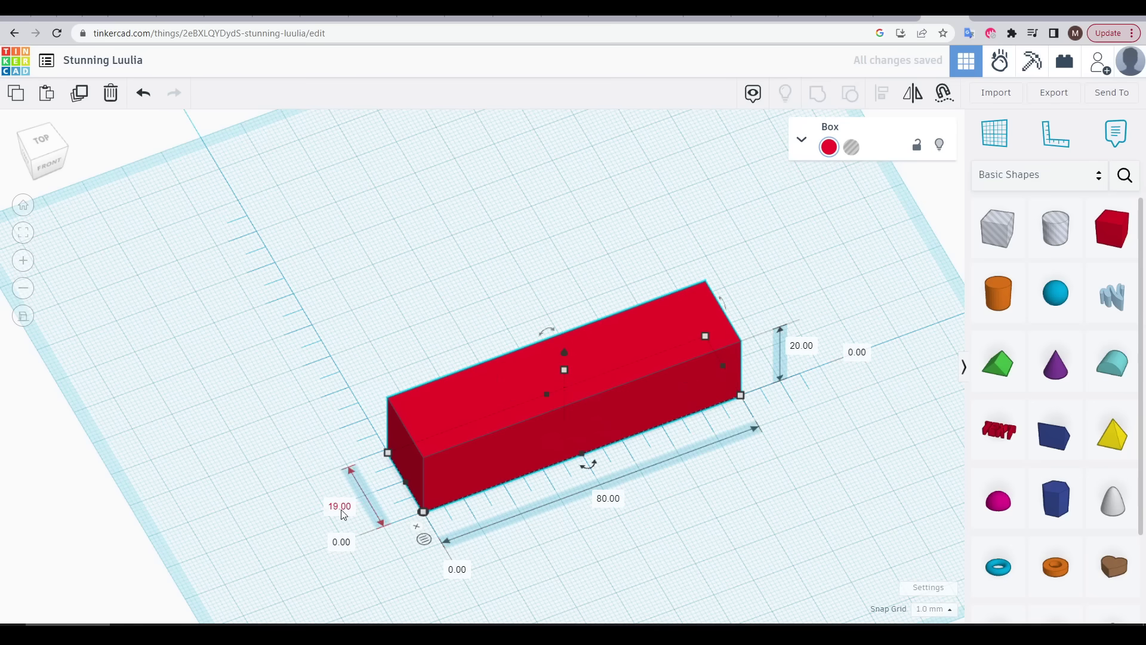
# Add a second Box beside it, sized 10 mm wide, 80 mm long and 10 mm high
pyautogui.click(344, 514)
pyautogui.moveTo(1111, 229); pyautogui.dragTo(386, 351)
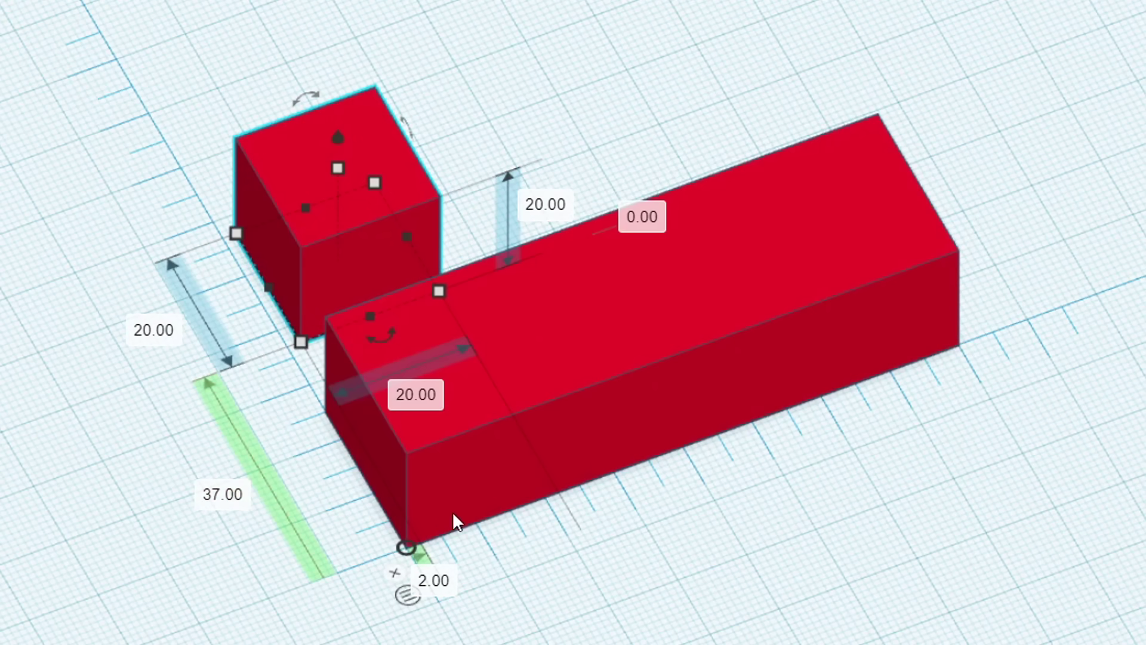
pyautogui.click(153, 330)
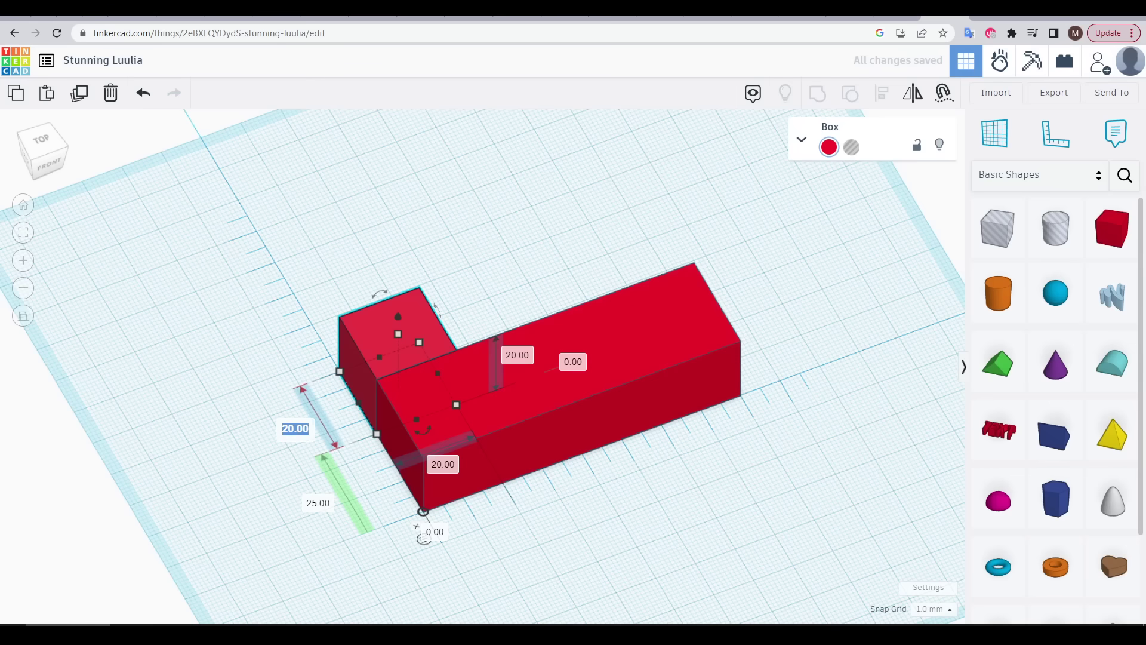
pyautogui.write('10')
pyautogui.press('Return')
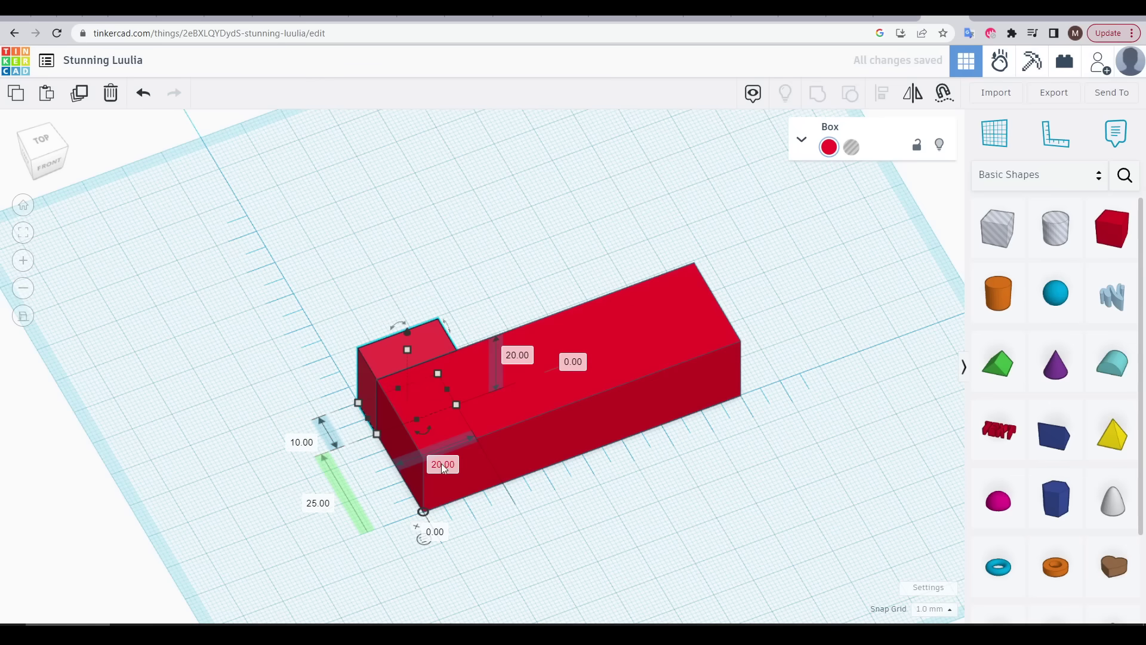
pyautogui.click(444, 466)
pyautogui.write('80')
pyautogui.press('Return')
pyautogui.click(755, 268)
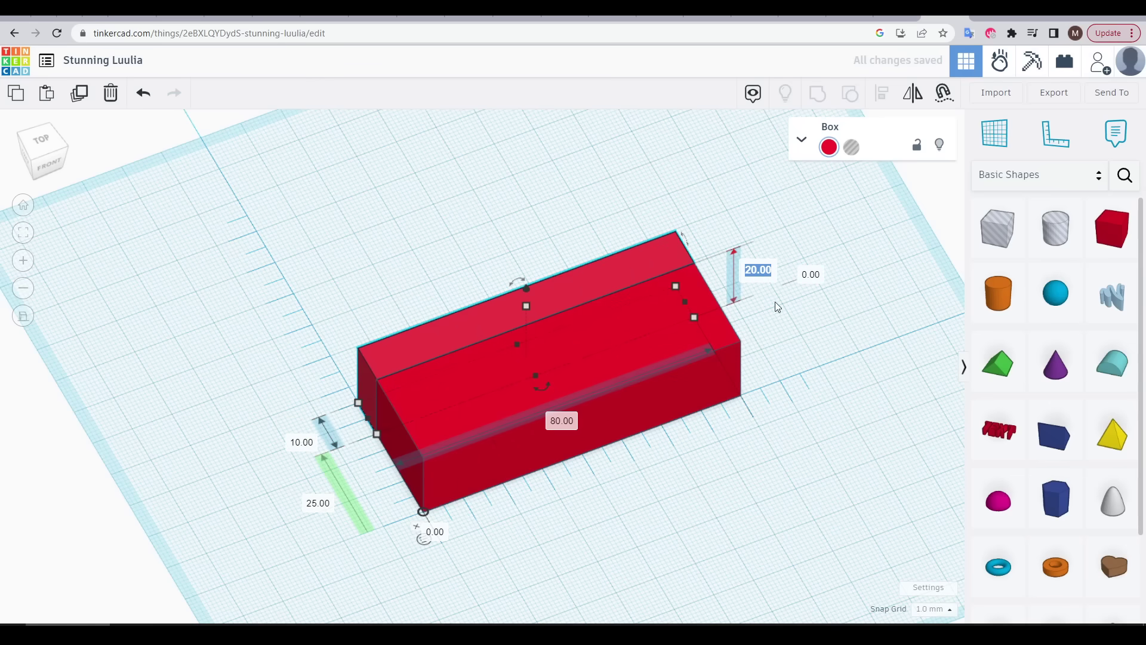
pyautogui.write('10')
pyautogui.press('Return')
pyautogui.click(649, 487)
pyautogui.moveTo(650, 487); pyautogui.dragTo(583, 494, button='right')
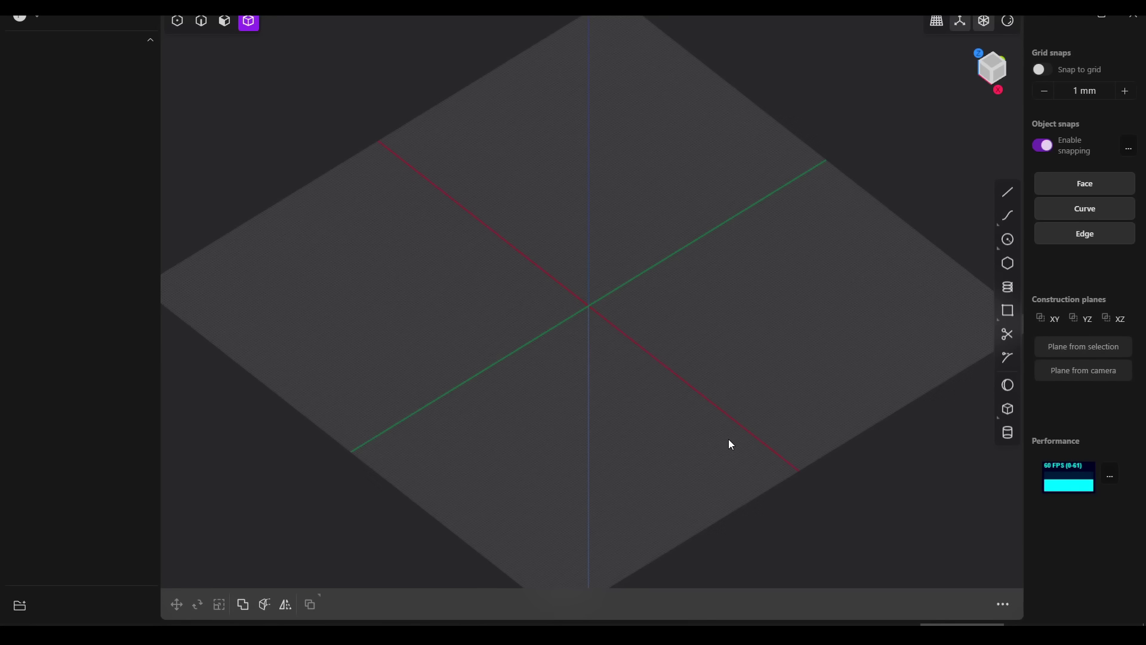
# Draw a 25 × 80 mm corner rectangle starting at the origin
pyautogui.click(1008, 308)
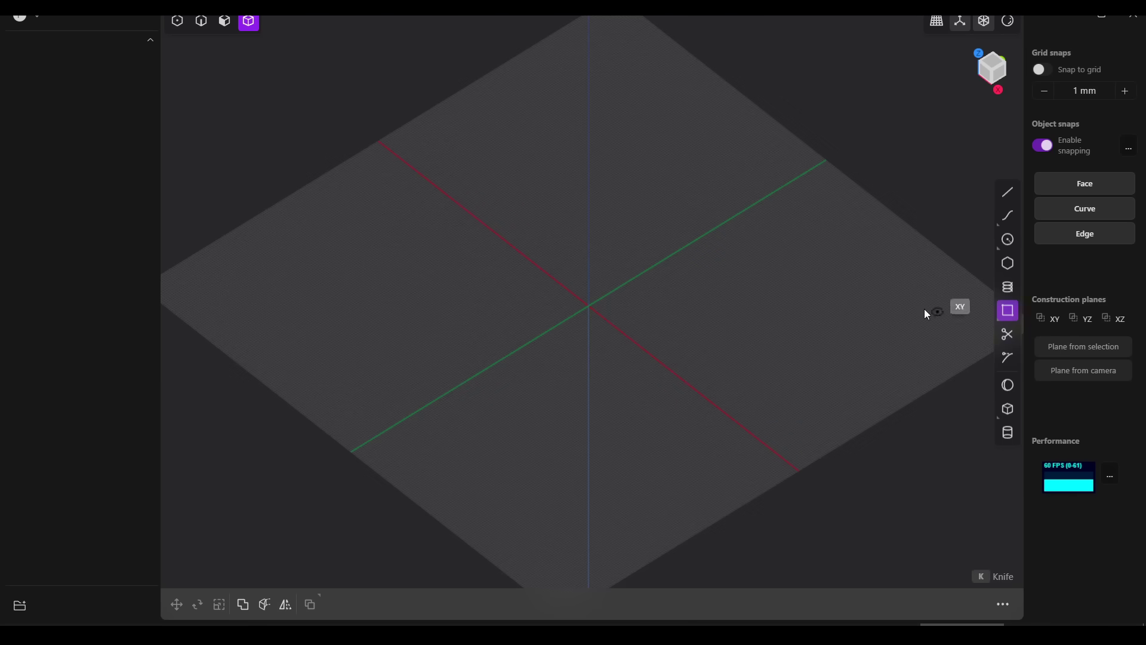
pyautogui.click(590, 310)
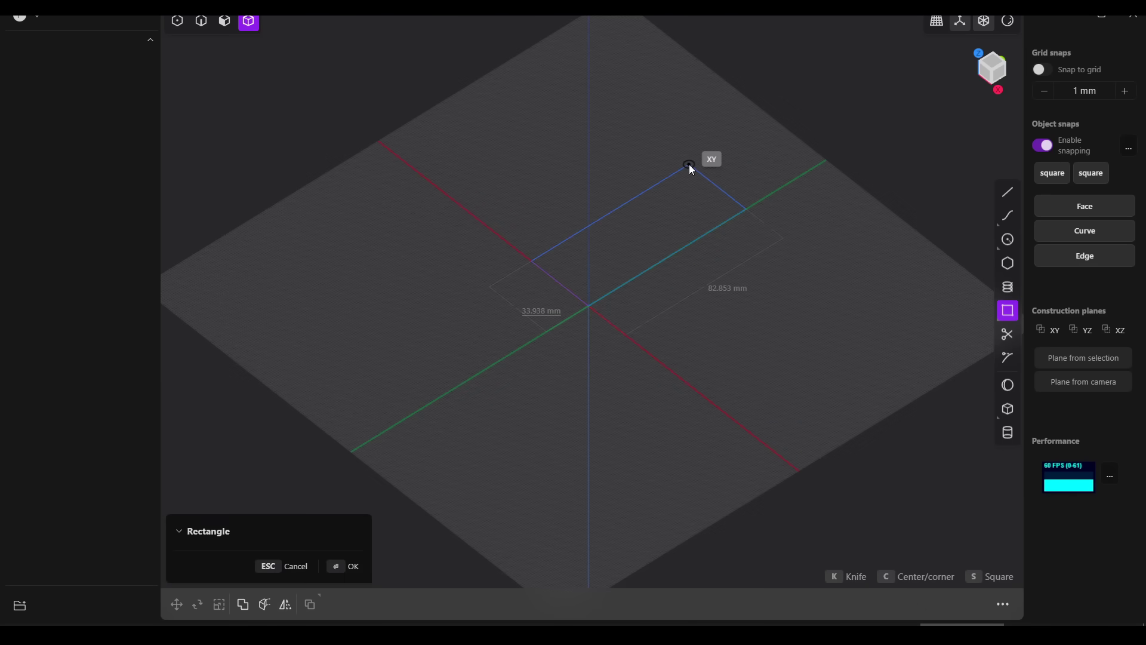
pyautogui.press('Tab')
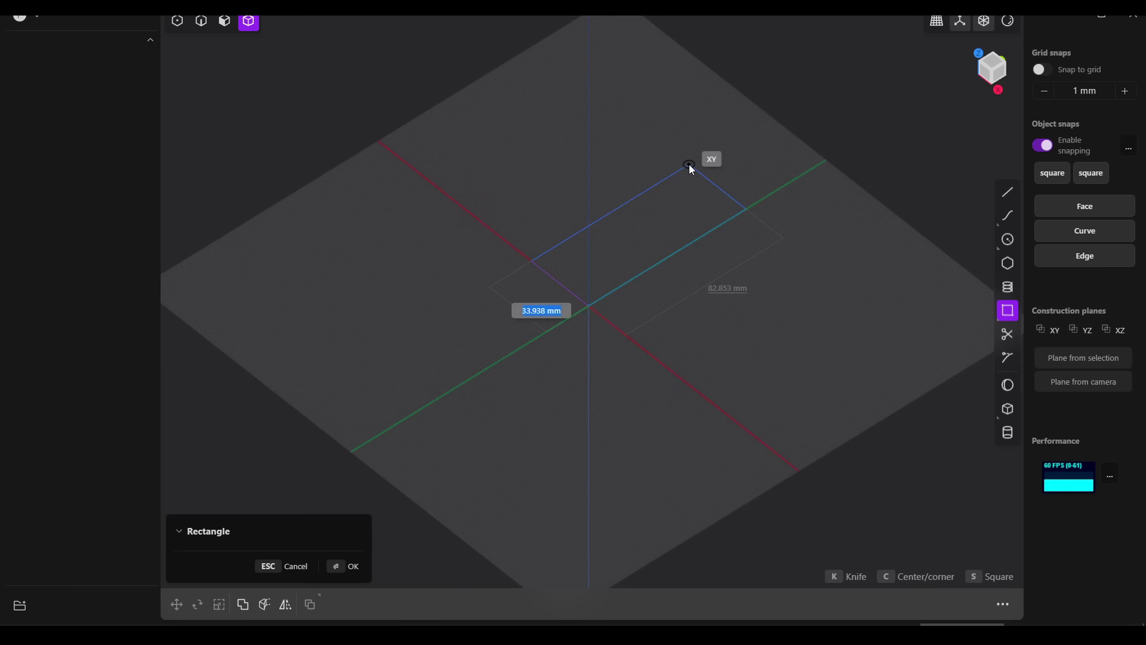
pyautogui.write('25')
pyautogui.press('Return')
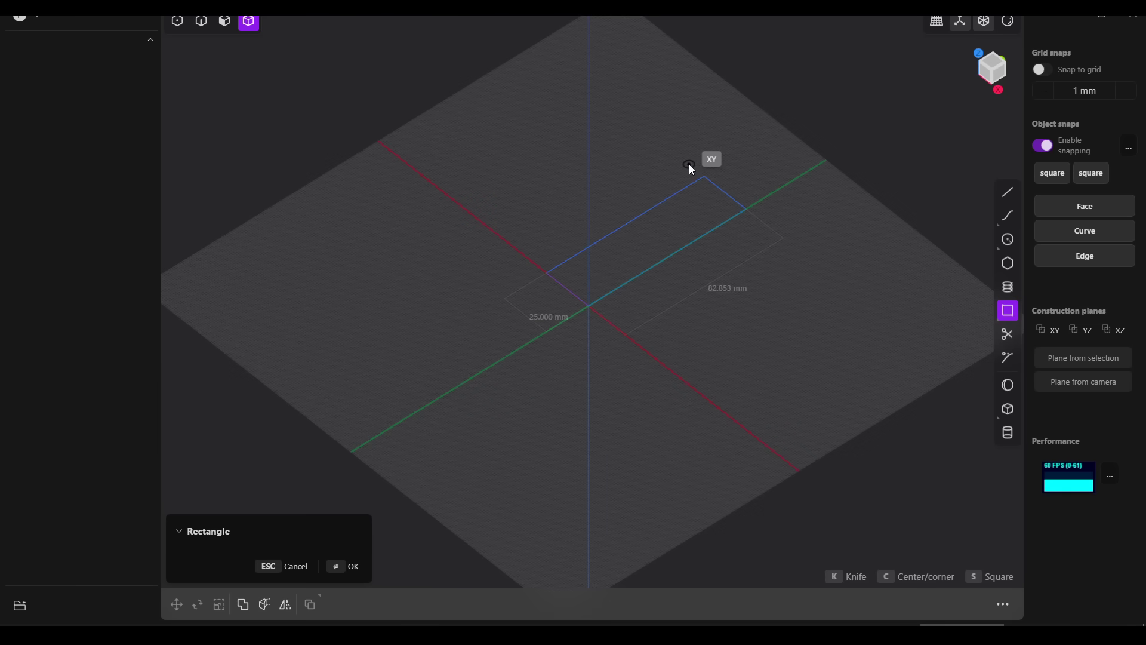
pyautogui.write('80')
pyautogui.press('Return')
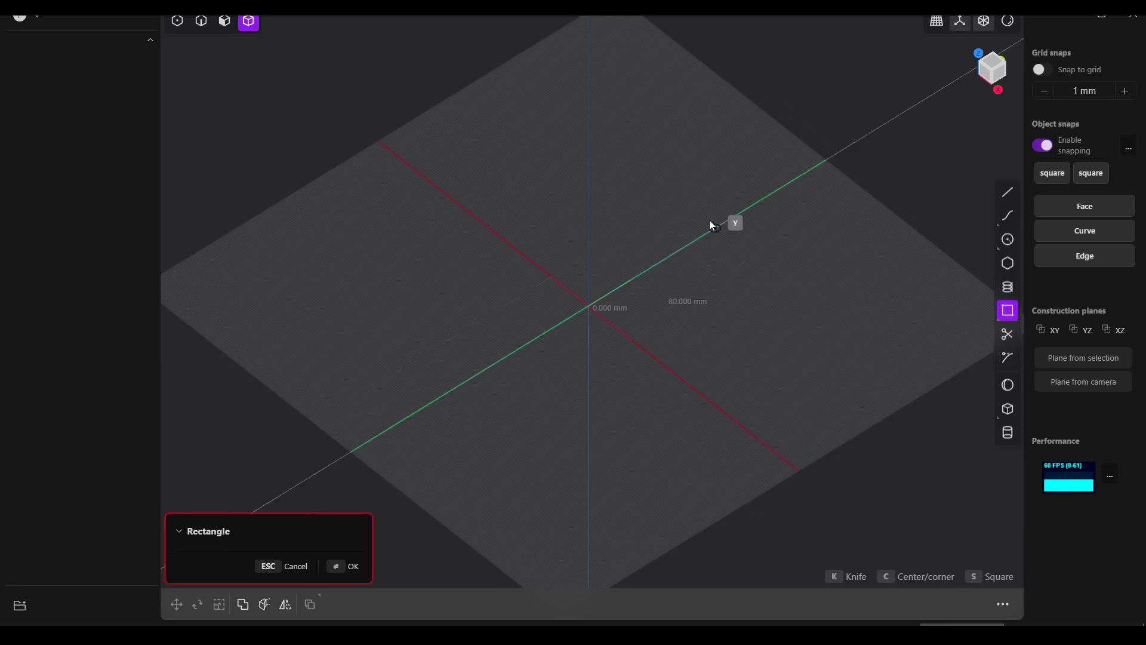
pyautogui.click(700, 206)
# Extrude the rectangle's face 20 mm into a solid block
pyautogui.scroll(3, 701, 207)
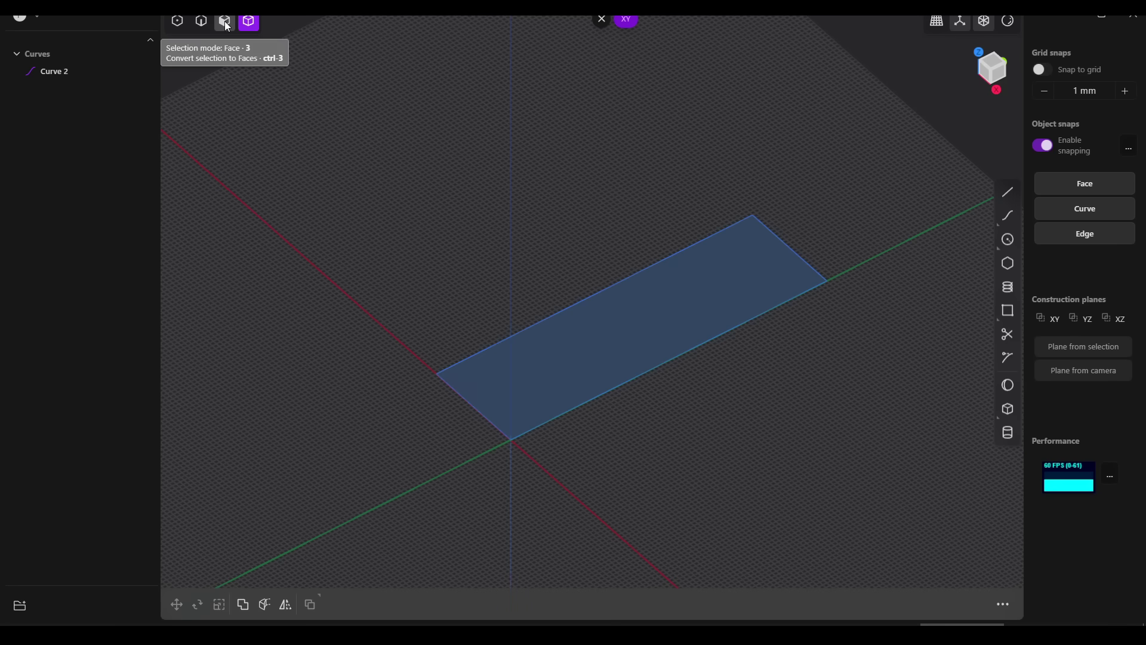
pyautogui.click(225, 22)
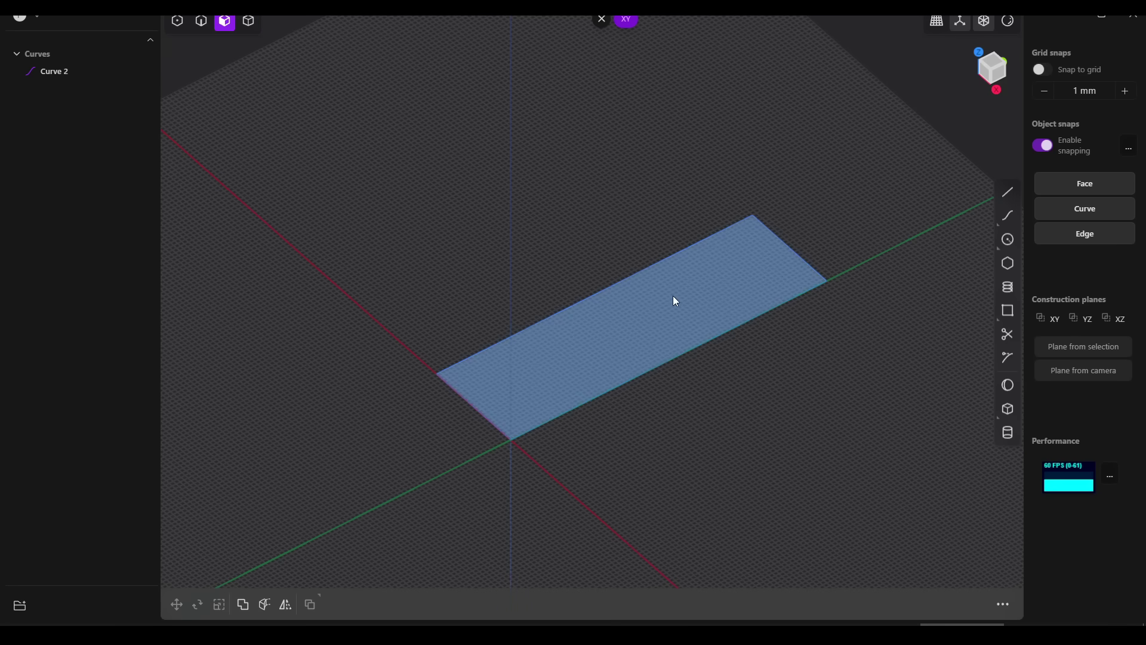
pyautogui.press('e')
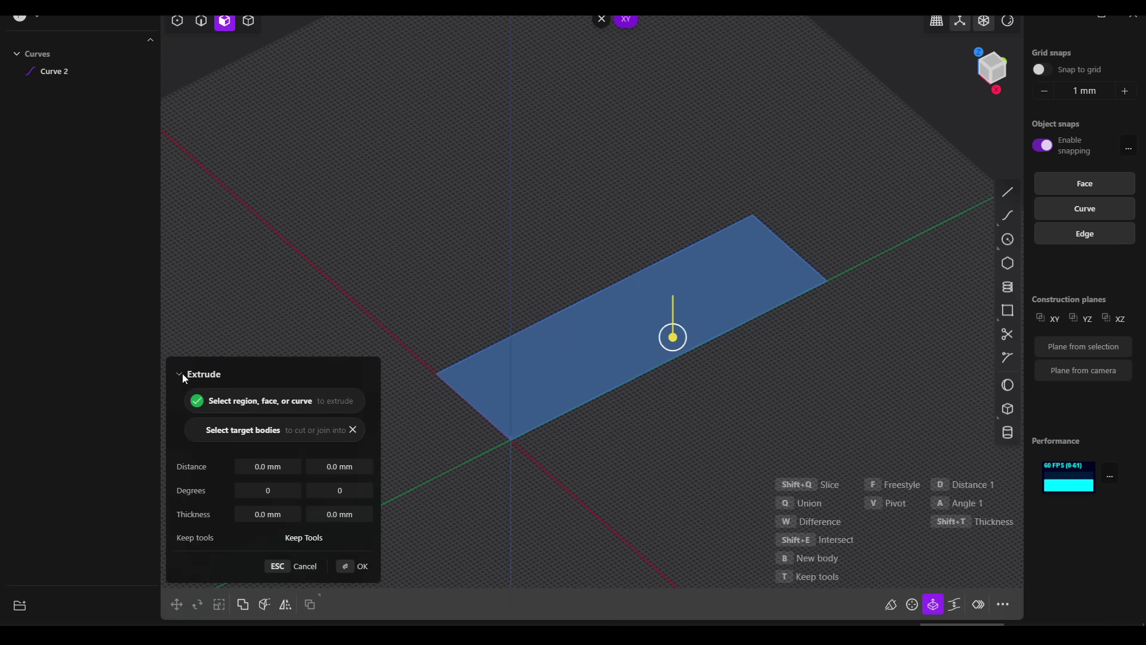
pyautogui.moveTo(675, 334); pyautogui.dragTo(673, 264)
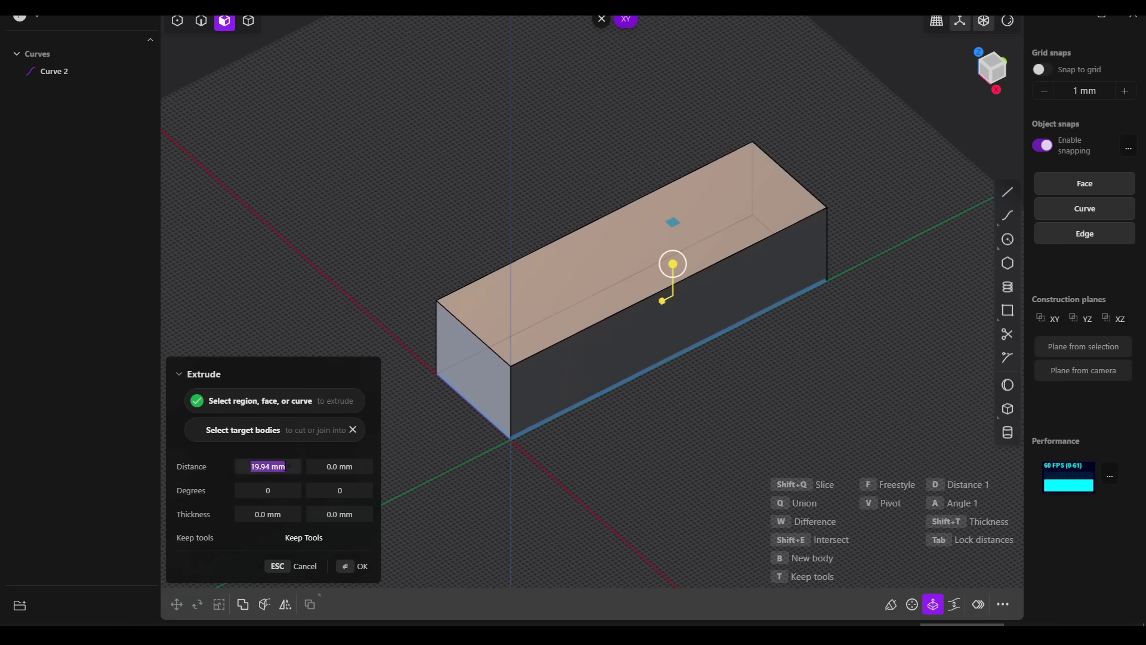
pyautogui.write('20')
pyautogui.press('Return')
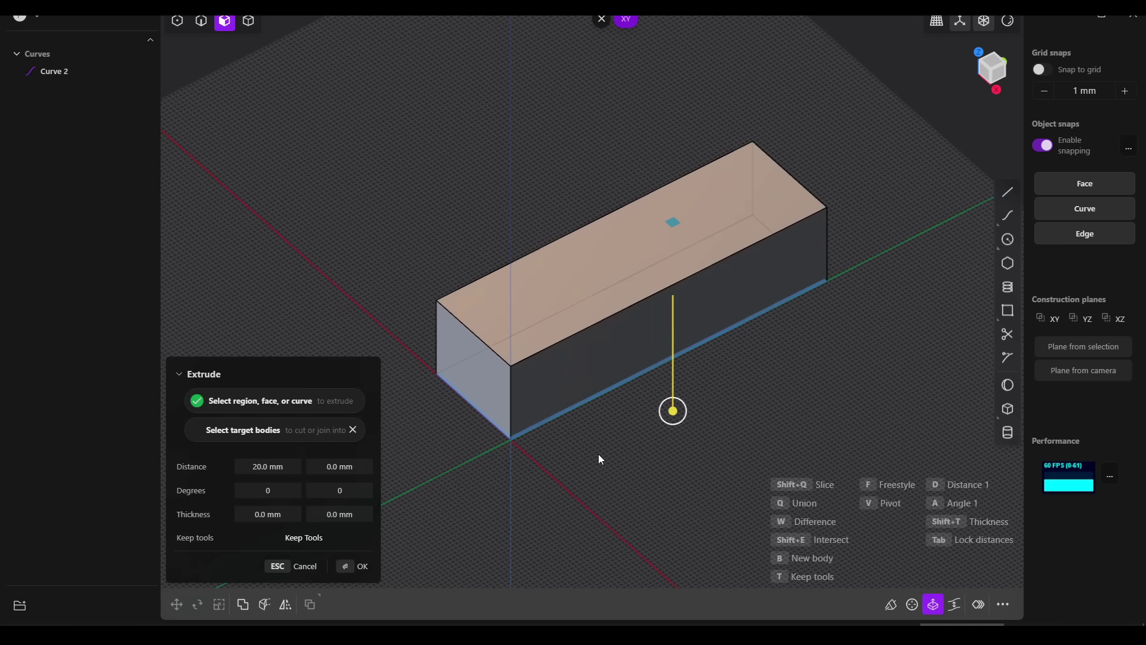
pyautogui.press('Return')
pyautogui.moveTo(599, 454); pyautogui.dragTo(477, 385, button='middle')
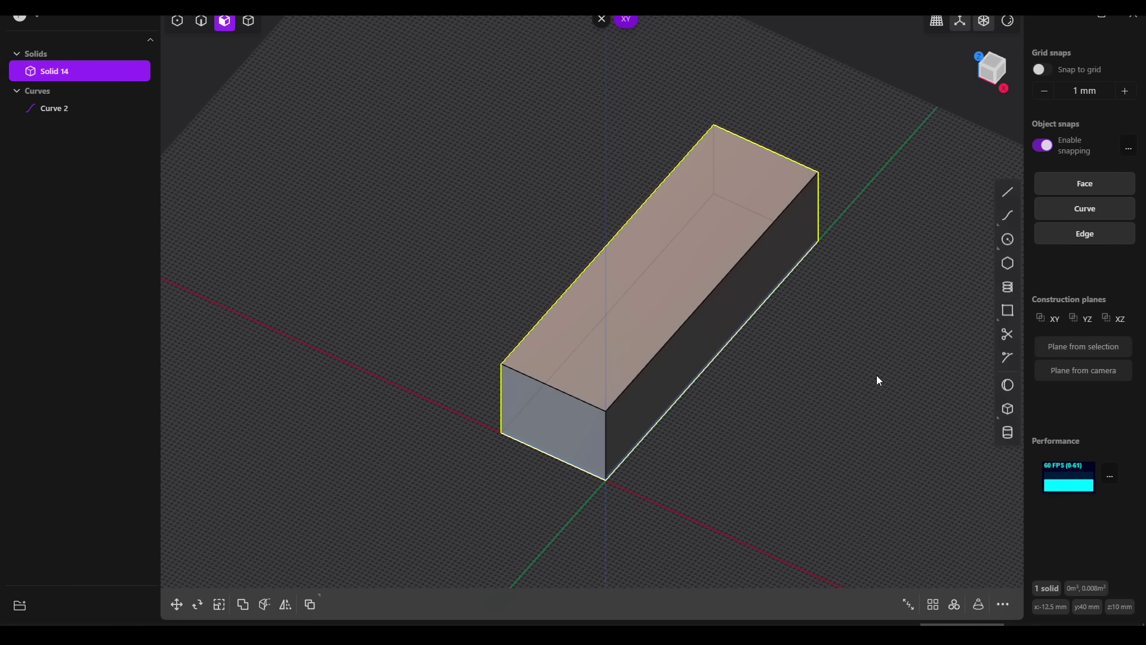
pyautogui.press('Escape')
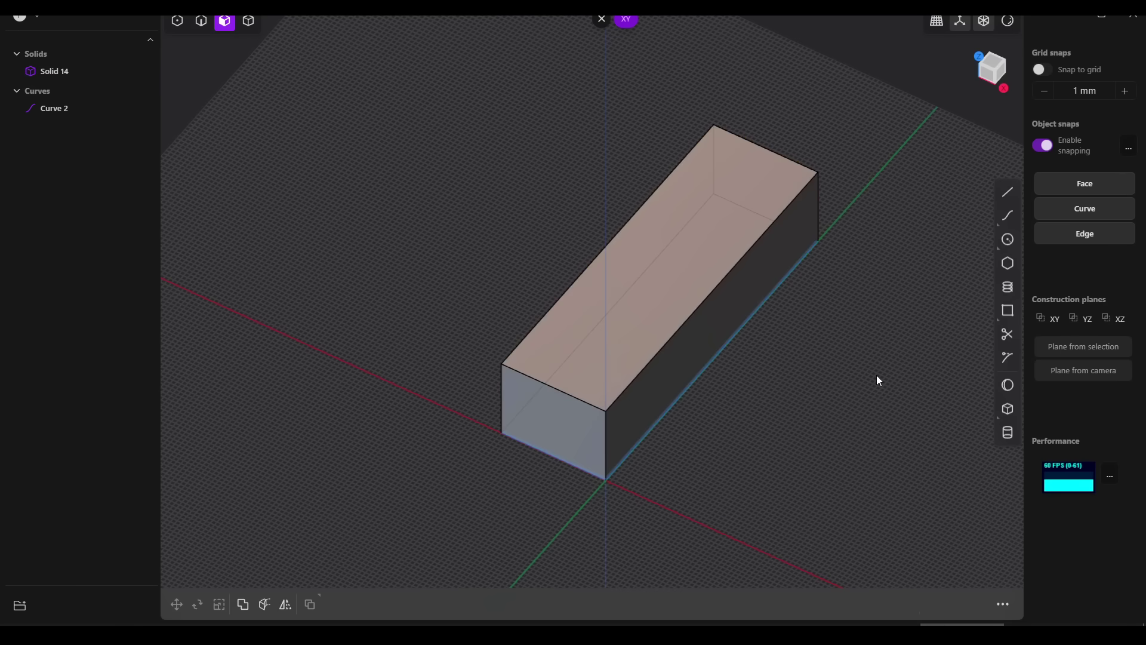
# Draw a rough box starting at the block's corner
pyautogui.click(1012, 408)
pyautogui.click(501, 432)
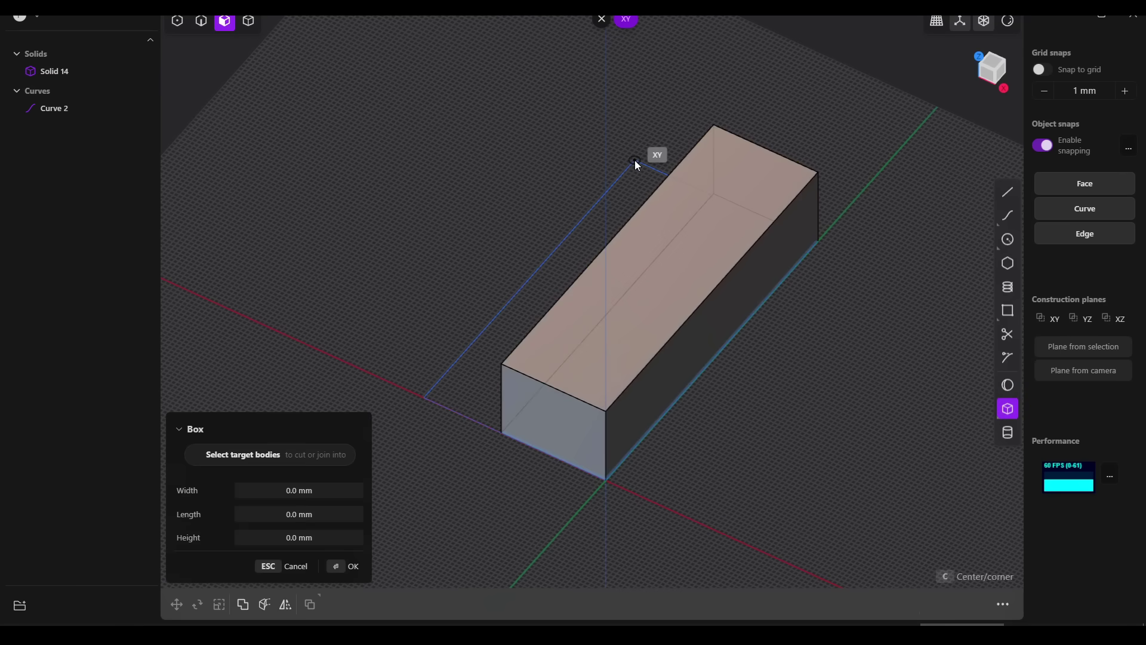
pyautogui.click(635, 160)
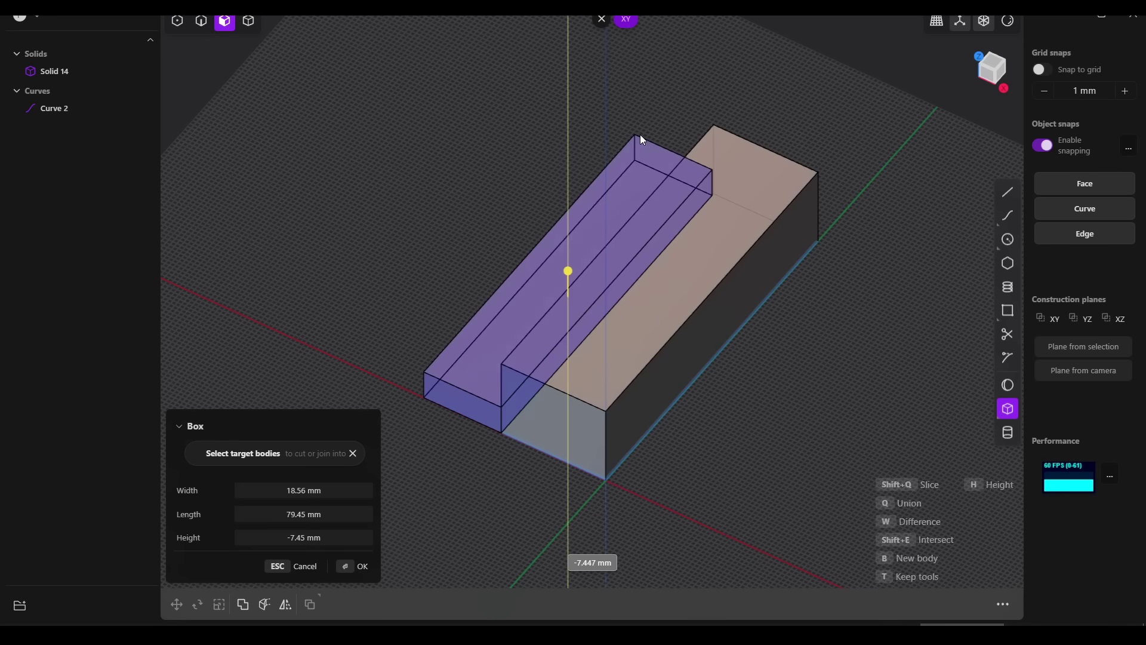
pyautogui.click(640, 134)
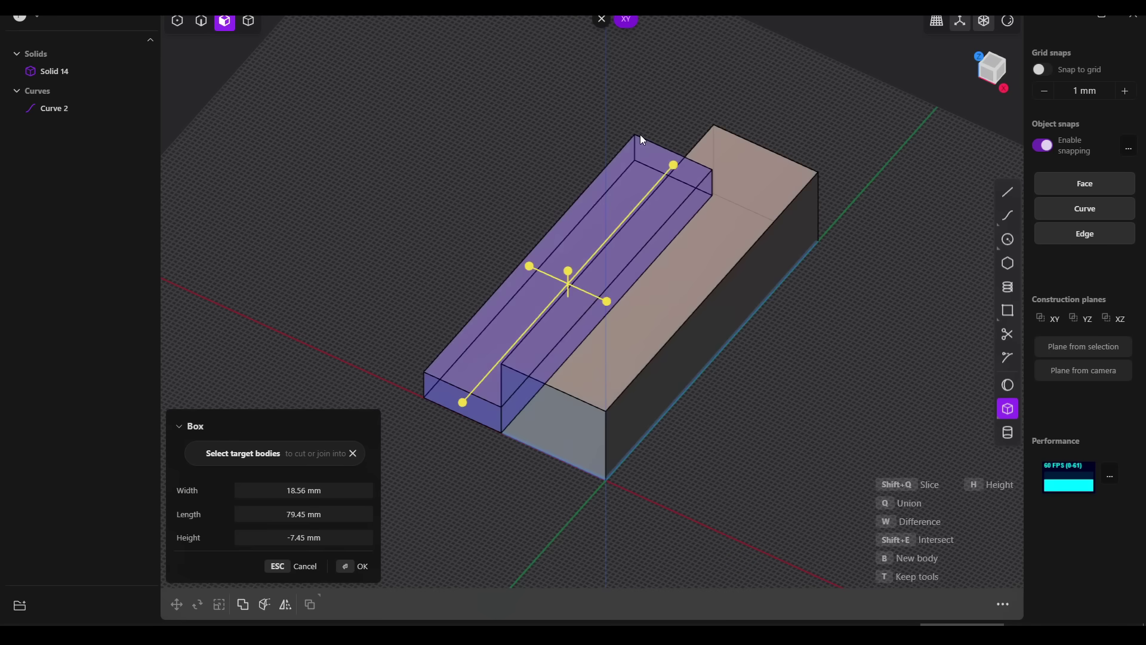
# Set the box to Width 10, Length 80 and Height -5 mm
pyautogui.click(305, 491)
pyautogui.write('10')
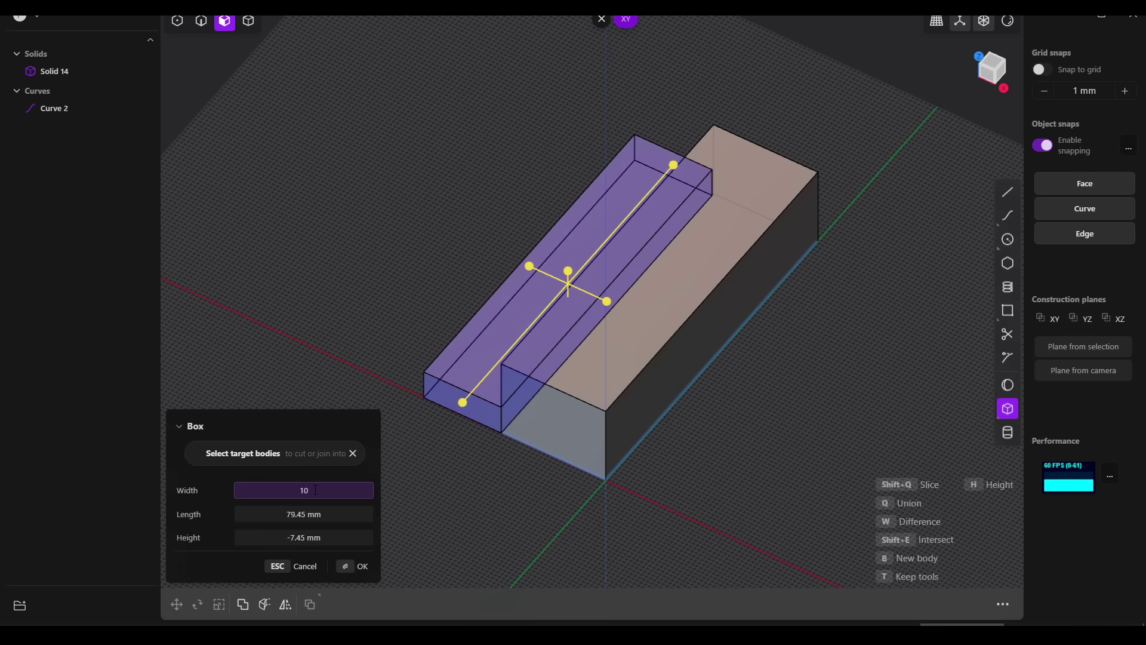
pyautogui.press('Return')
pyautogui.click(317, 513)
pyautogui.write('80')
pyautogui.click(310, 536)
pyautogui.write('-5')
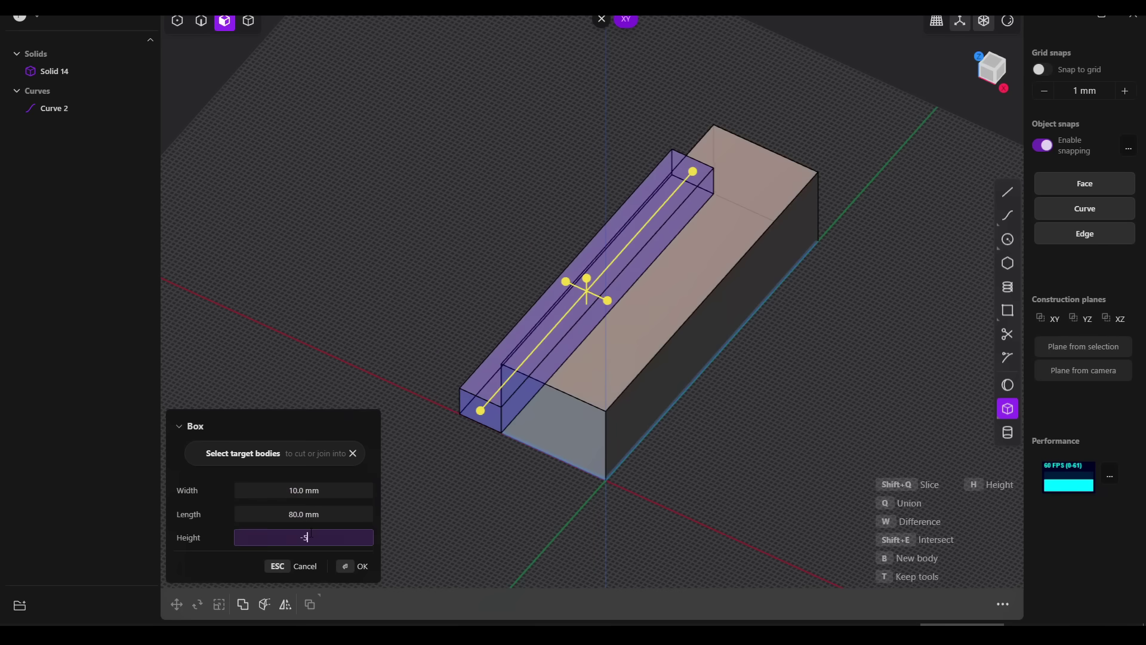
pyautogui.press('Return')
pyautogui.press('Return')
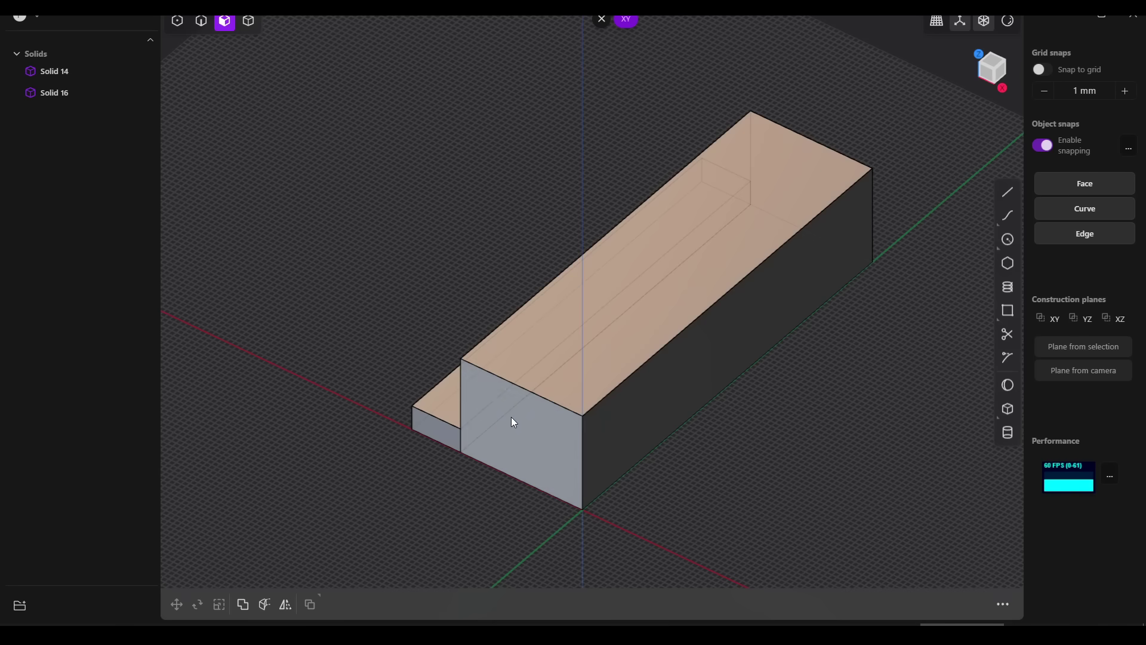
pyautogui.click(242, 606)
# Boolean-merge the narrow box into the main block, producing the stepped Solid 16
pyautogui.click(546, 432)
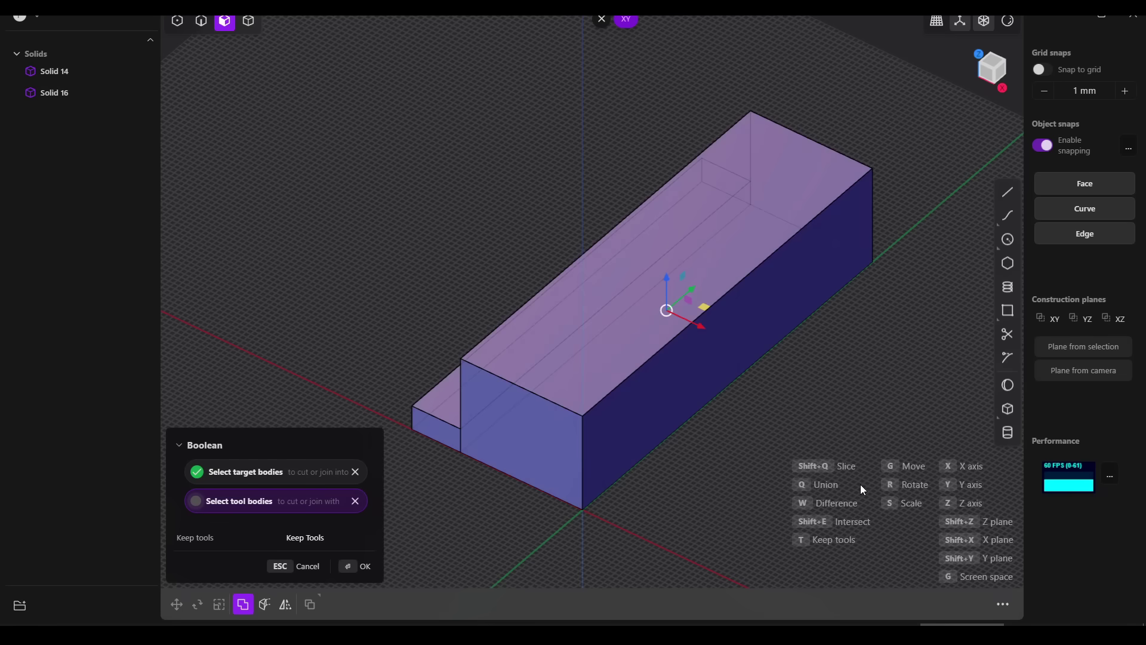
pyautogui.press('Return')
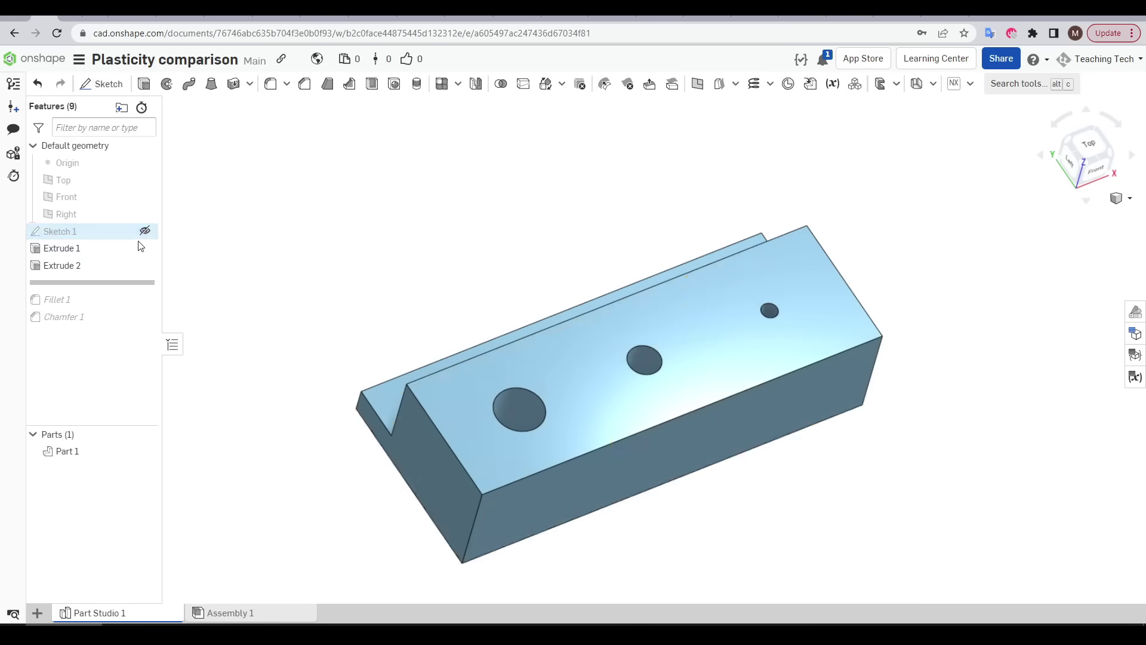
pyautogui.doubleClick(83, 232)
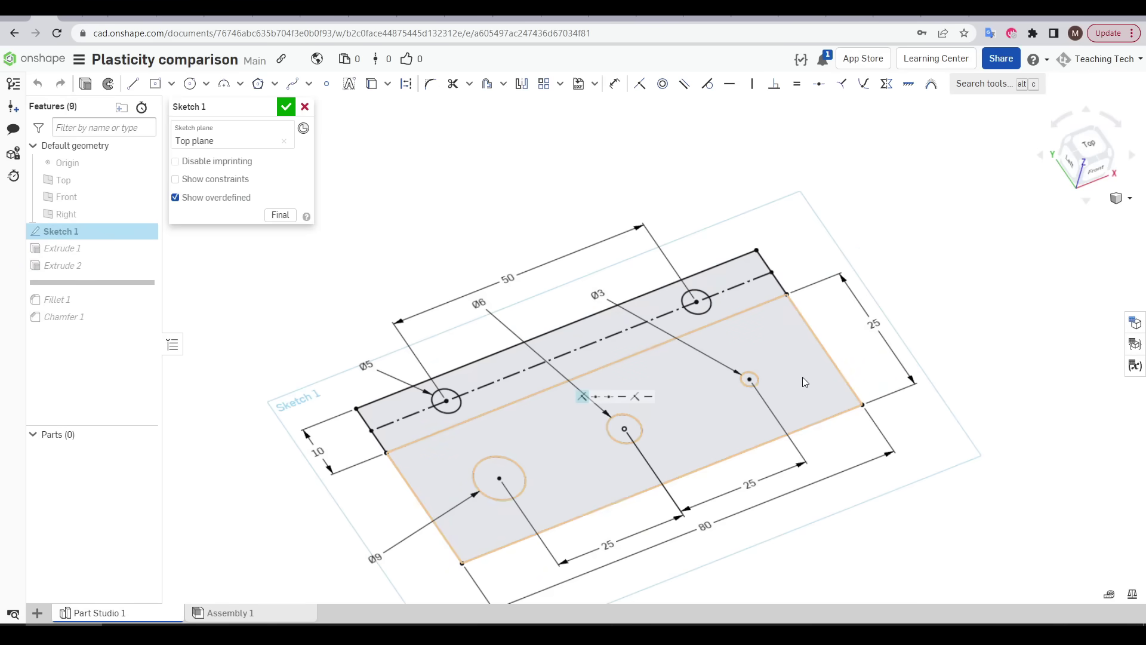
pyautogui.click(286, 106)
pyautogui.moveTo(571, 372)
pyautogui.mouseDown(button='right')
pyautogui.moveTo(646, 349)
pyautogui.moveTo(661, 365)
pyautogui.moveTo(650, 348)
pyautogui.mouseUp(button='right')
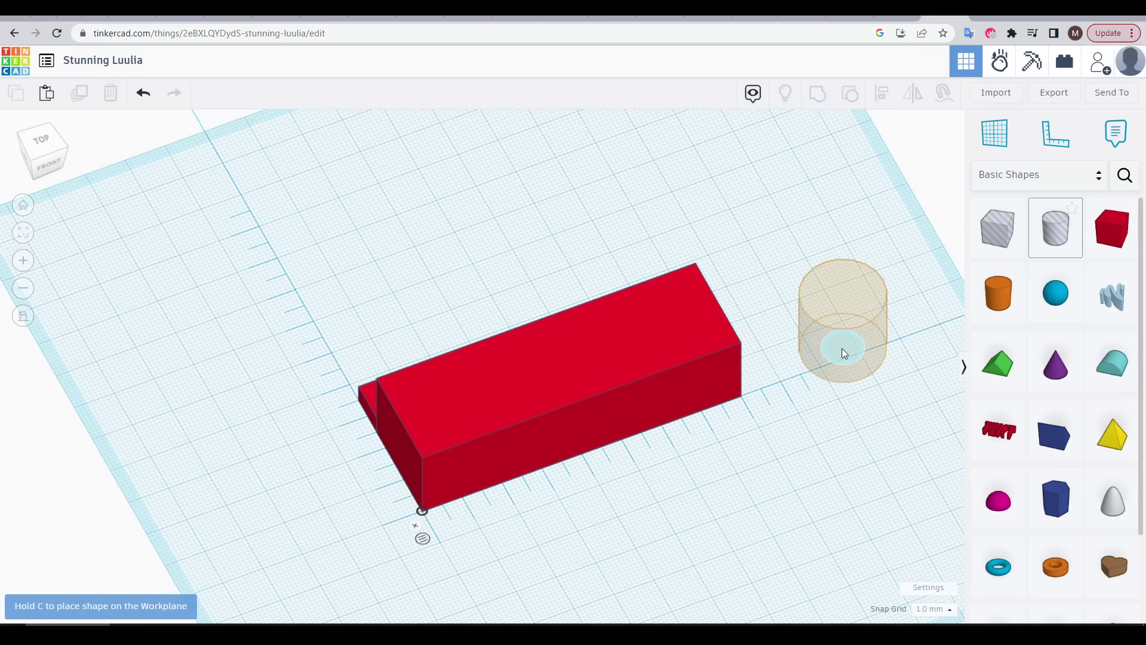
pyautogui.moveTo(842, 348); pyautogui.dragTo(614, 513)
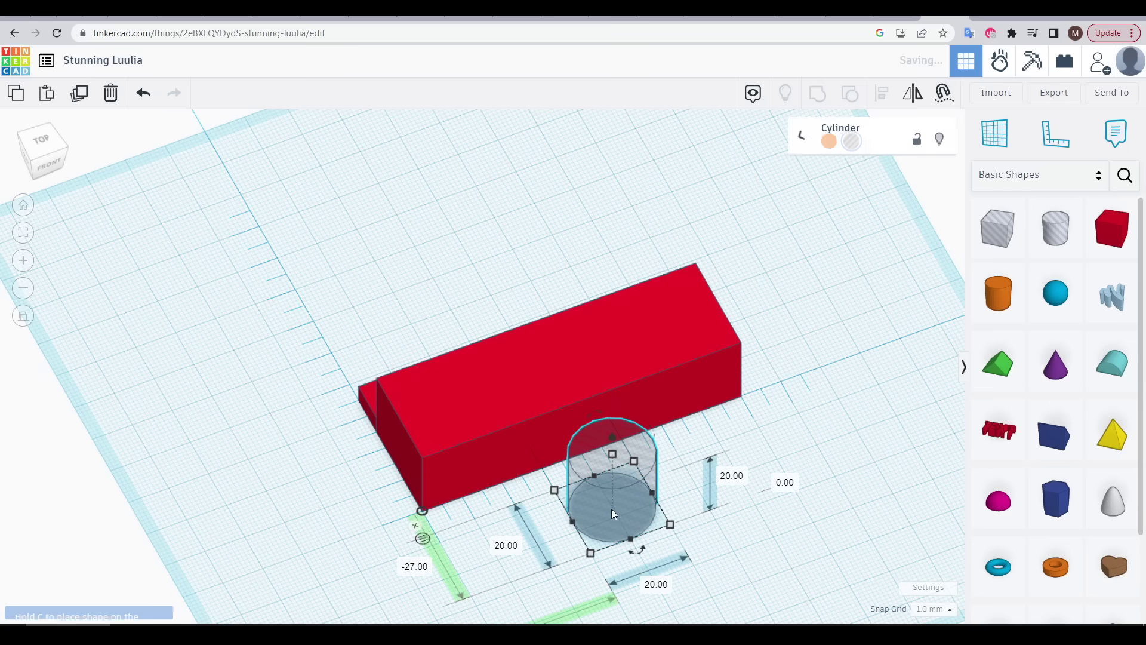
# Set the hole cylinder's height to 6 and move it into the red block
pyautogui.click(506, 546)
pyautogui.write('6')
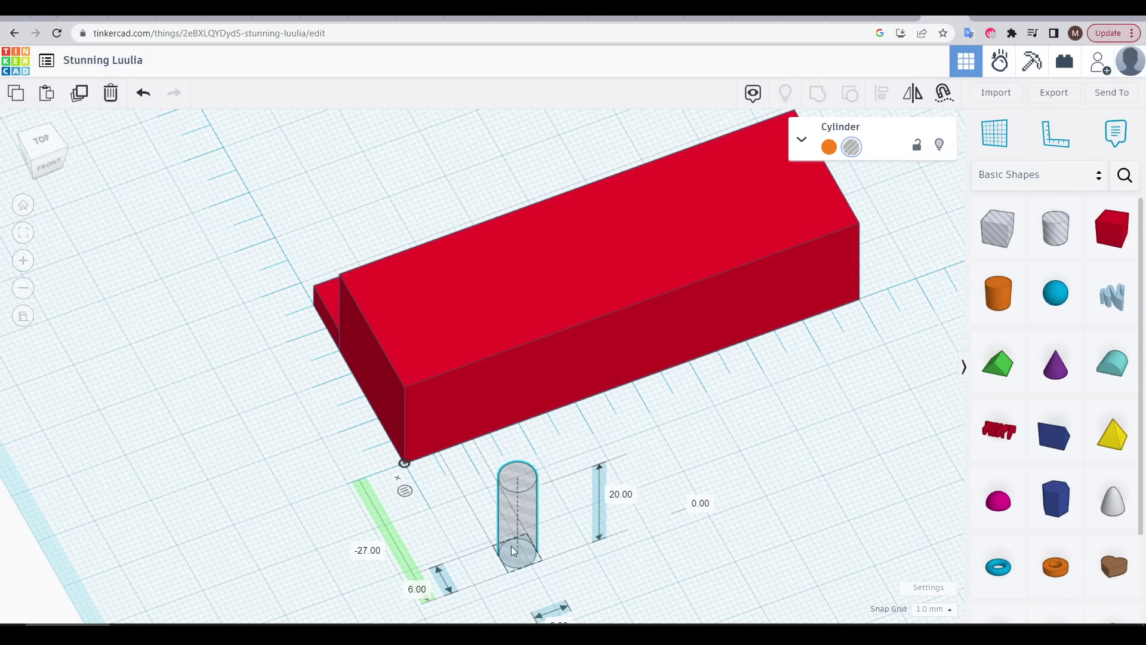
pyautogui.moveTo(517, 512); pyautogui.dragTo(588, 334)
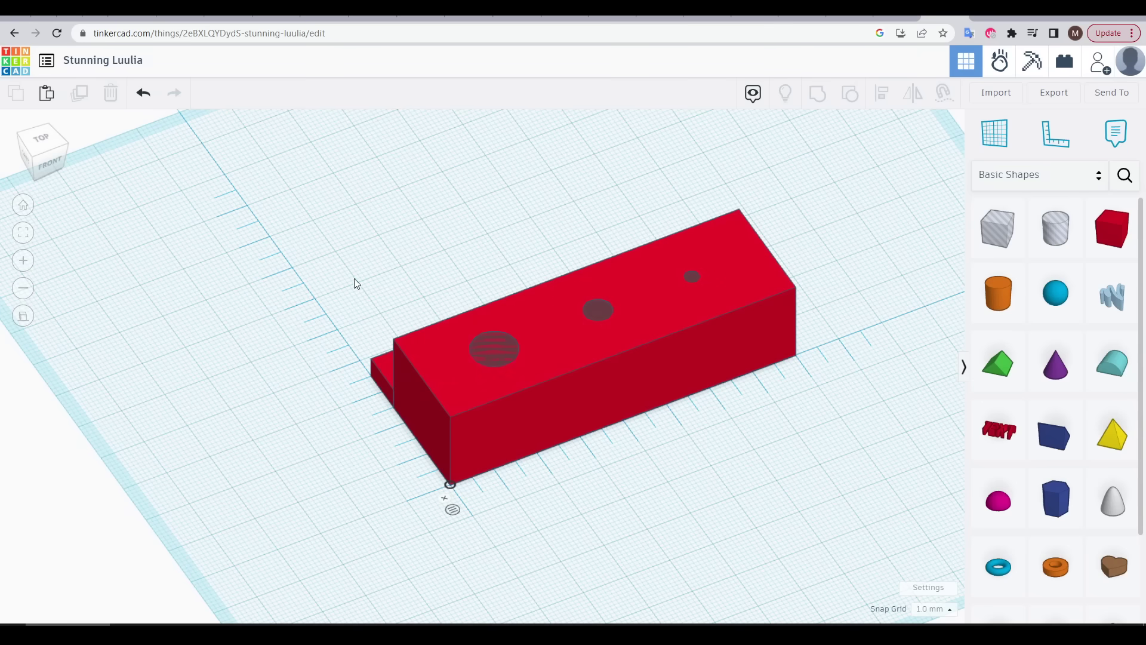
# Select the block and all hole shapes and group them to cut the holes
pyautogui.click(393, 371)
pyautogui.click(453, 385)
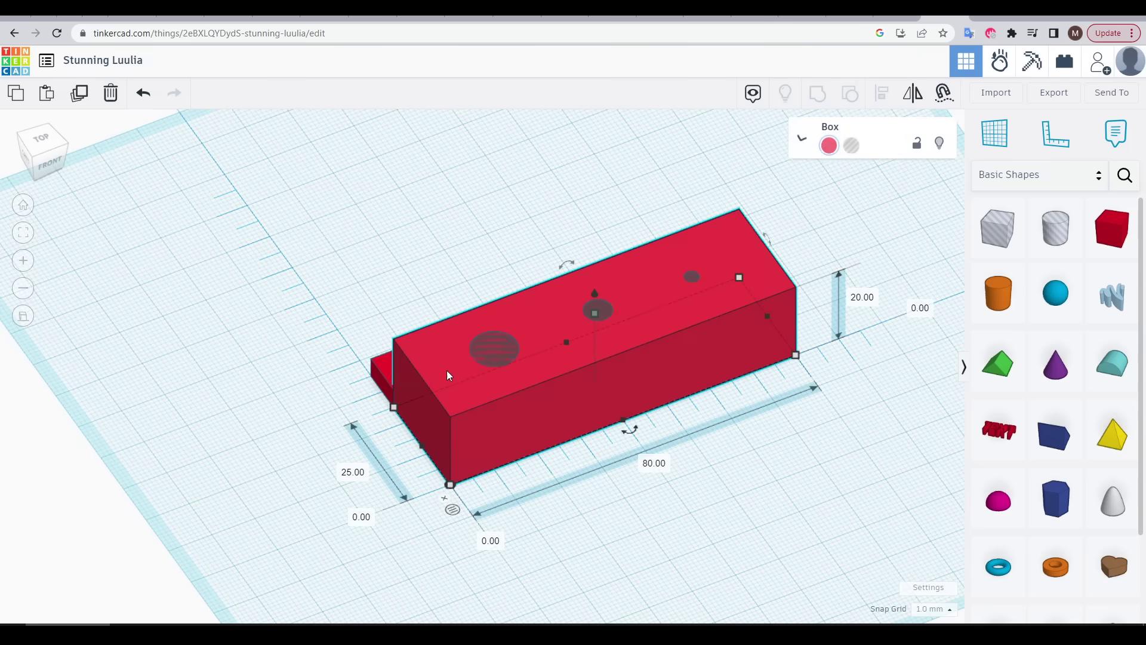
pyautogui.moveTo(337, 189); pyautogui.dragTo(901, 555)
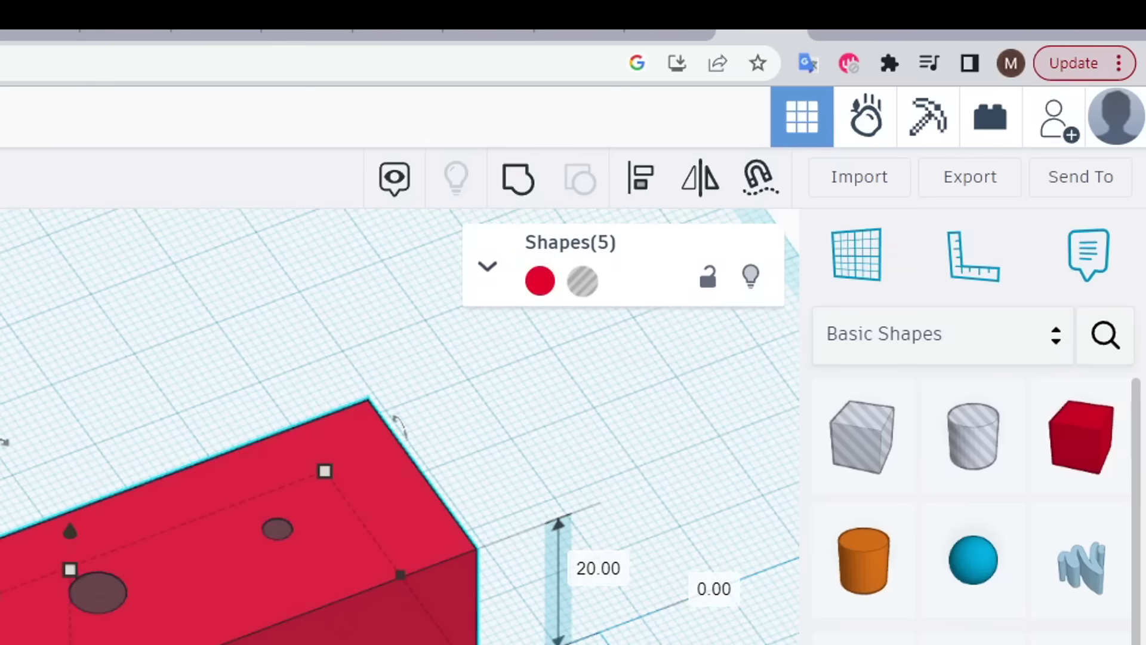
pyautogui.click(520, 179)
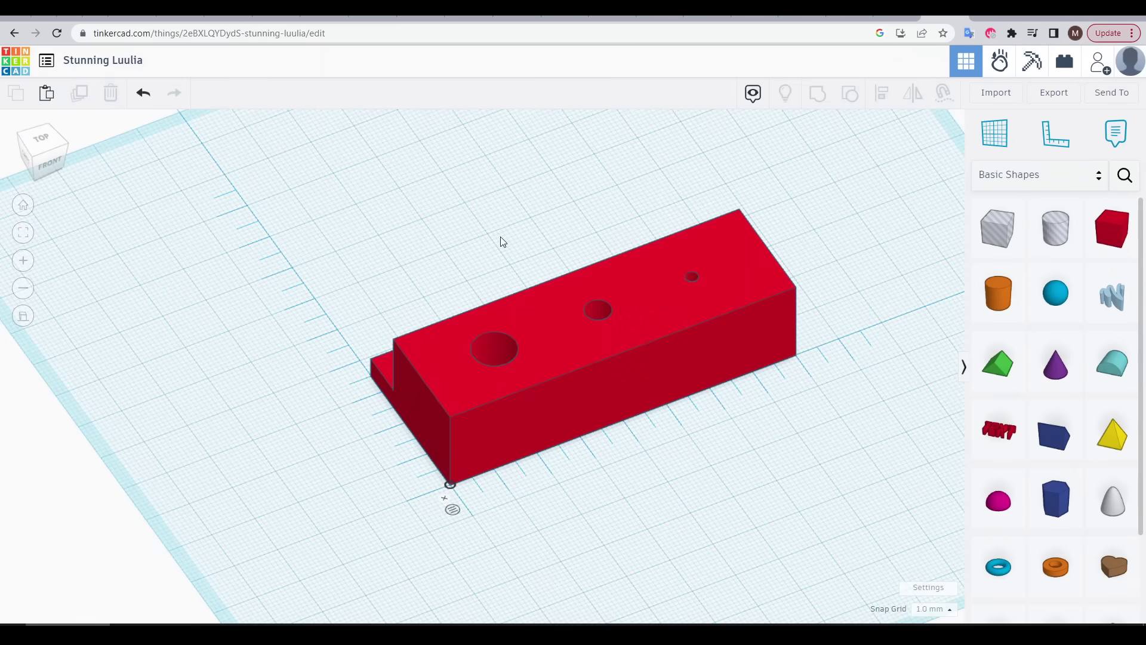
pyautogui.moveTo(502, 240); pyautogui.dragTo(512, 273, button='right')
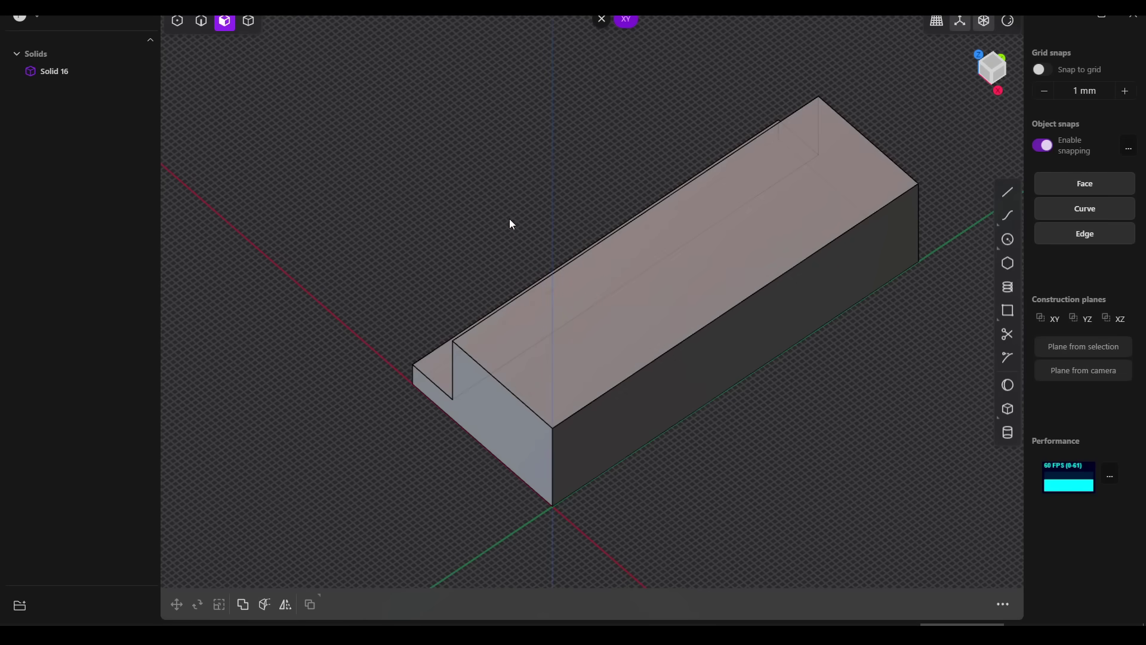
# Put the work plane on the block's top face and draw a circle at its centre
pyautogui.click(657, 264)
pyautogui.press('o')
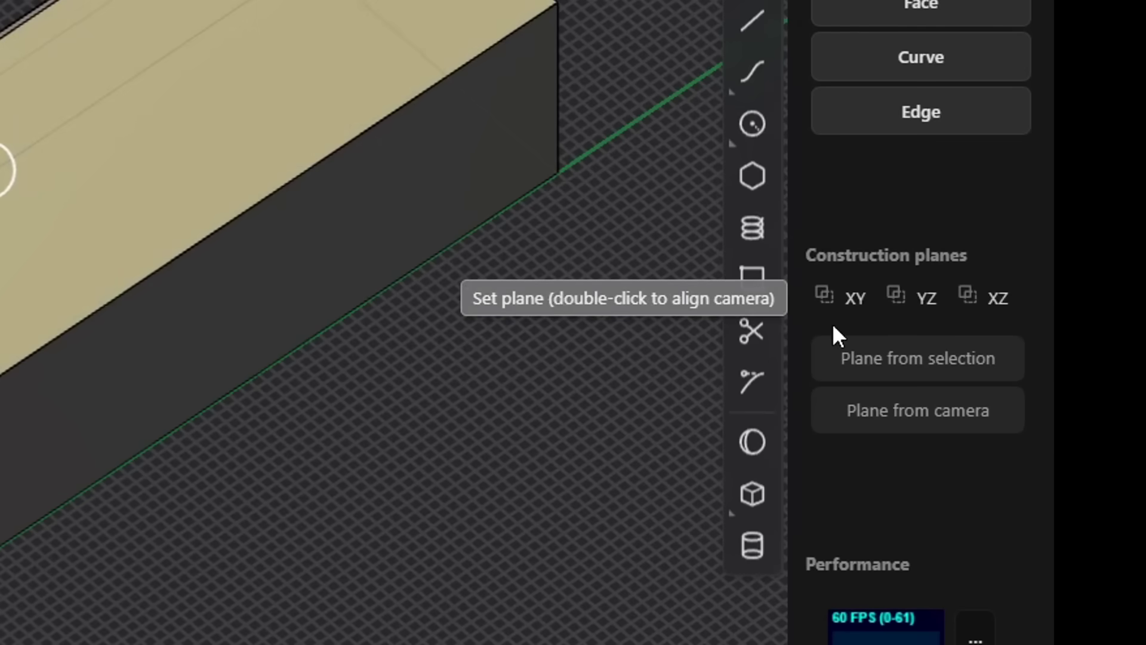
pyautogui.click(873, 353)
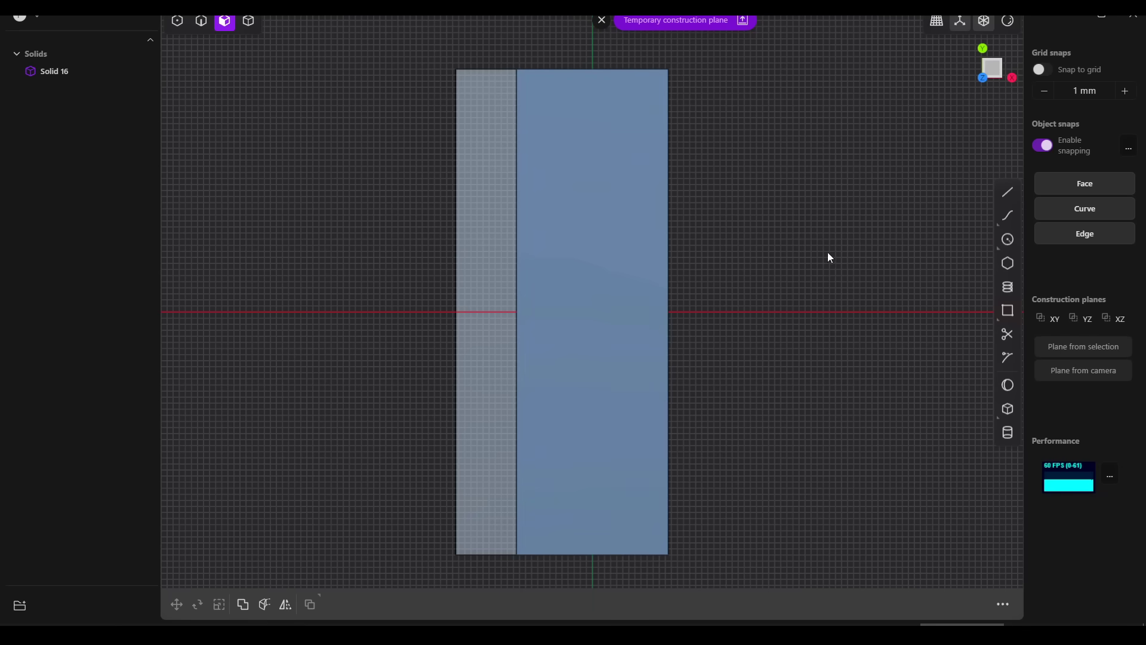
pyautogui.press('c')
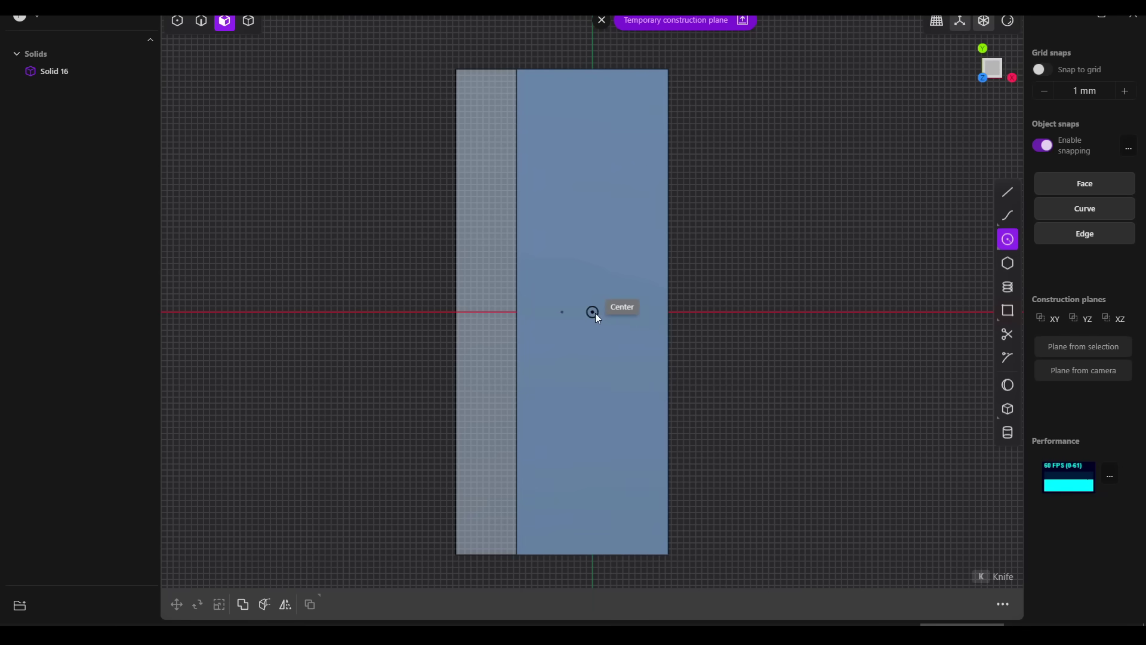
pyautogui.click(596, 316)
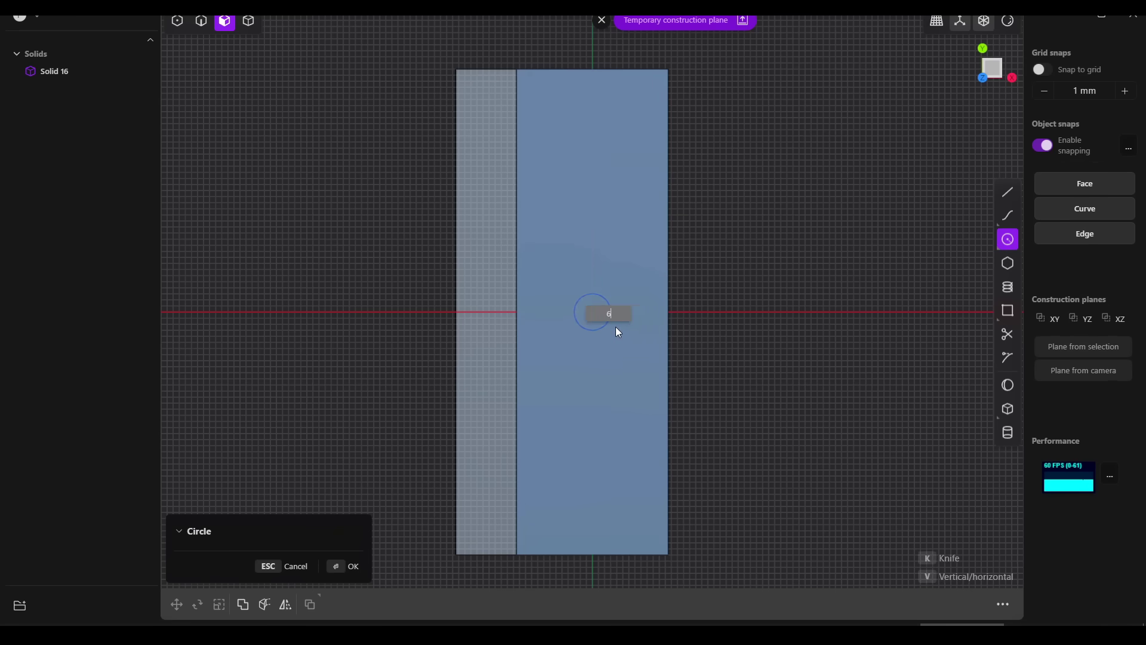
pyautogui.click(616, 327)
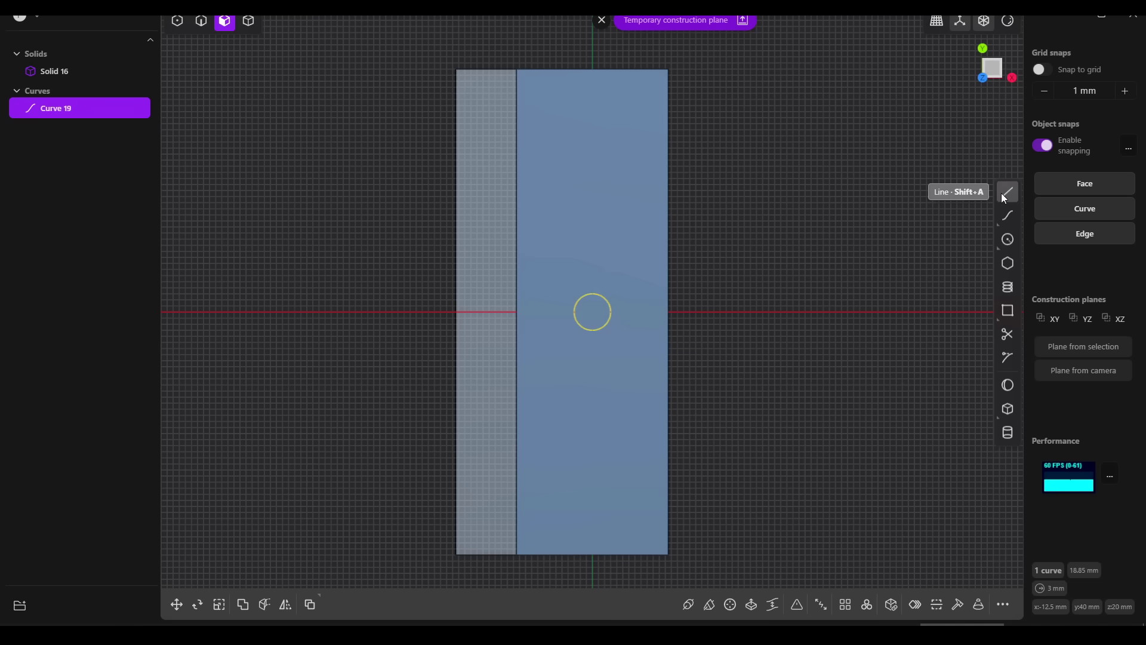
# Draw 25 mm centrelines from the circle centre toward both ends of the block
pyautogui.click(1007, 192)
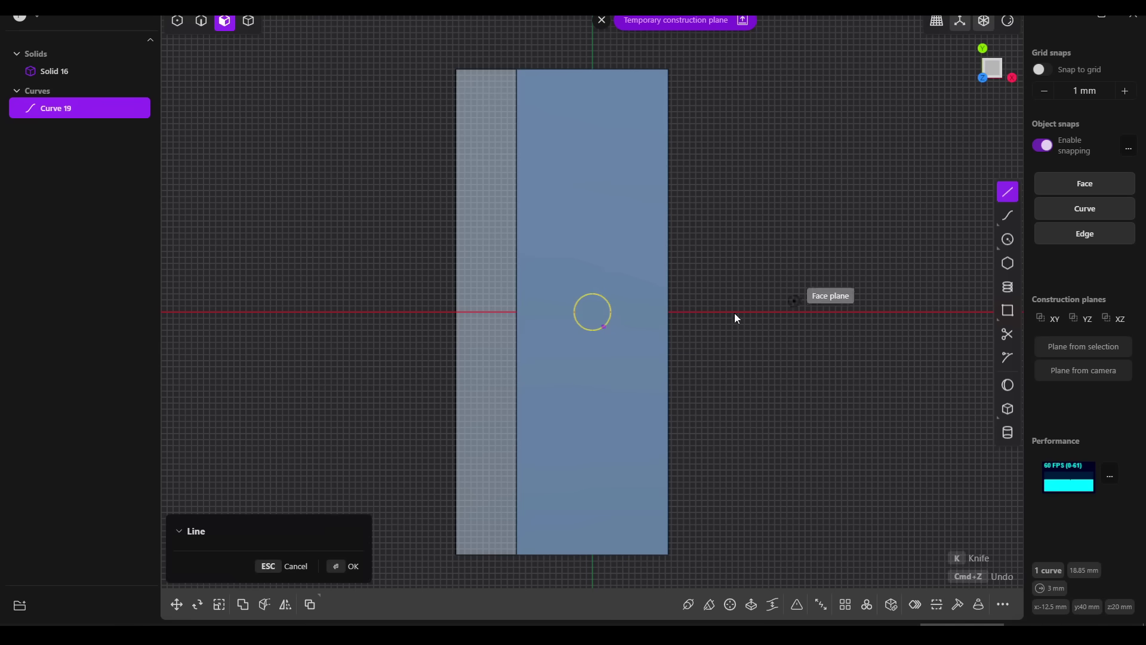
pyautogui.click(594, 311)
pyautogui.write('25')
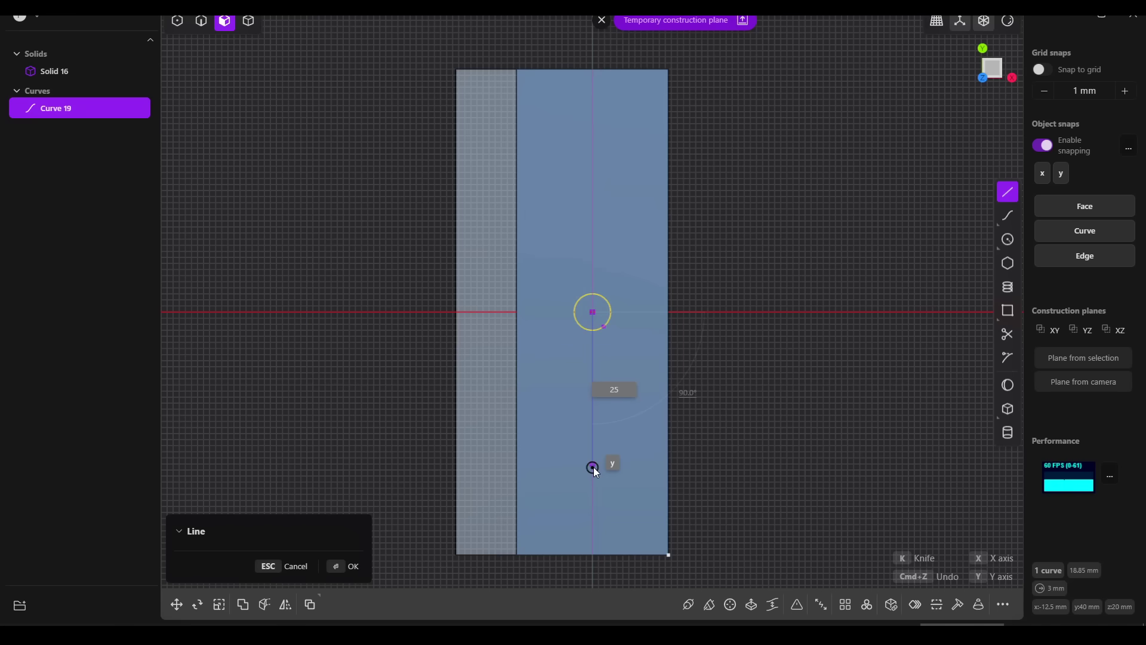
pyautogui.press('Return')
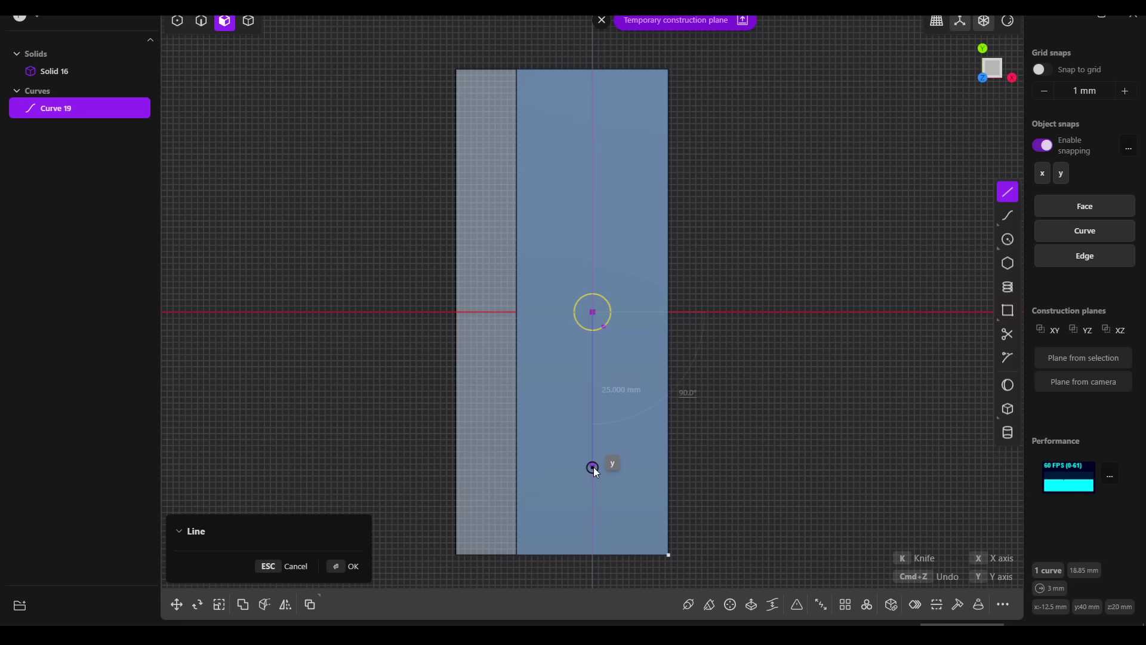
pyautogui.click(594, 467)
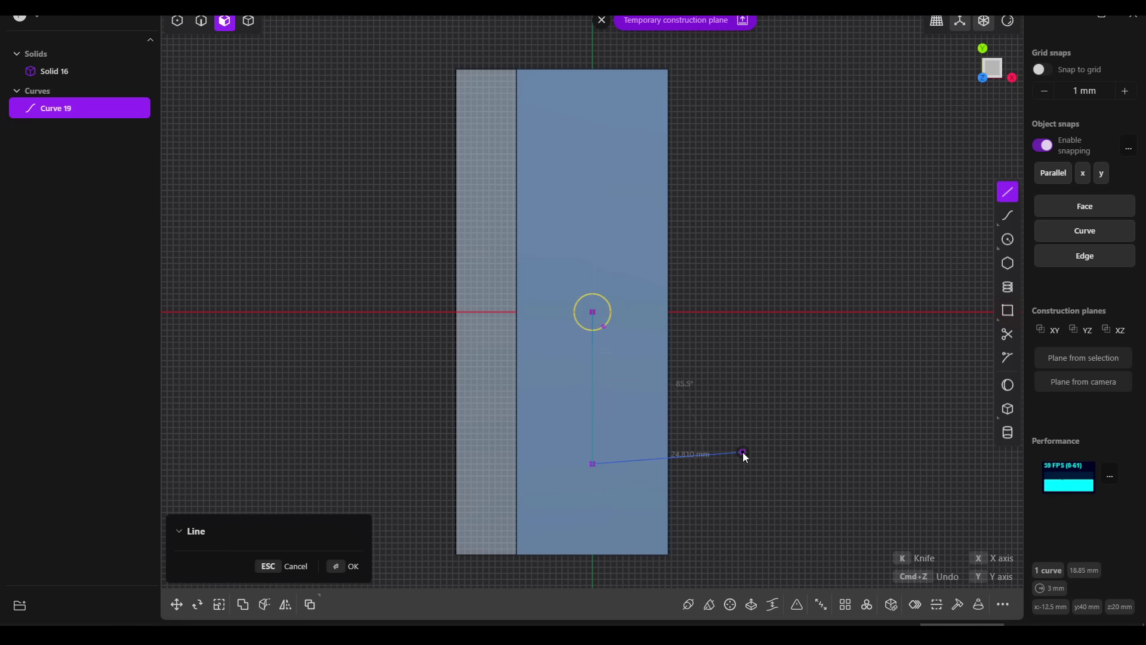
pyautogui.press('Return')
pyautogui.click(592, 312)
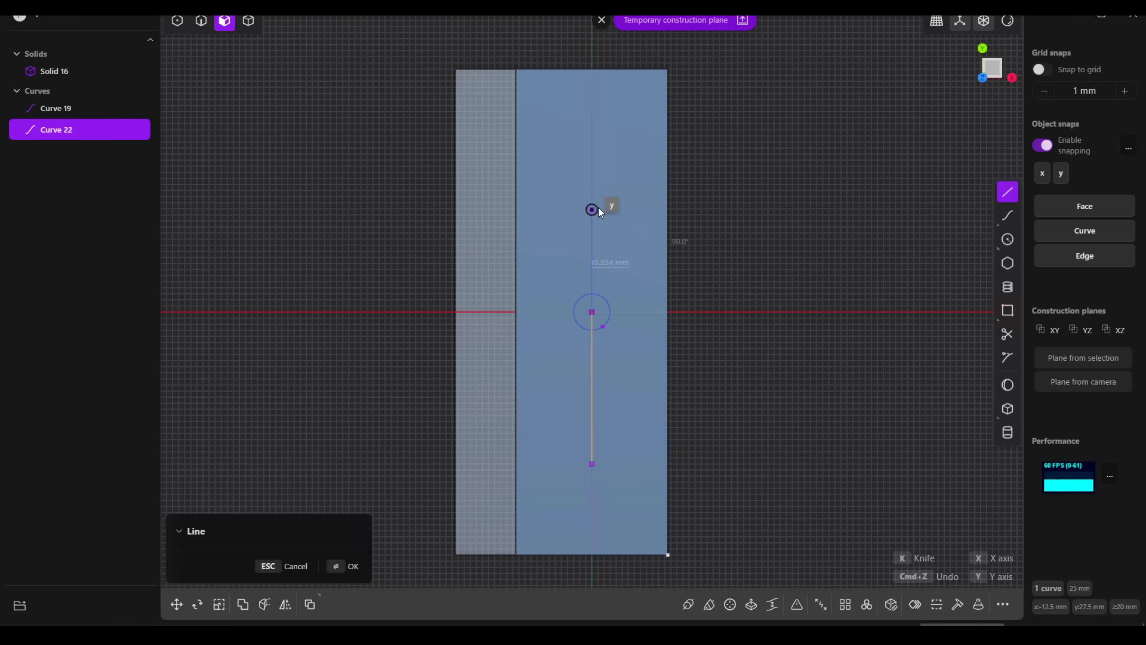
pyautogui.click(592, 160)
pyautogui.press('Return')
# Draw a smaller circle centred at the upper centreline's end
pyautogui.click(1009, 241)
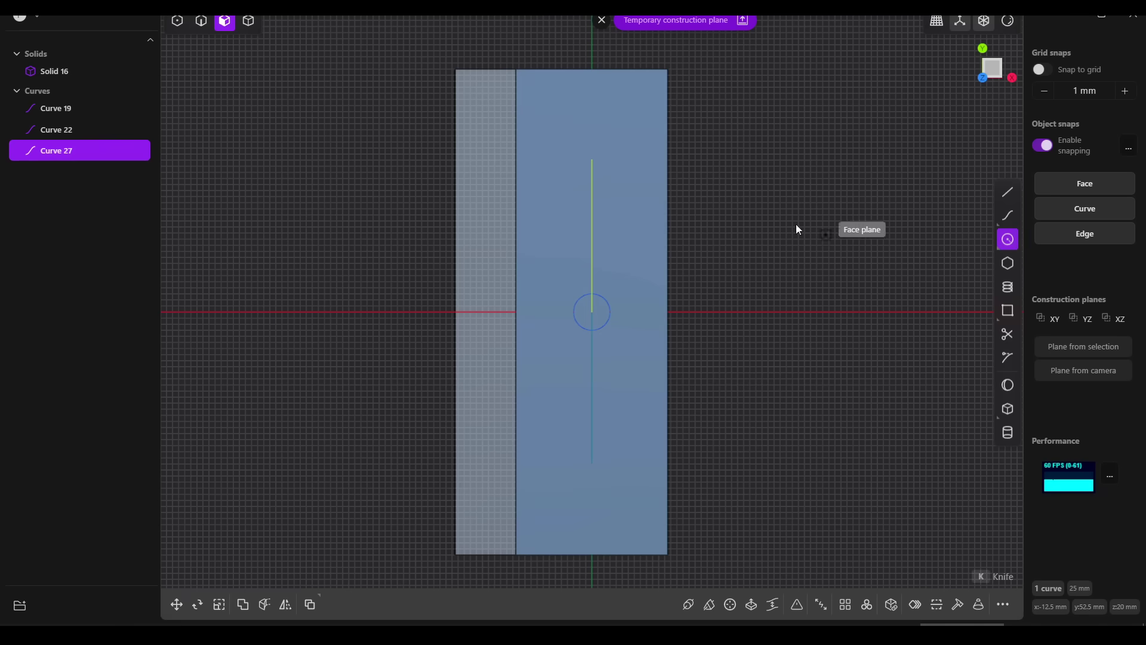
pyautogui.click(594, 163)
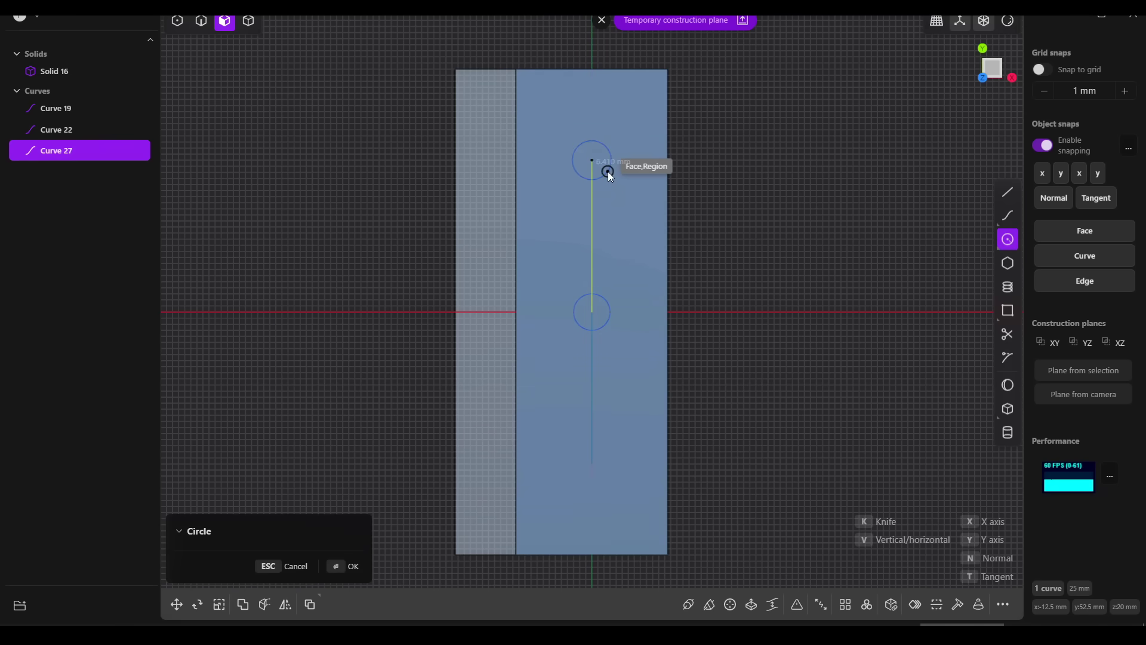
pyautogui.click(608, 171)
pyautogui.moveTo(954, 215); pyautogui.dragTo(596, 326, button='middle')
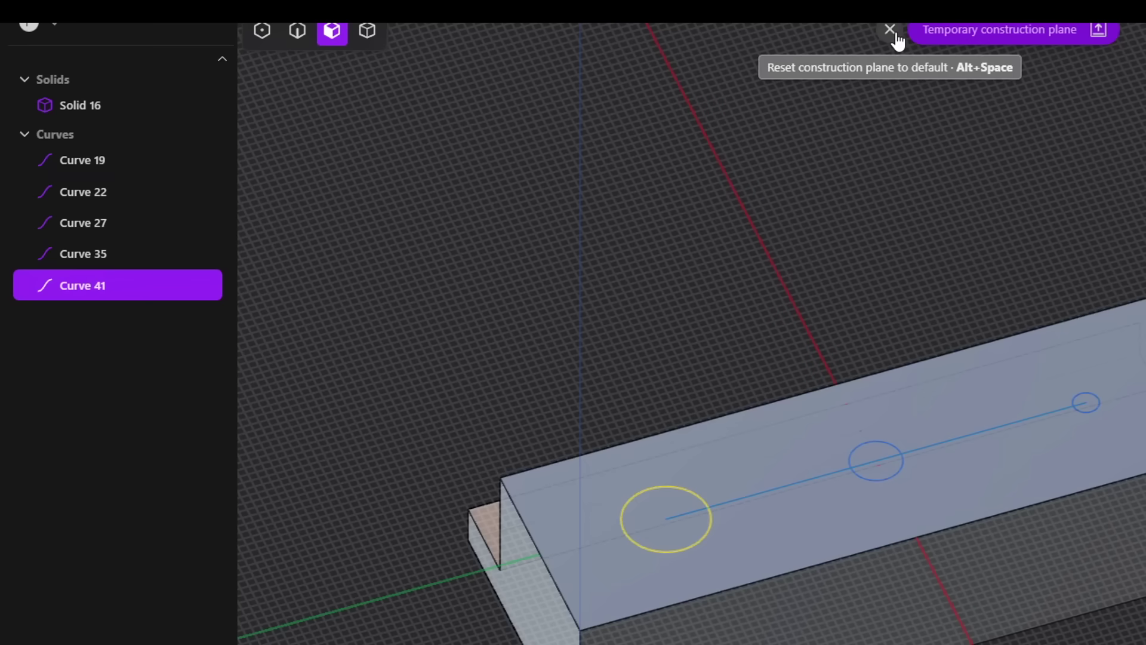
# Extrude the large circle down through the block as a cut to form a hole
pyautogui.click(895, 37)
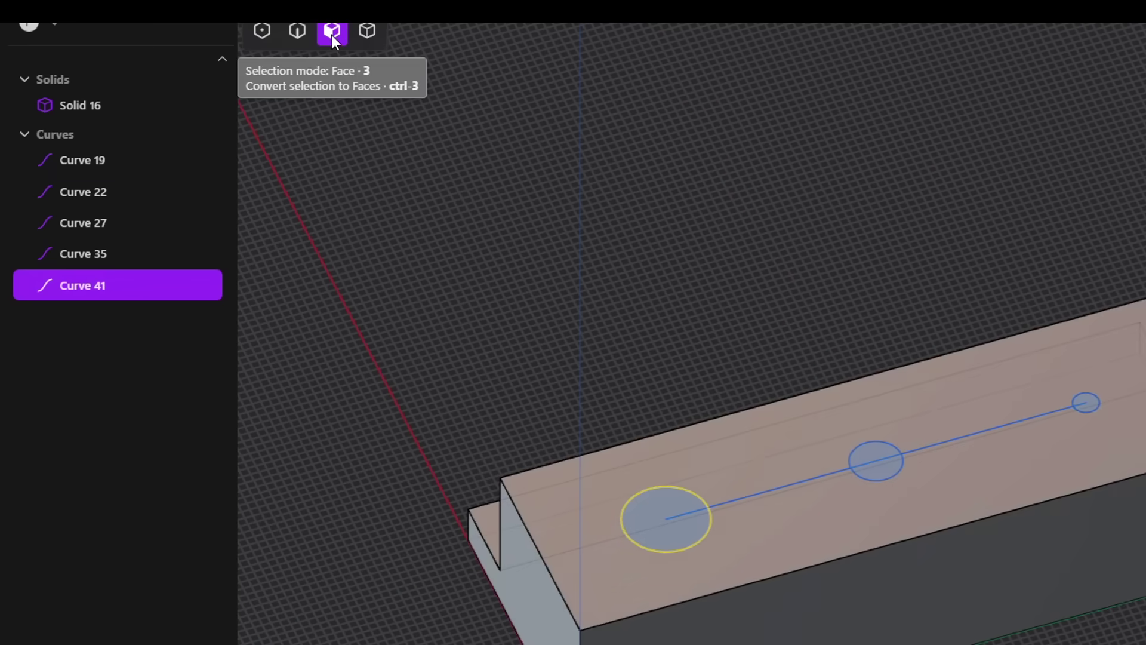
pyautogui.click(652, 507)
pyautogui.press('e')
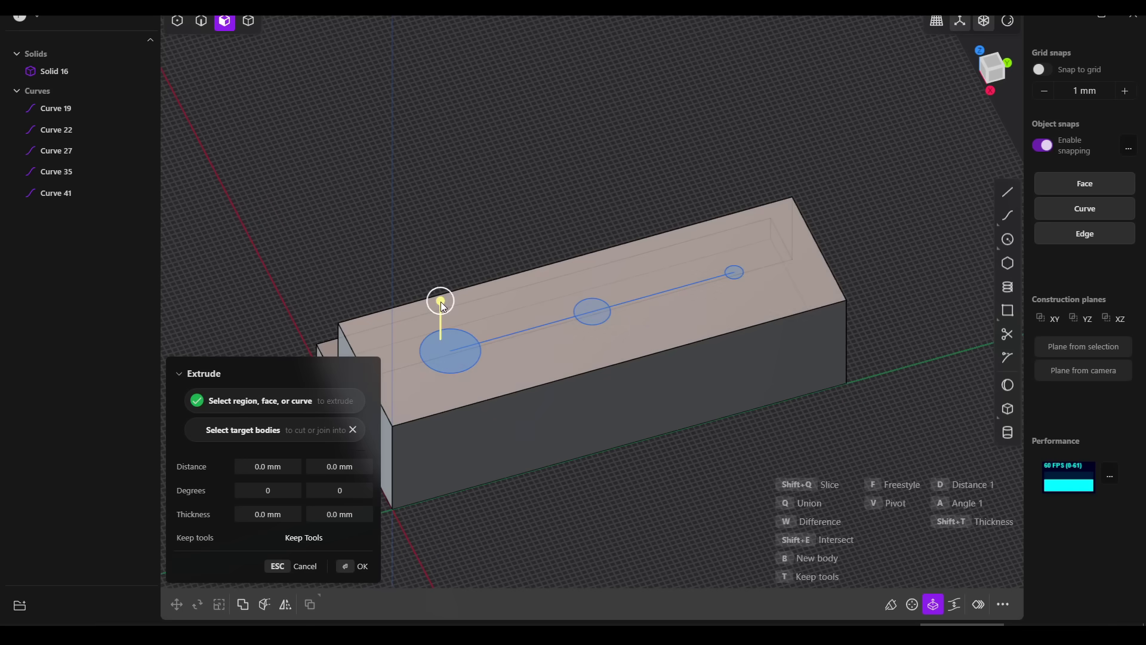
pyautogui.moveTo(443, 306); pyautogui.dragTo(461, 497)
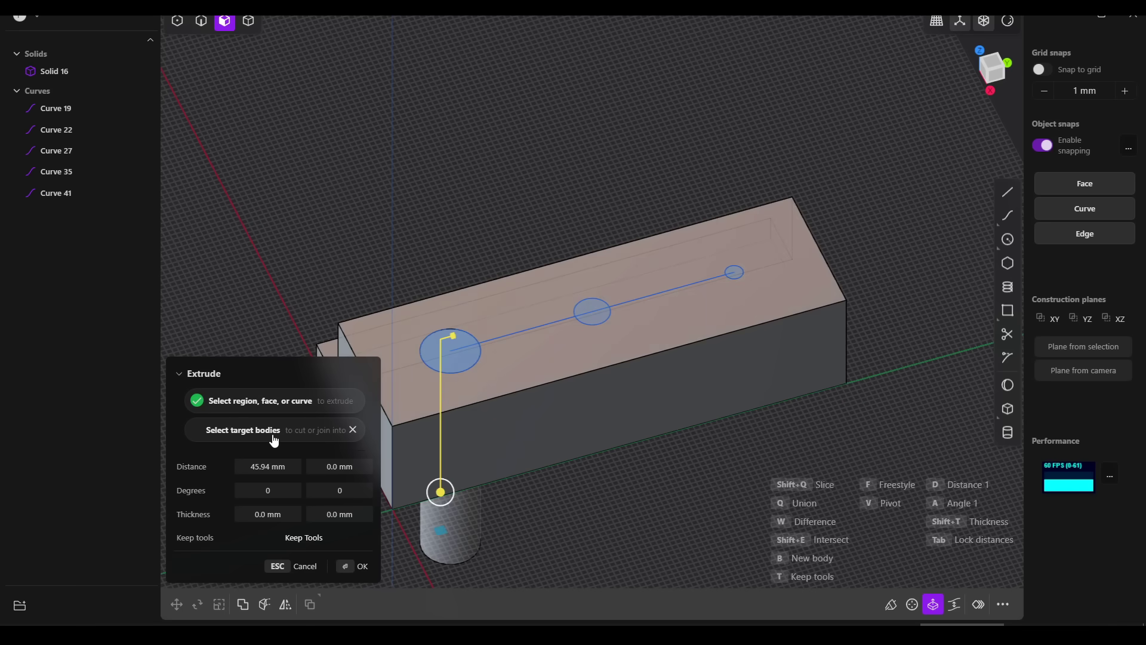
pyautogui.click(544, 418)
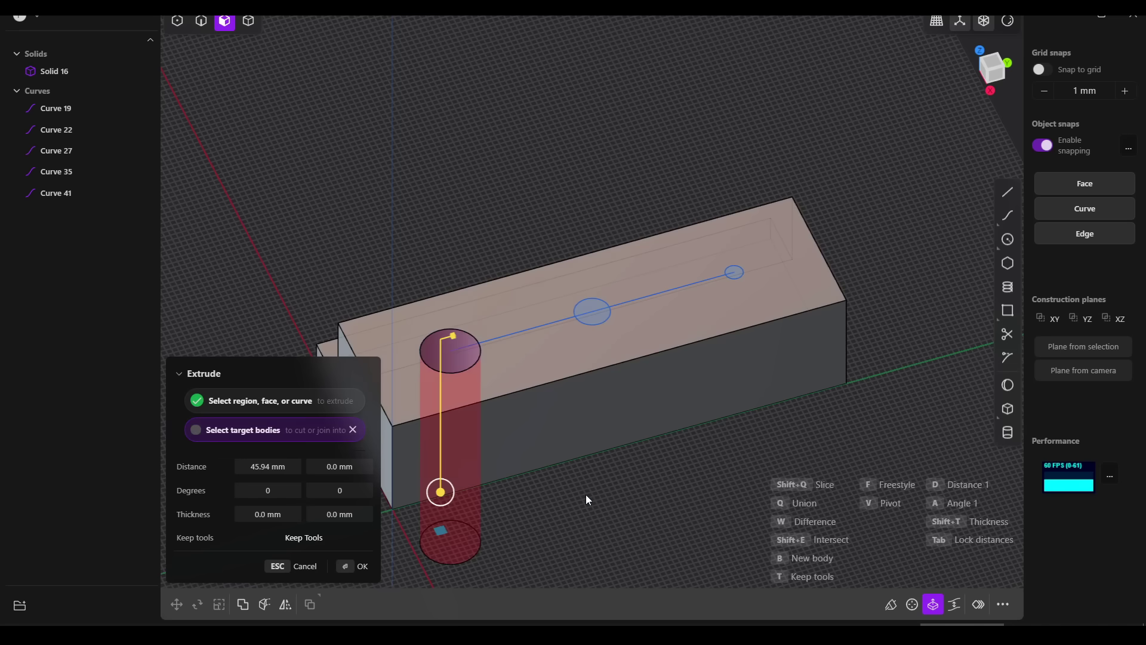
pyautogui.press('Return')
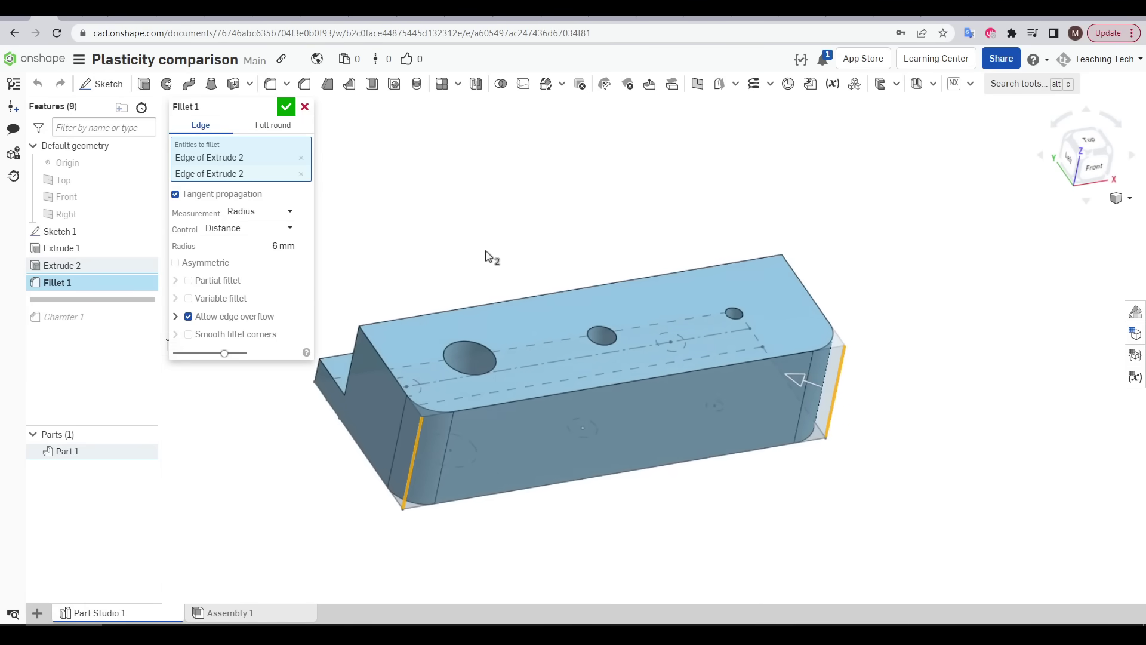
pyautogui.moveTo(489, 256); pyautogui.dragTo(929, 366, button='right')
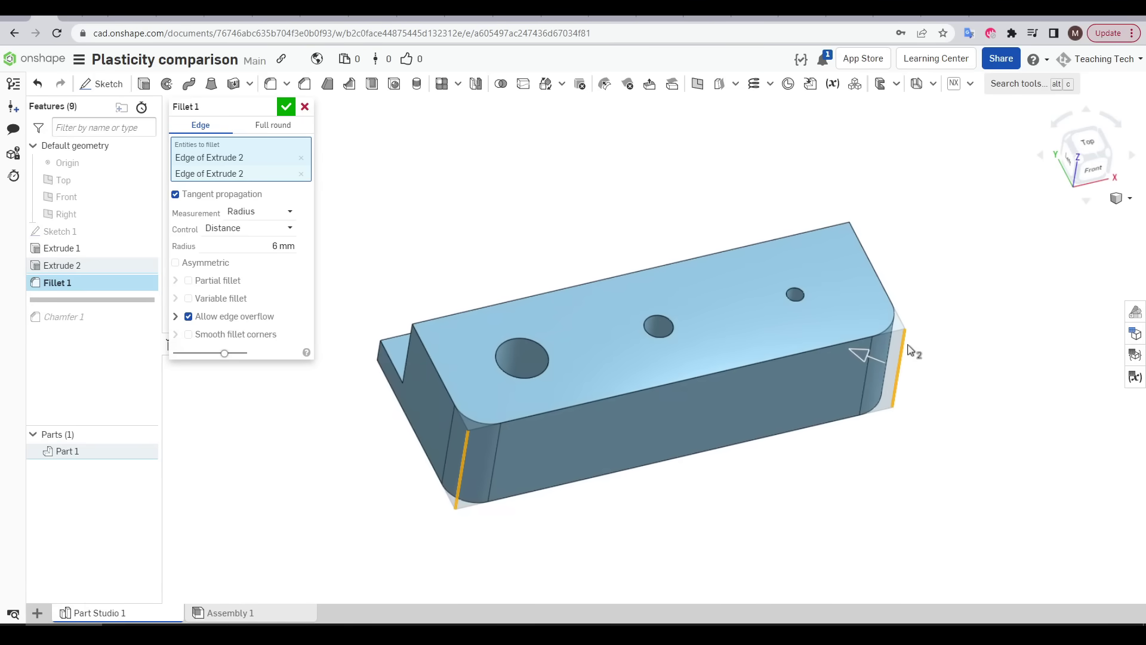
# Apply Fillet 1 with a 6 mm radius on the two end edges, then inspect the holes
pyautogui.click(286, 107)
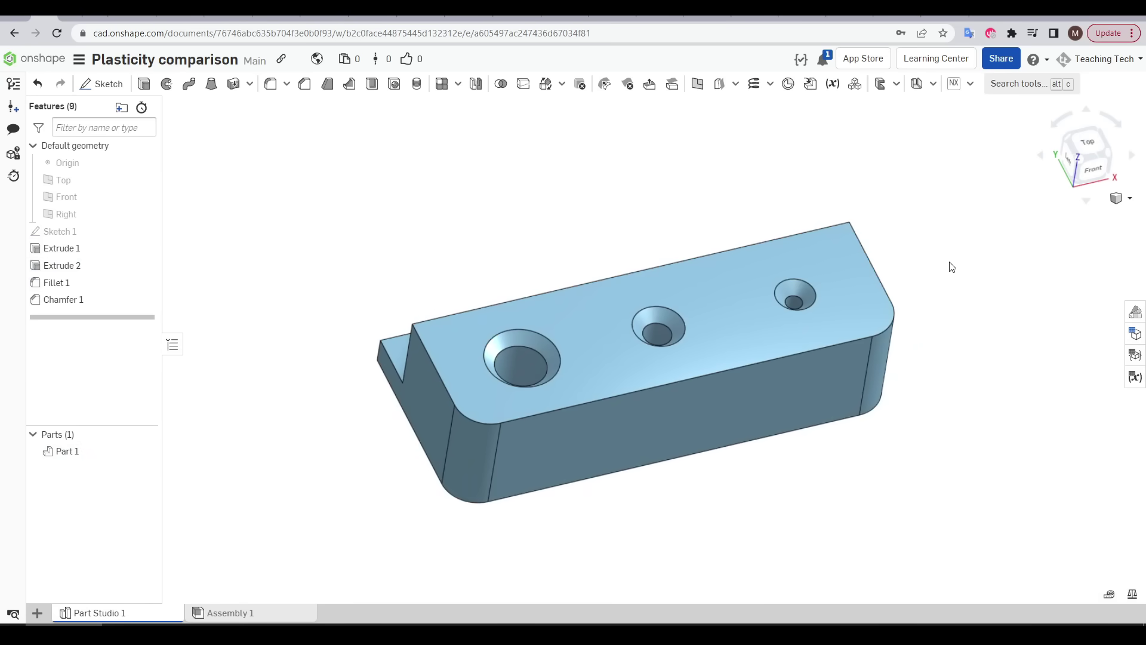
pyautogui.moveTo(950, 263); pyautogui.dragTo(953, 296, button='right')
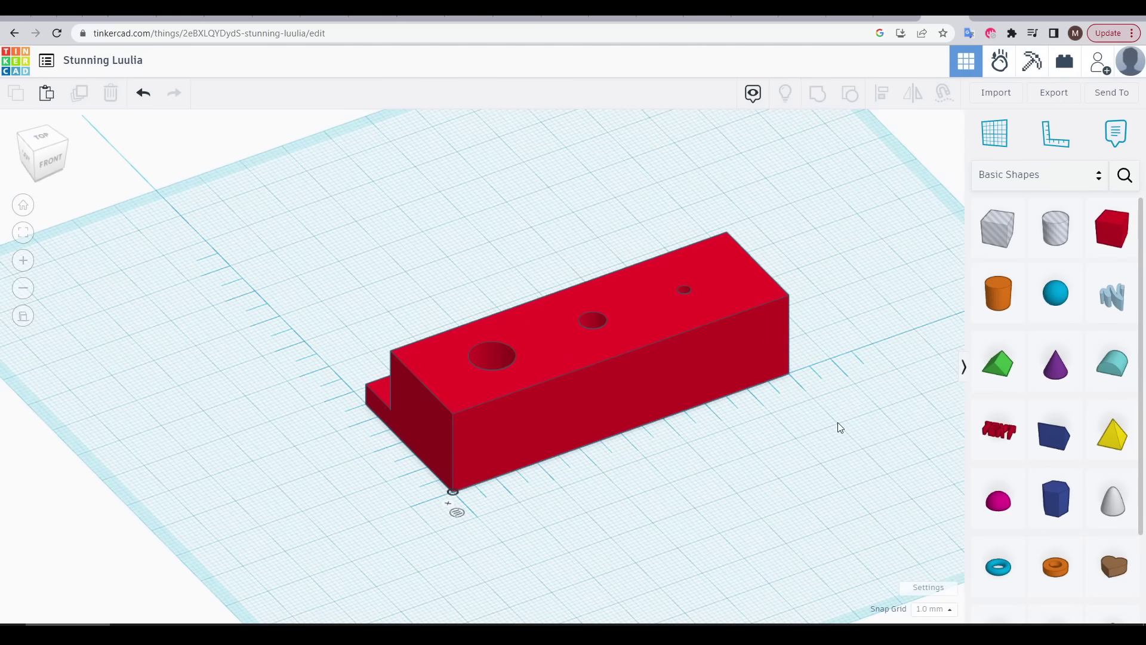
# Group a box and a 20 mm hole cylinder beside the block into a concave fillet cutter
pyautogui.moveTo(835, 421); pyautogui.dragTo(878, 361, button='middle')
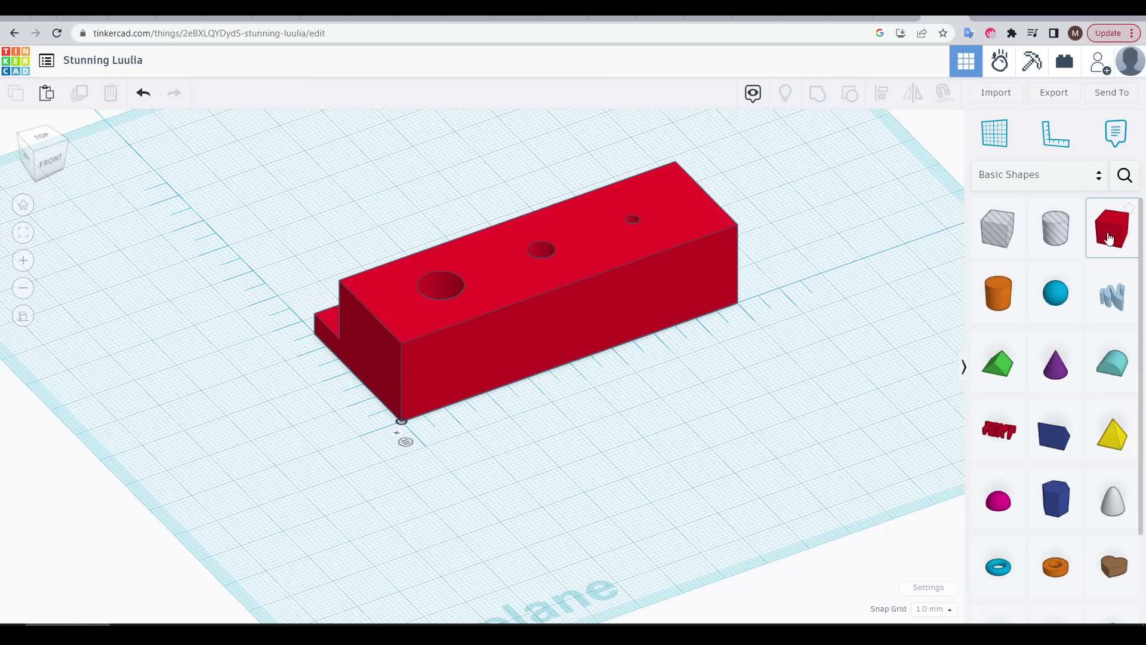
pyautogui.moveTo(1111, 236); pyautogui.dragTo(655, 429)
pyautogui.moveTo(1056, 229); pyautogui.dragTo(721, 436)
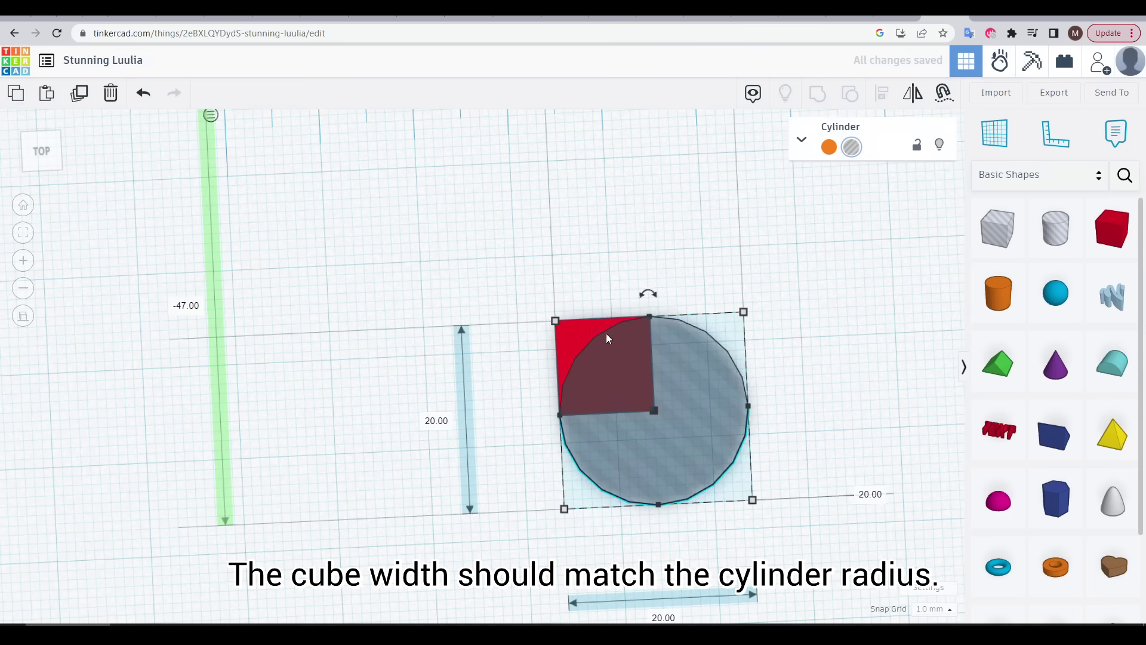
pyautogui.click(603, 337)
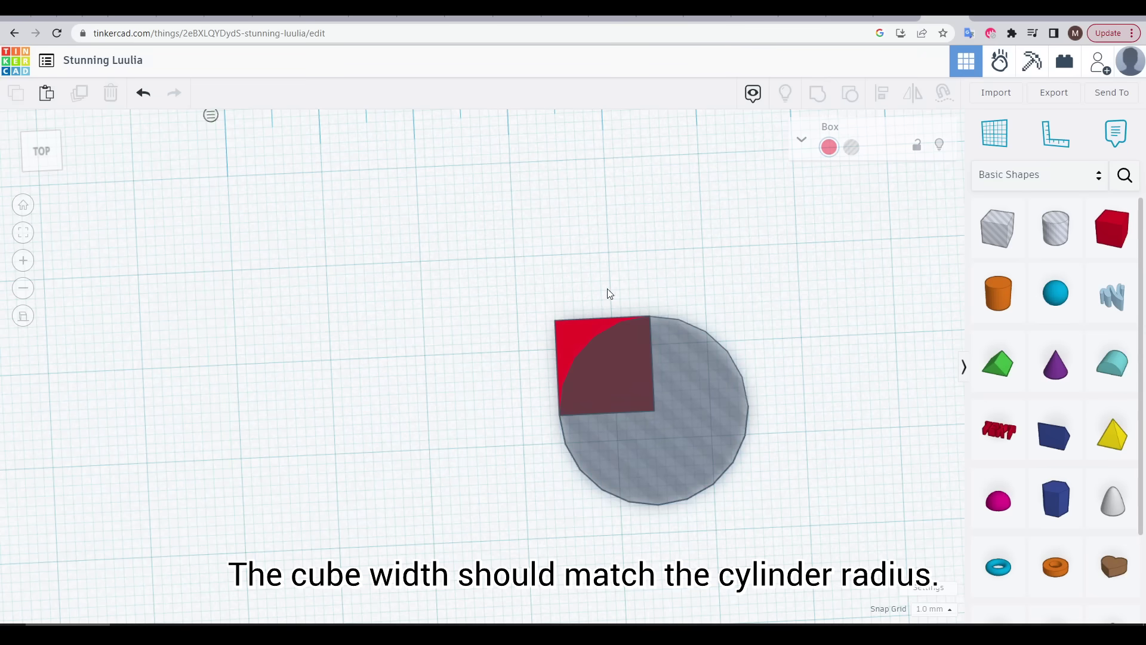
pyautogui.click(609, 294)
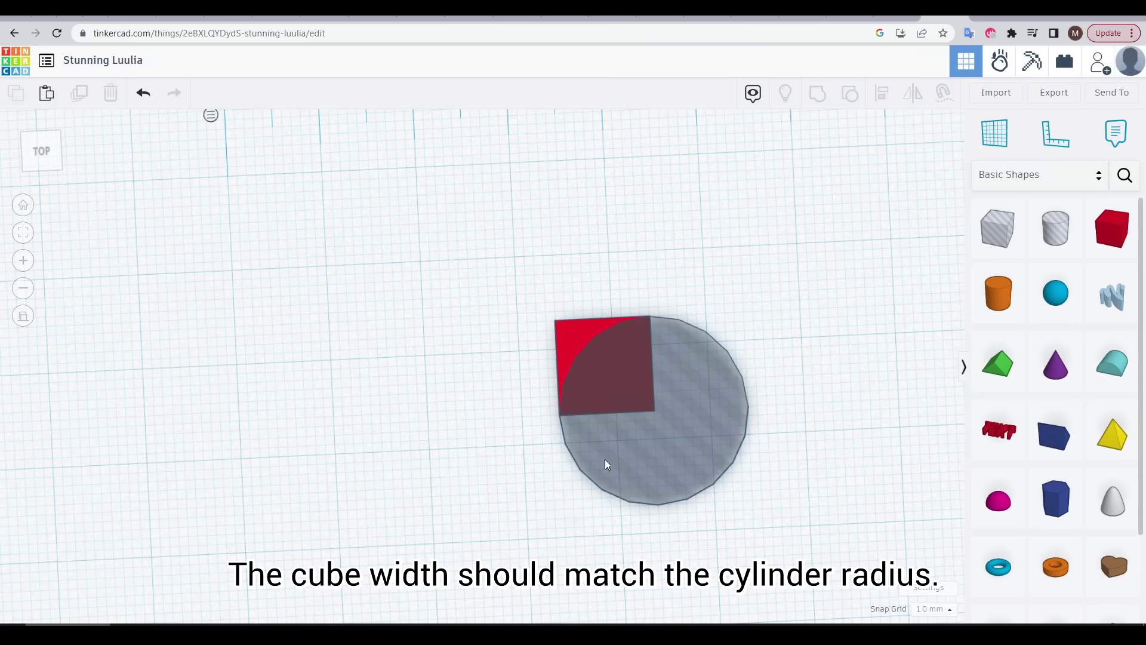
pyautogui.moveTo(531, 281); pyautogui.dragTo(814, 553)
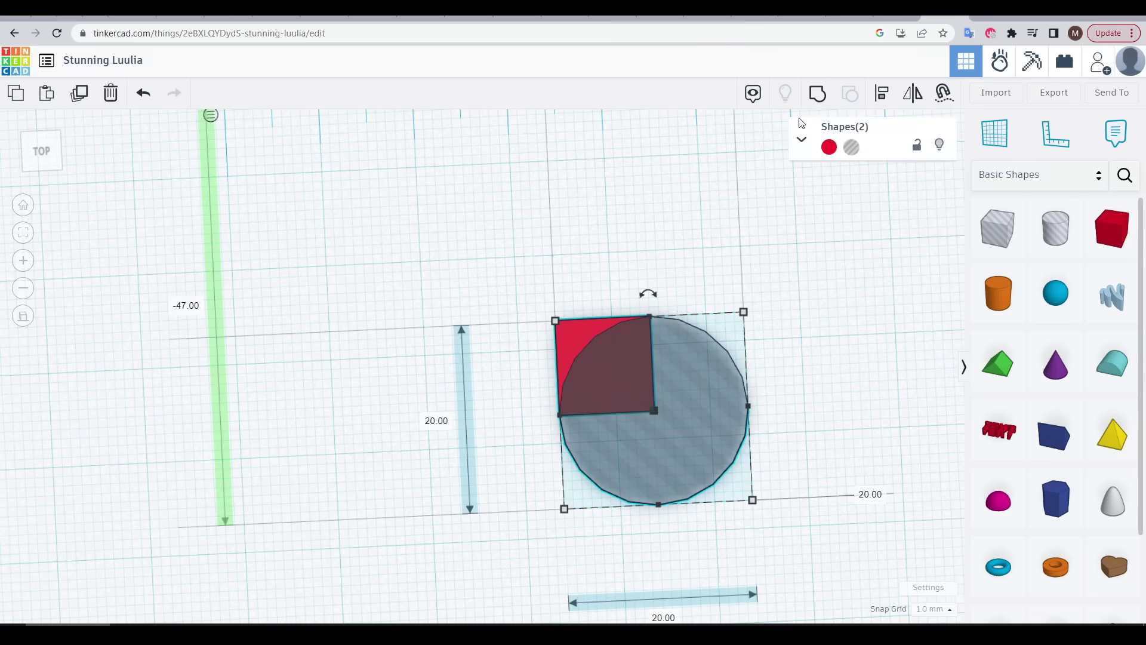
pyautogui.hotkey('ctrl', 'g')
pyautogui.click(814, 322)
pyautogui.moveTo(814, 323); pyautogui.dragTo(694, 290, button='right')
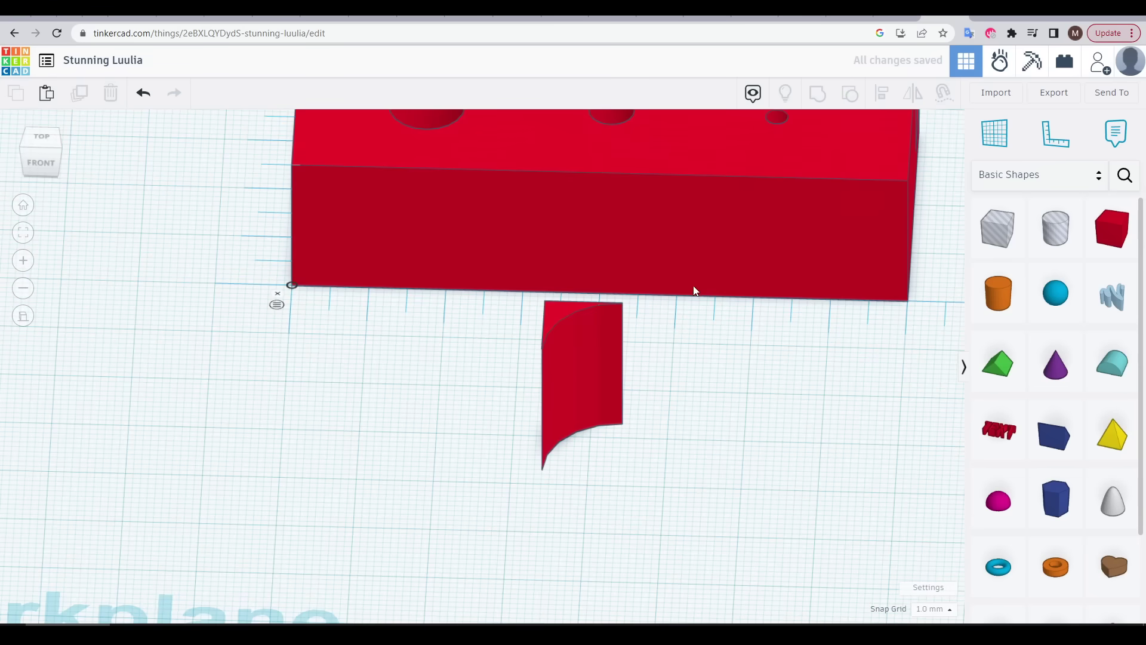
# Make the curved cutter a hole, rotate it 90°, and place it on the block's left front corner
pyautogui.click(596, 342)
pyautogui.click(854, 150)
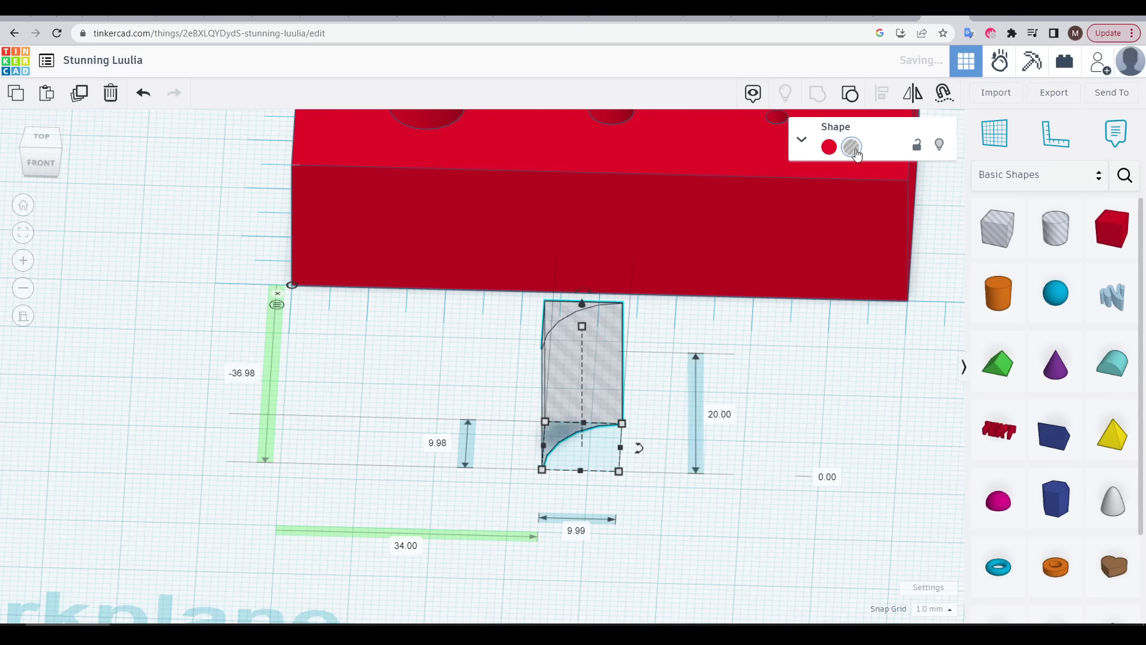
pyautogui.moveTo(639, 448); pyautogui.dragTo(586, 397)
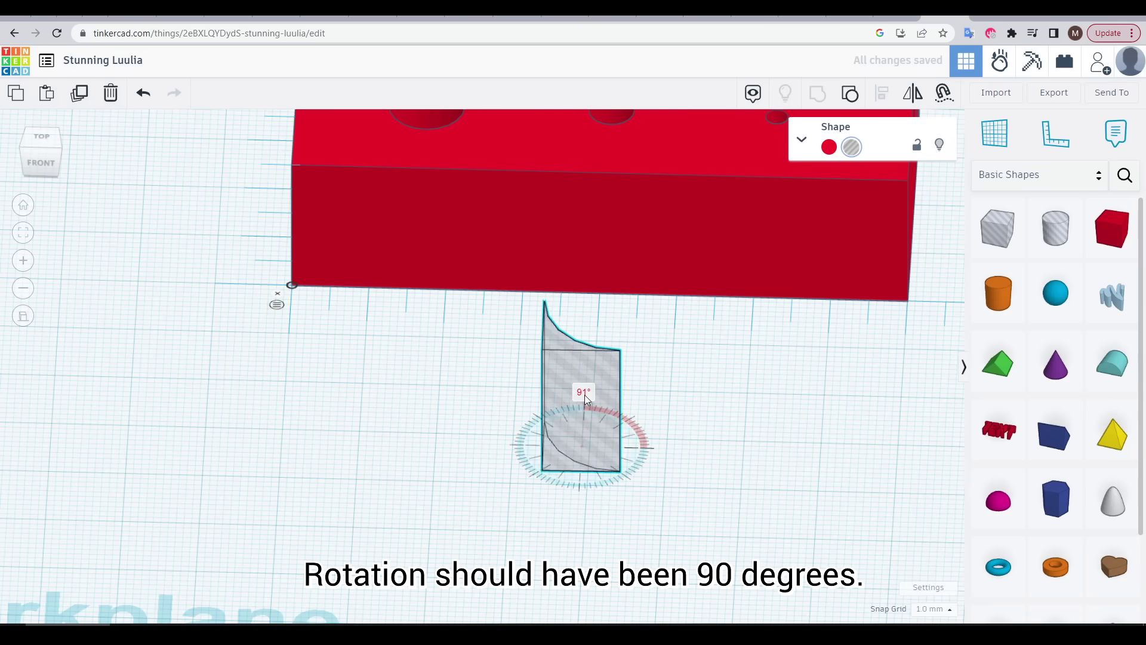
pyautogui.moveTo(564, 454); pyautogui.dragTo(312, 276)
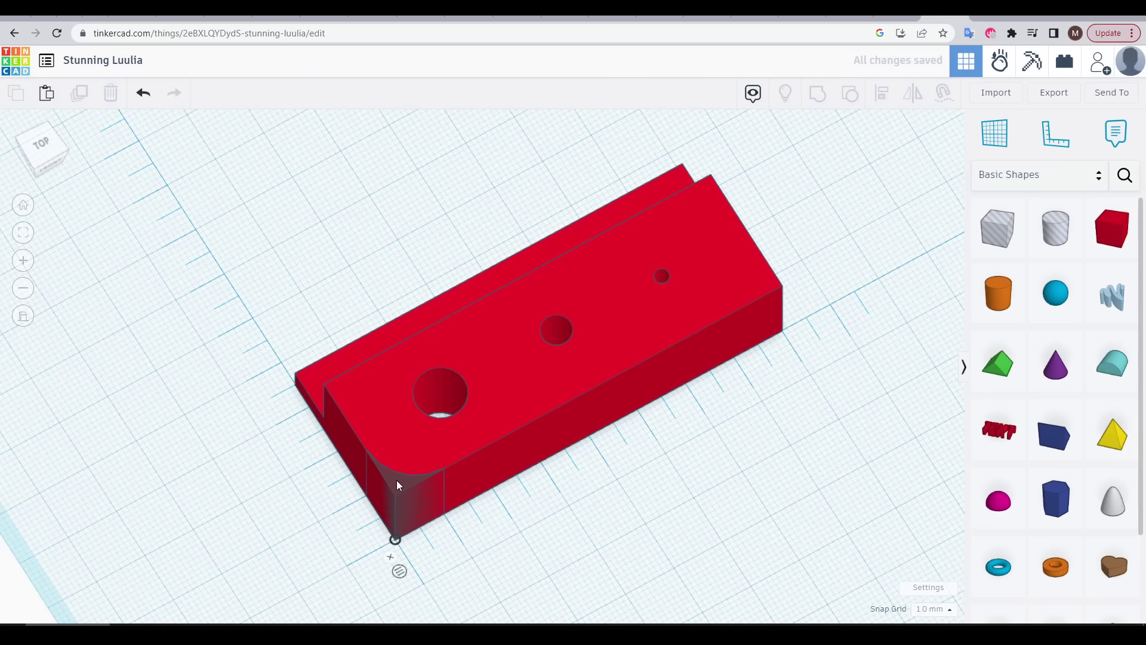
# Copy the cutter to the right corner, rotate it, and group the block with both cutters
pyautogui.click(399, 486)
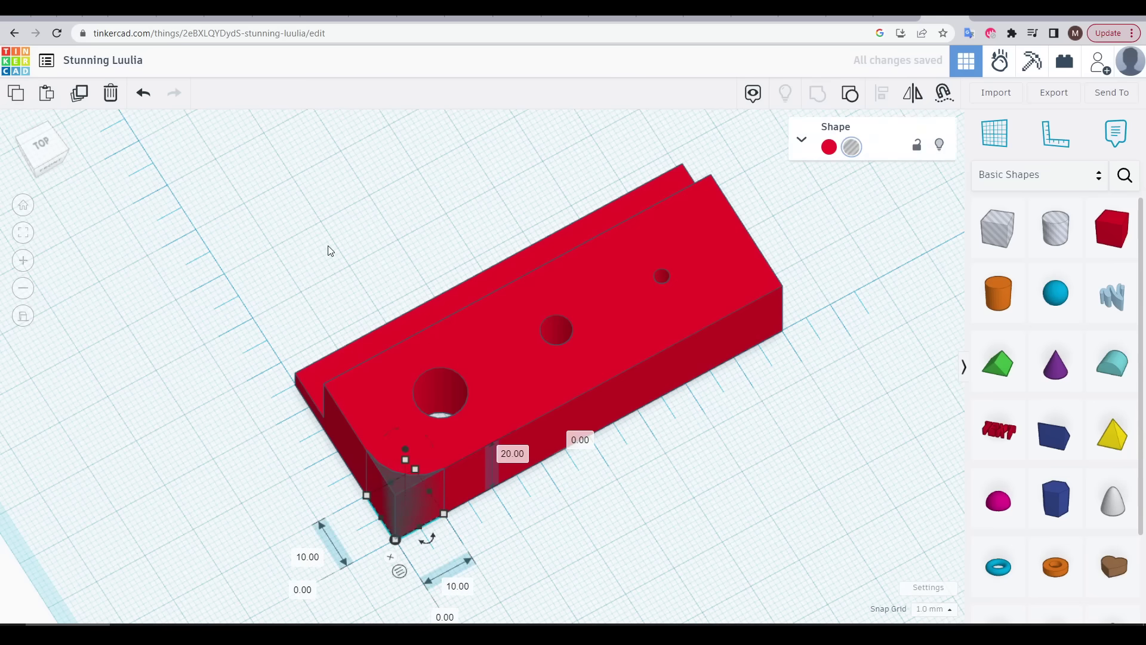
pyautogui.hotkey('shift', 'Right')
pyautogui.hotkey('shift', 'Right')
pyautogui.hotkey('shift', 'Right')
pyautogui.hotkey('shift', 'Right')
pyautogui.hotkey('shift', 'Right')
pyautogui.hotkey('shift', 'Right')
pyautogui.hotkey('shift', 'Right')
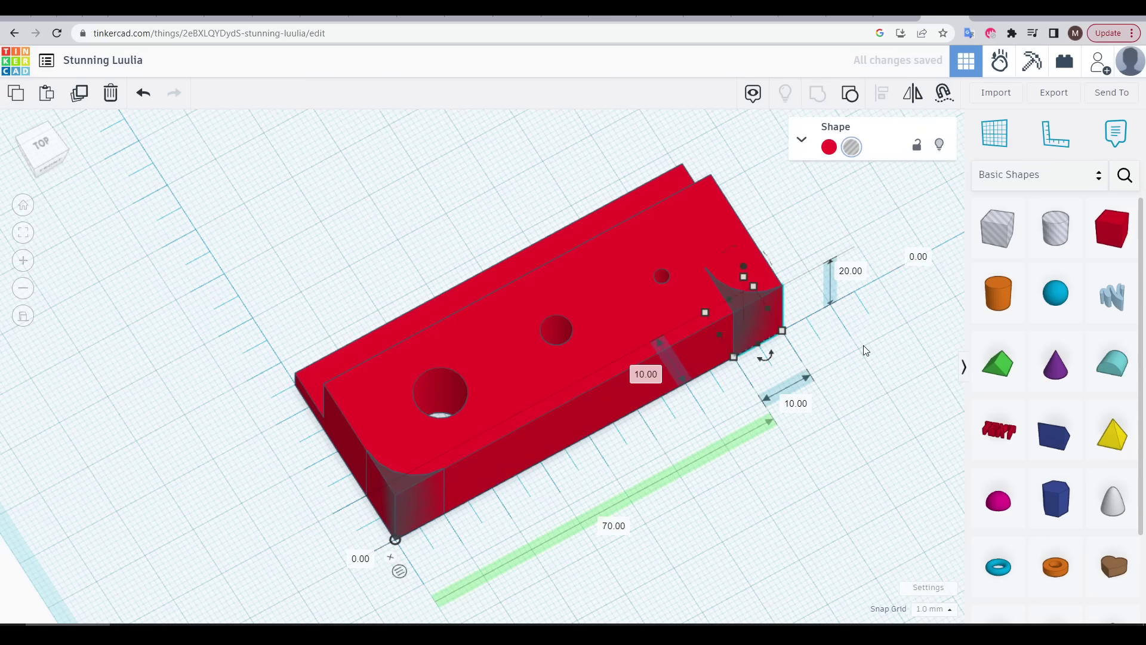
pyautogui.moveTo(772, 358); pyautogui.dragTo(797, 299)
pyautogui.click(439, 273)
pyautogui.moveTo(215, 166); pyautogui.dragTo(953, 588)
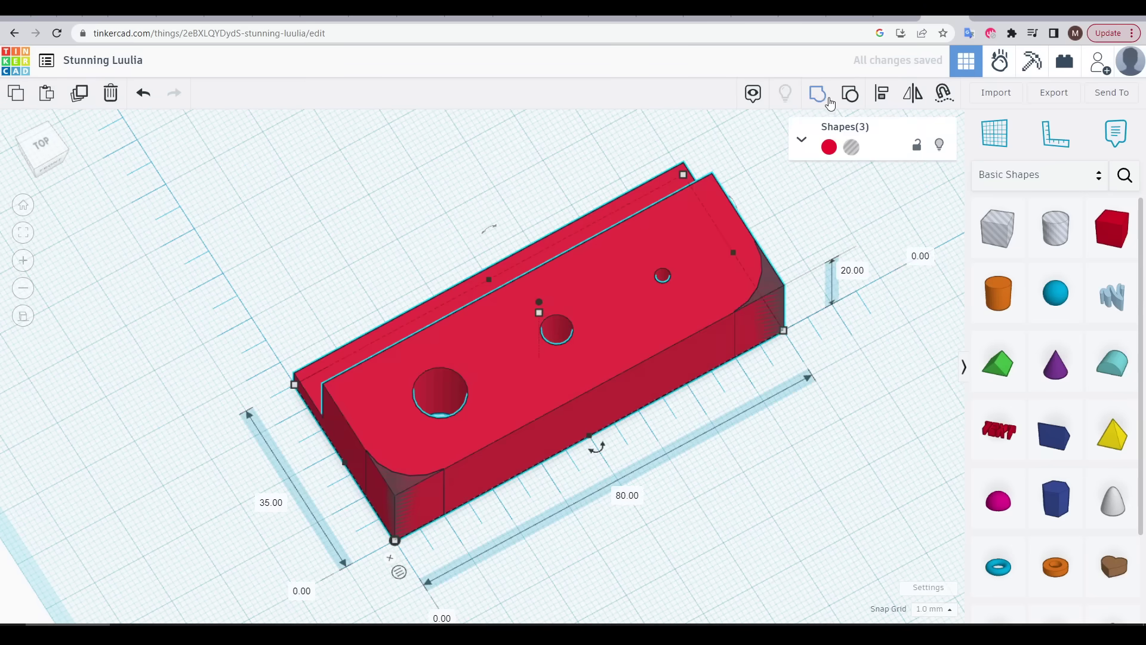
pyautogui.click(818, 95)
pyautogui.moveTo(873, 400); pyautogui.dragTo(846, 430, button='right')
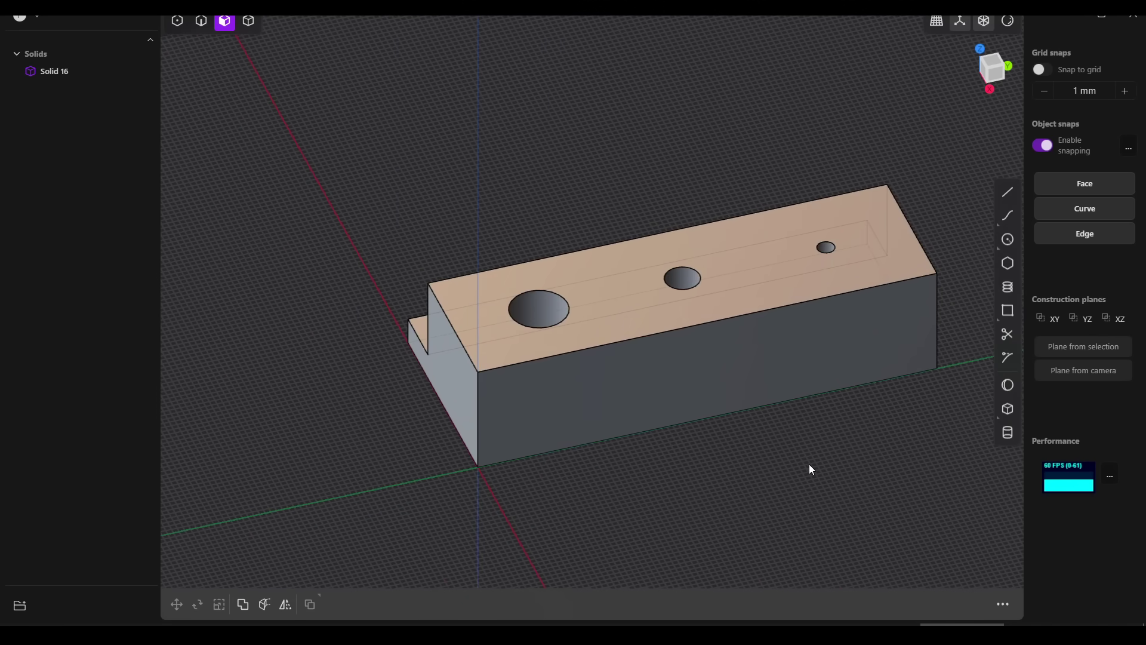
# Start a fillet on the block's left and right vertical end edges
pyautogui.click(201, 20)
pyautogui.click(478, 388)
pyautogui.press('f')
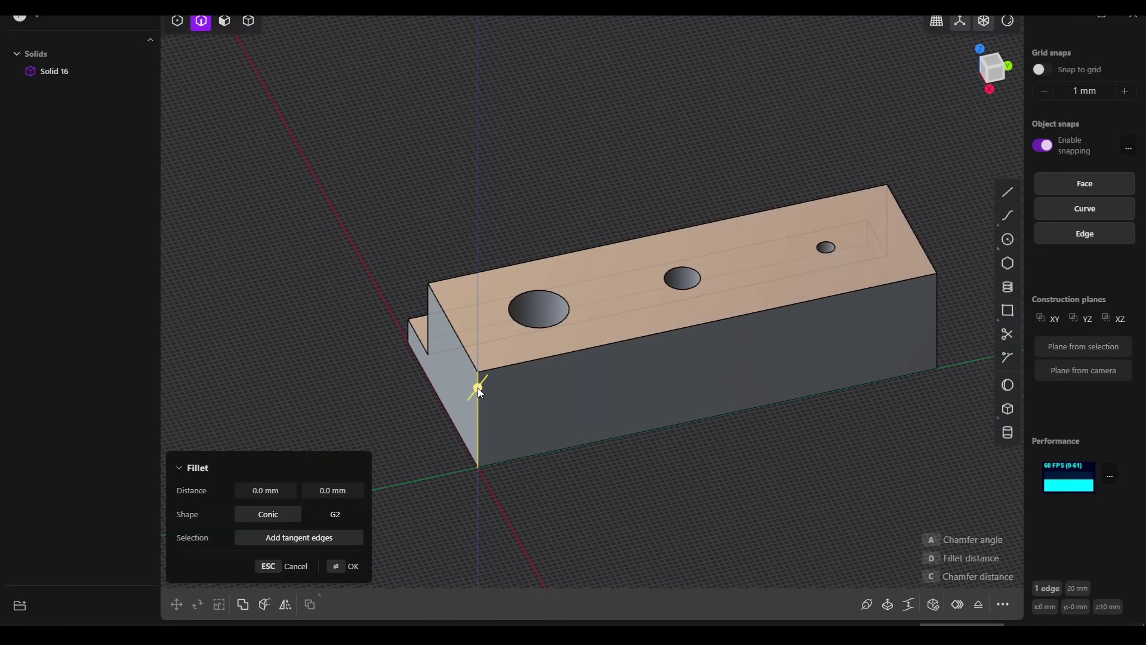
pyautogui.click(937, 309)
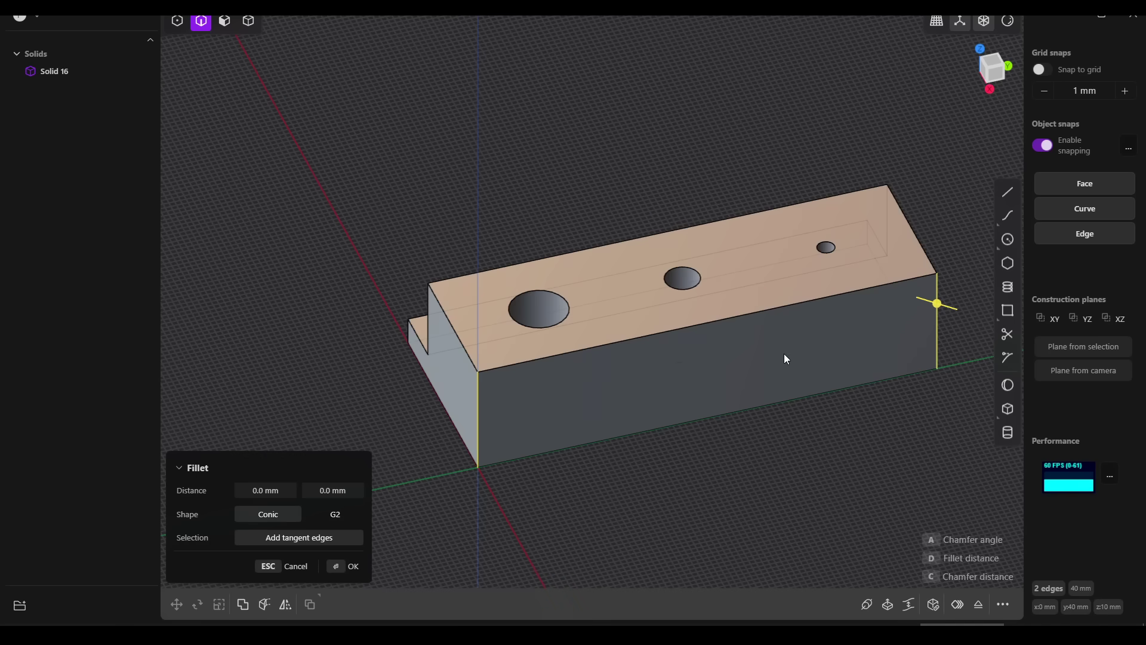
pyautogui.moveTo(783, 353); pyautogui.dragTo(829, 205, button='middle')
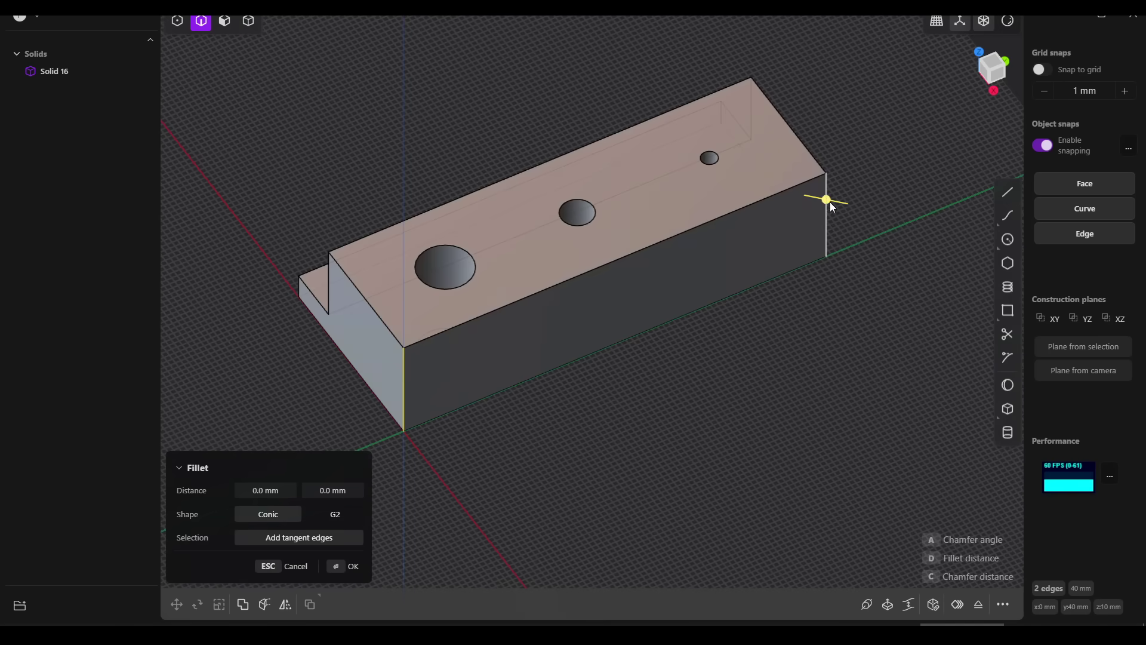
pyautogui.moveTo(829, 205); pyautogui.dragTo(872, 201)
# Set both fillet distance values to 5 mm
pyautogui.click(285, 497)
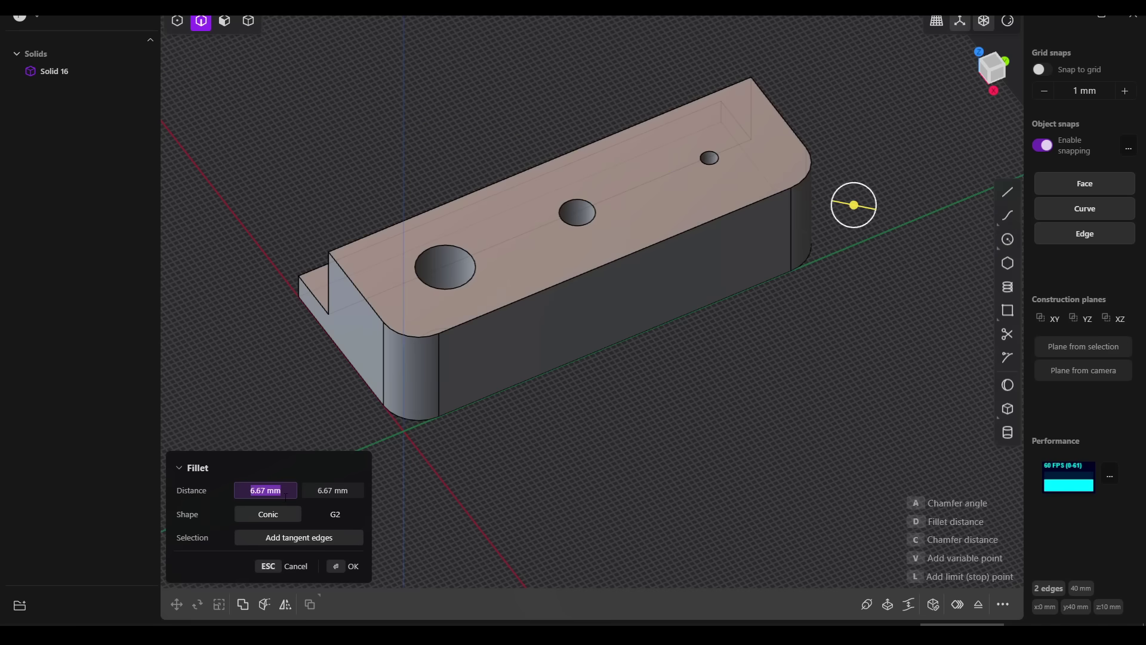
pyautogui.write('5')
pyautogui.press('Return')
pyautogui.click(332, 490)
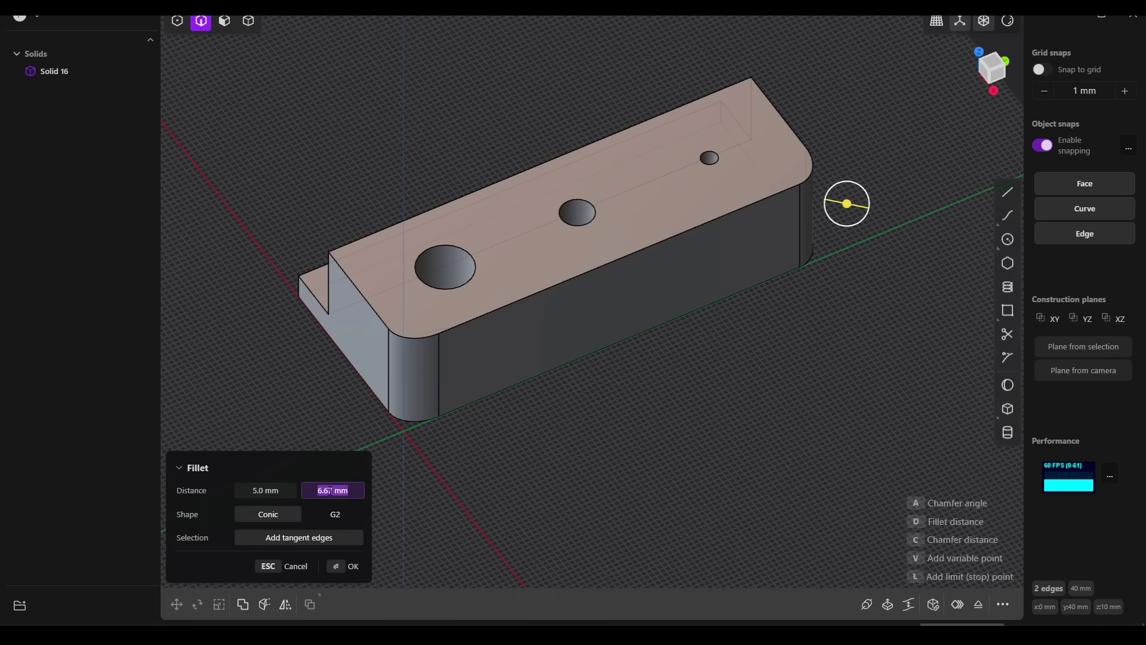
pyautogui.write('5')
pyautogui.press('Return')
pyautogui.press('Return')
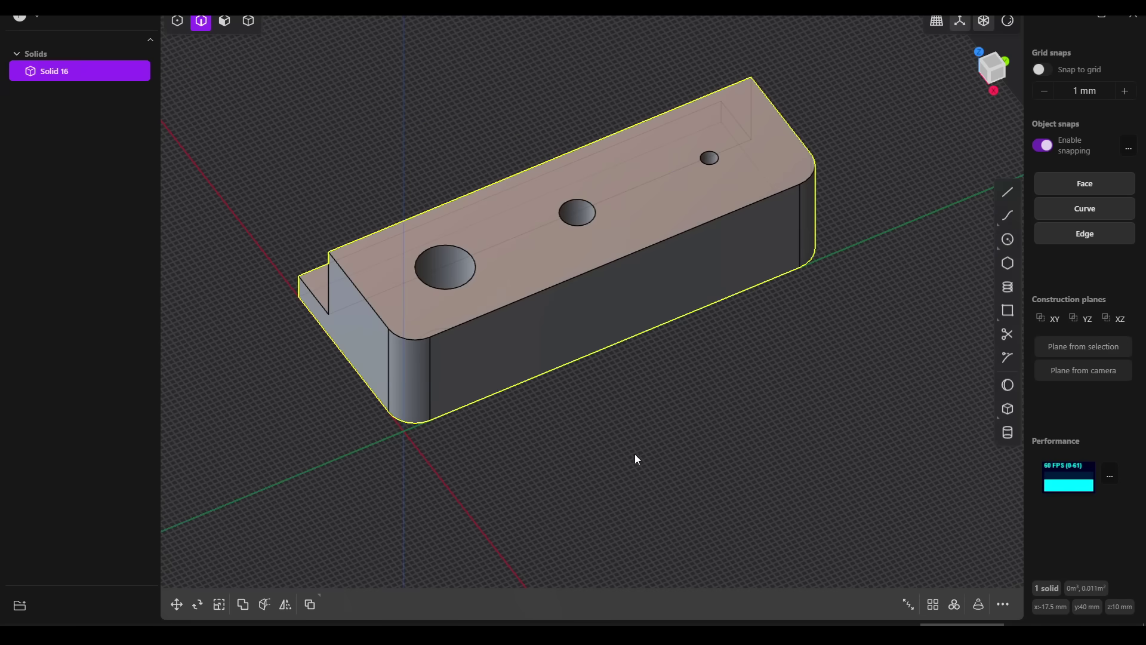
pyautogui.moveTo(635, 459); pyautogui.dragTo(666, 309, button='middle')
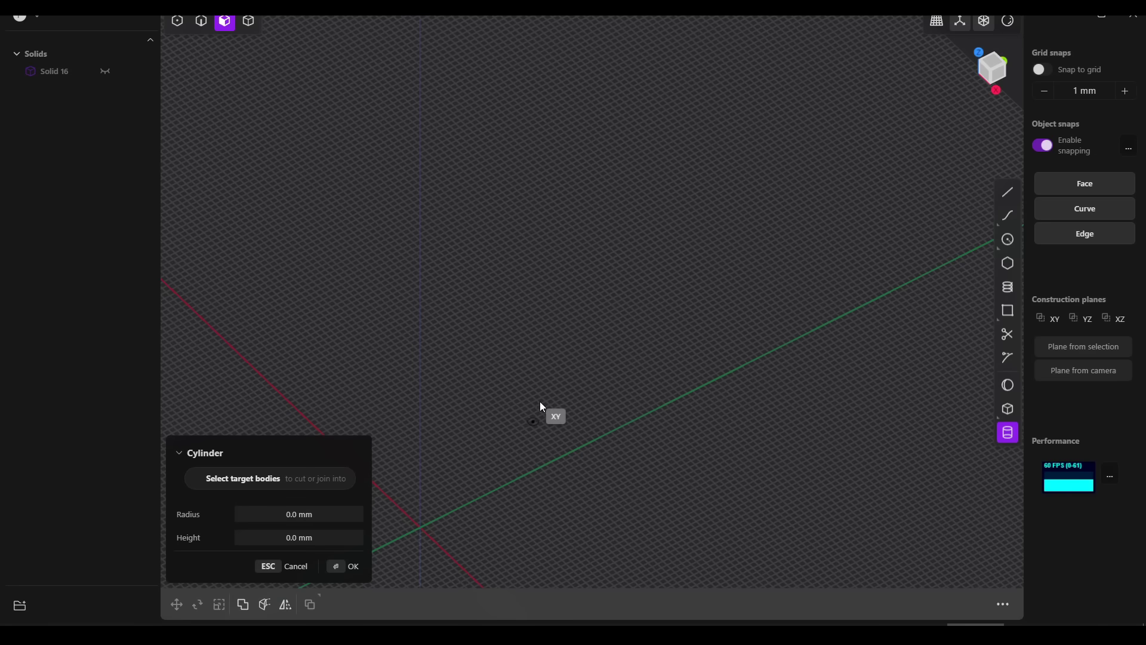
# Place a cylinder on the XY plane with a 20.3 mm radius
pyautogui.click(548, 334)
pyautogui.click(663, 277)
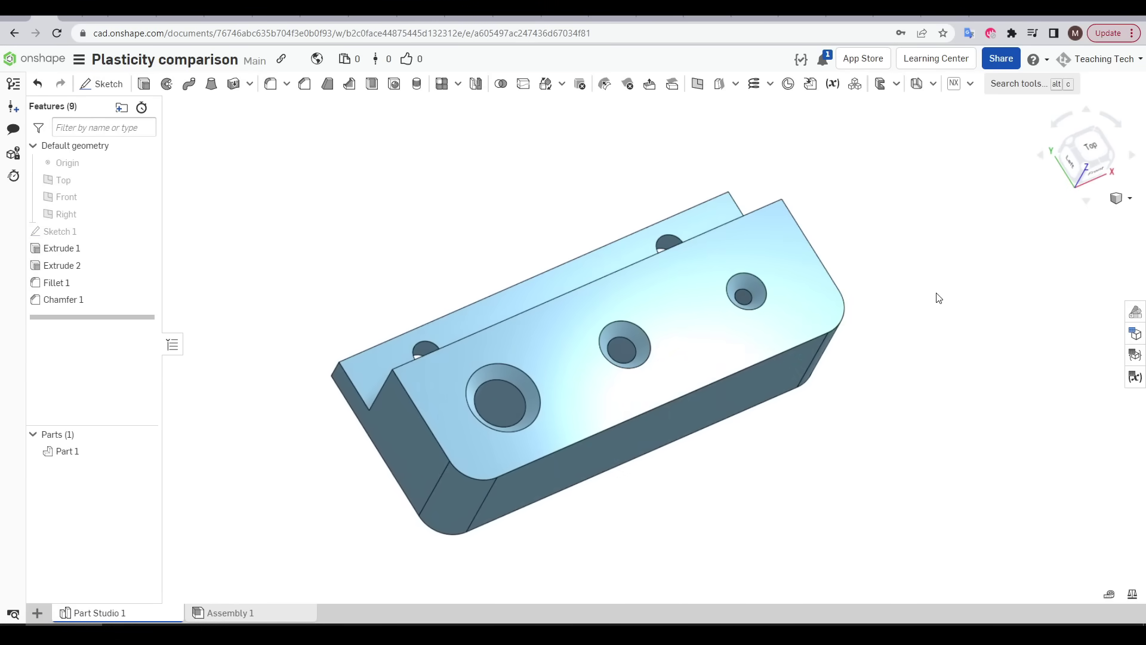
# Change a Sketch 1 hole diameter from Ø5 to Ø6 and rebuild the part
pyautogui.hotkey('shift', '7')
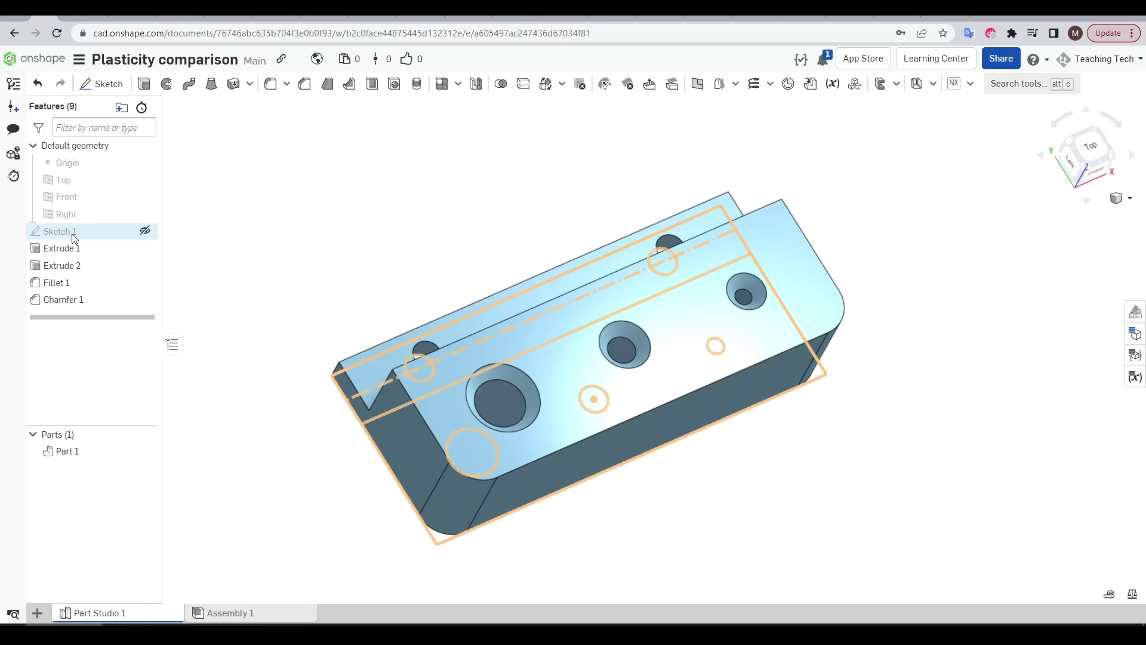
pyautogui.doubleClick(74, 234)
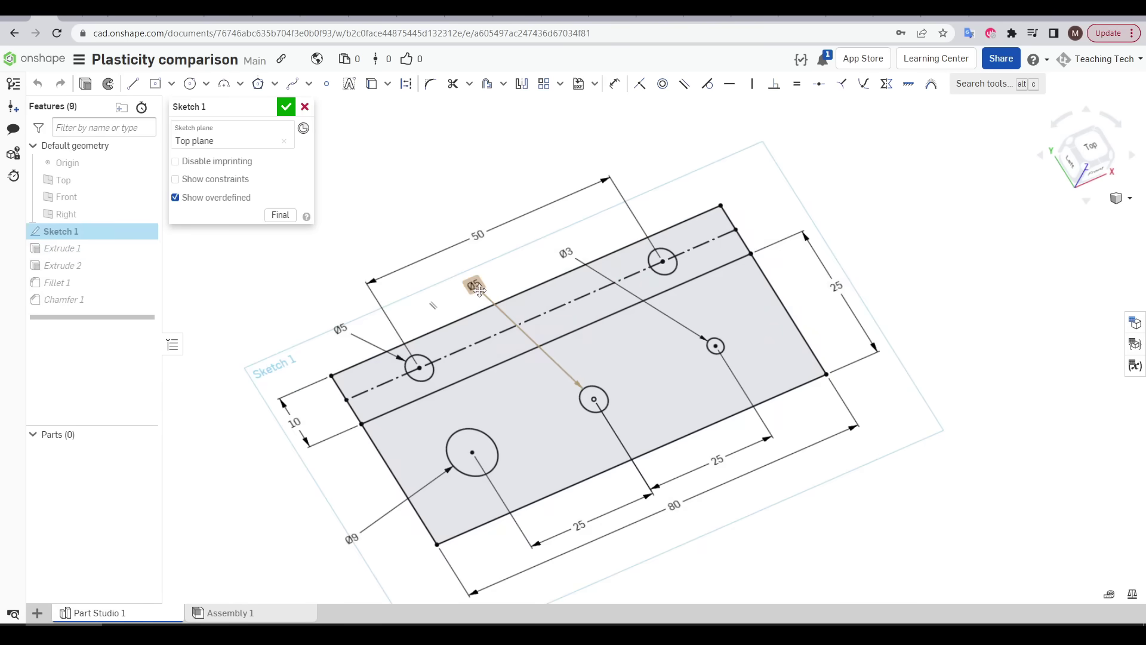
pyautogui.doubleClick(478, 290)
pyautogui.write('6')
pyautogui.press('Return')
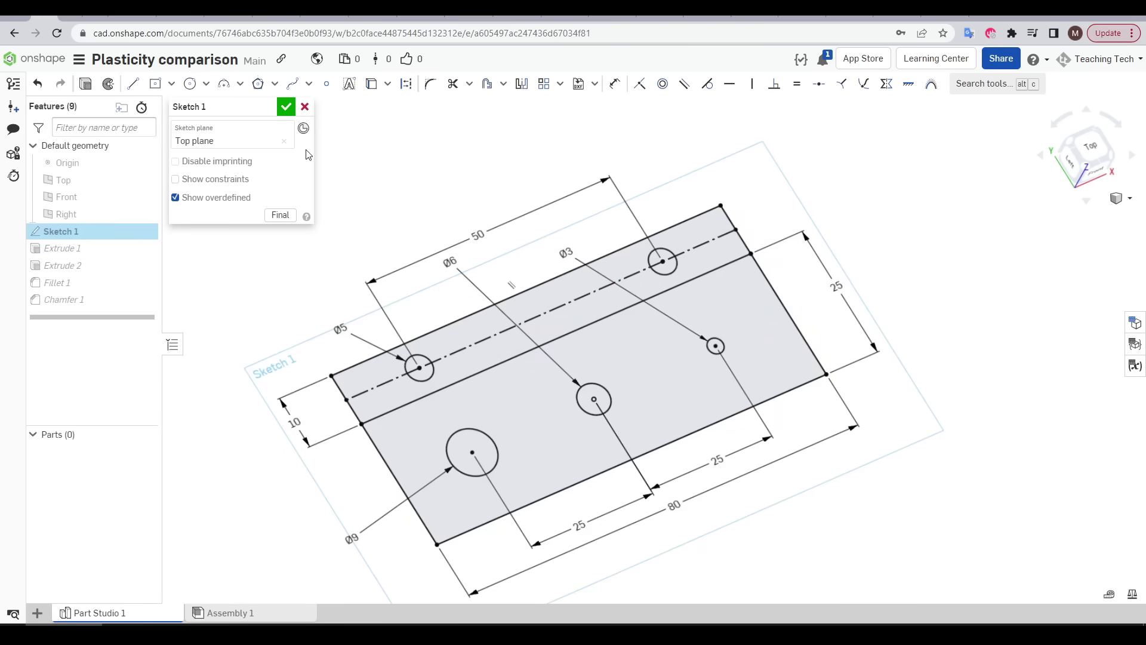
pyautogui.click(284, 109)
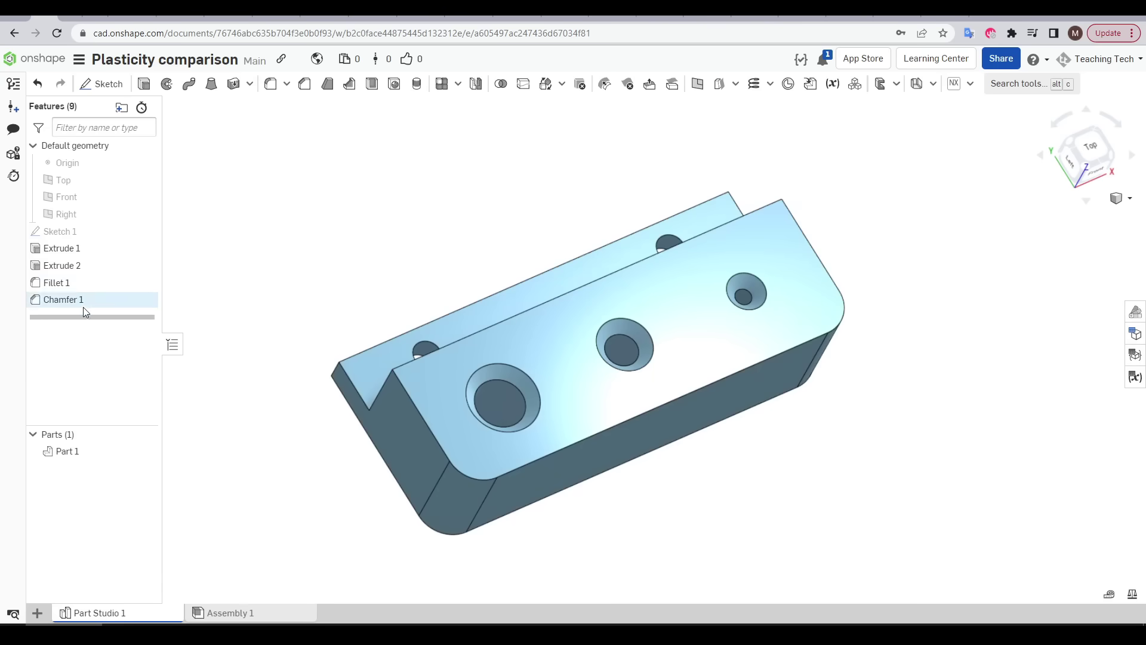
# From the top view, enlarge the middle hole in Sketch 1 from Ø6 to Ø8
pyautogui.moveTo(777, 495); pyautogui.dragTo(273, 404, button='right')
pyautogui.doubleClick(90, 231)
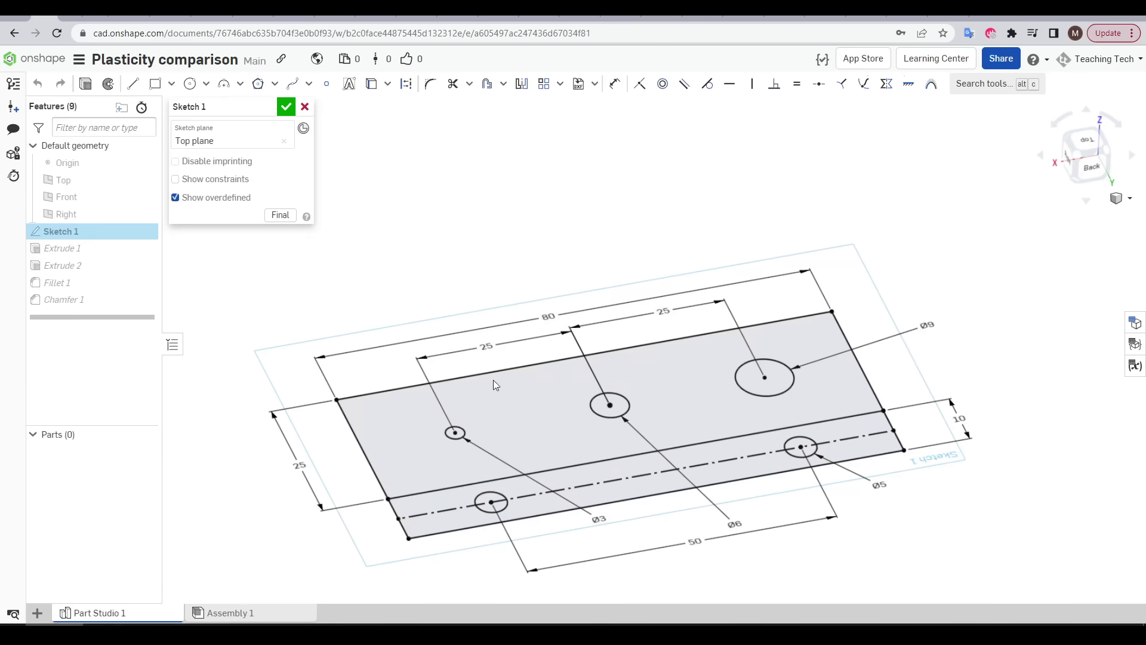
pyautogui.press('n')
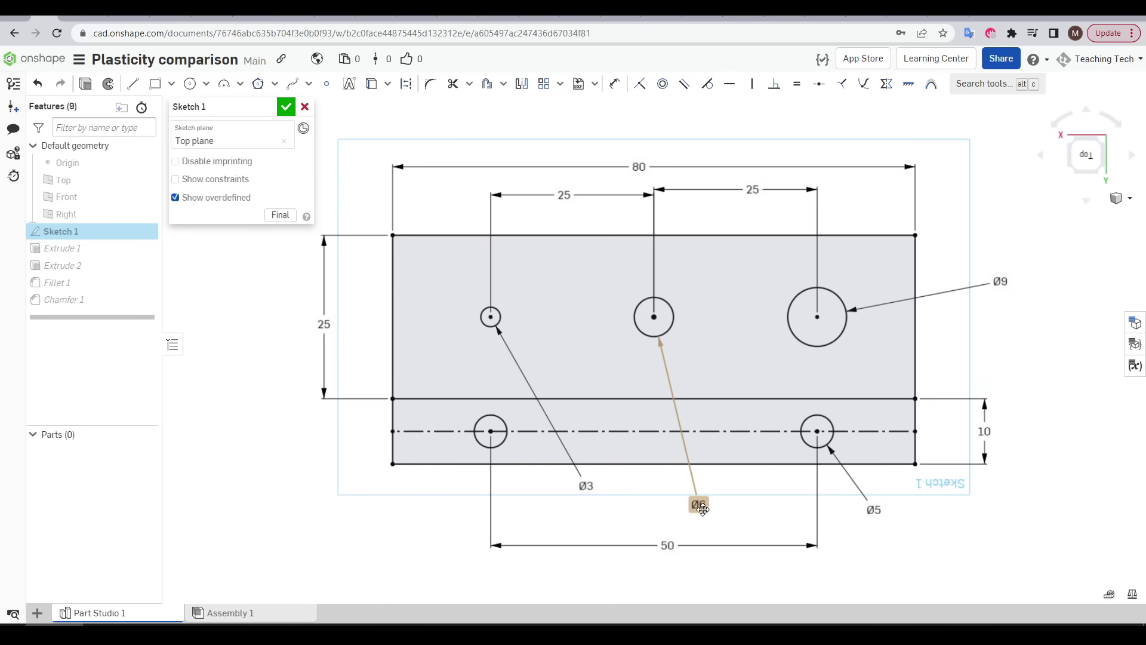
pyautogui.doubleClick(702, 507)
pyautogui.write('8')
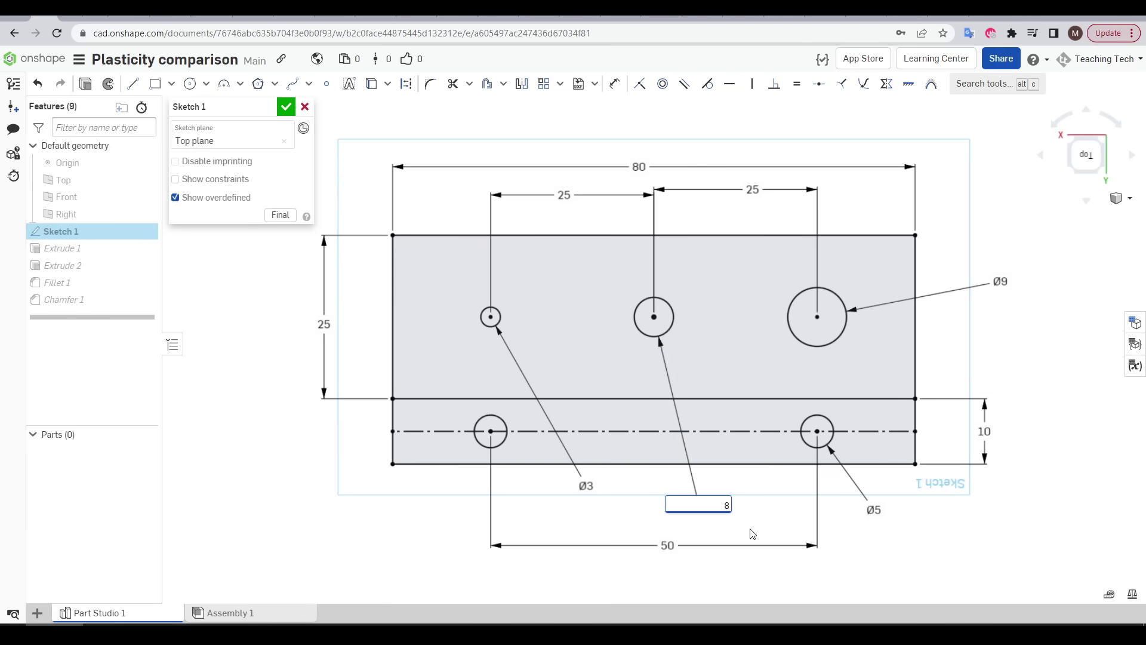
pyautogui.press('Return')
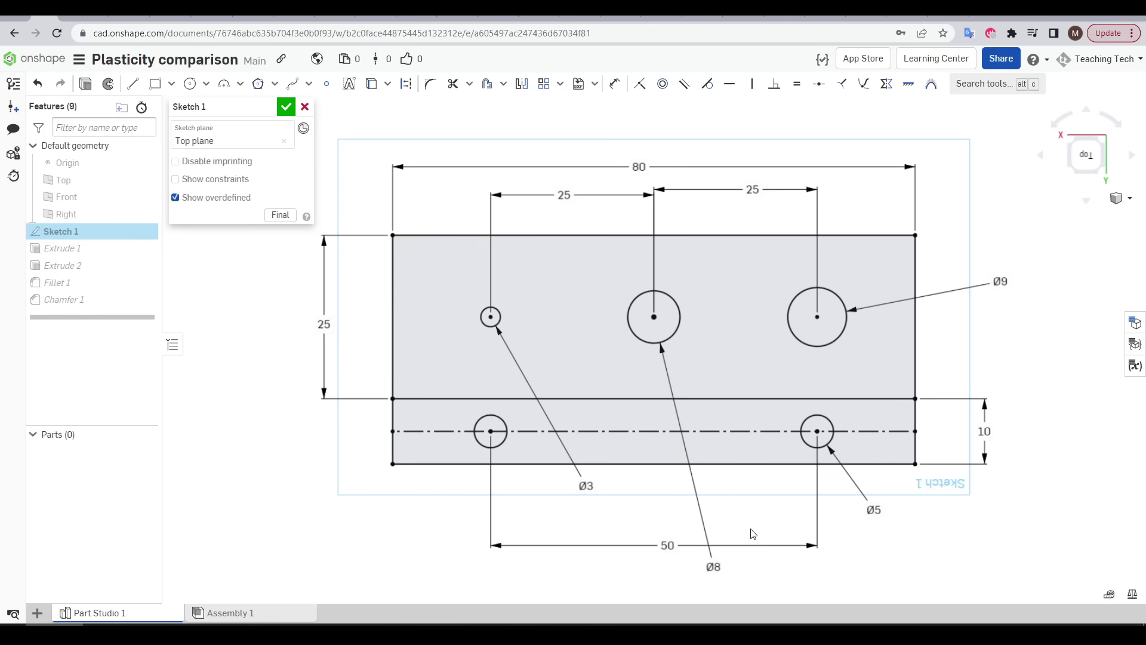
pyautogui.click(286, 108)
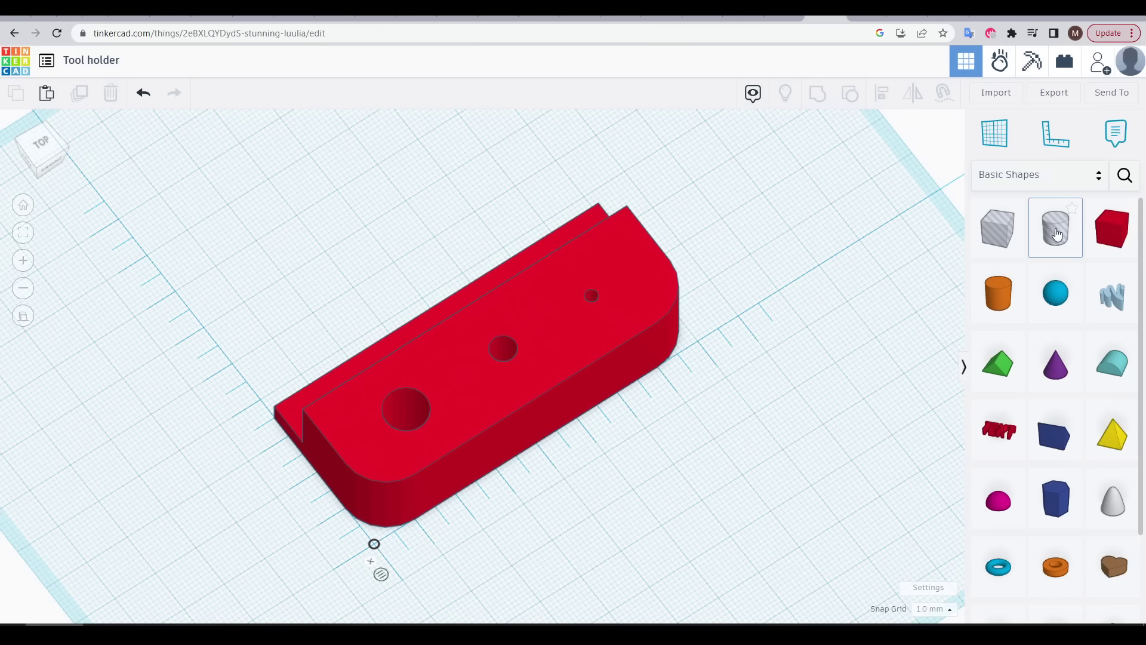
# Place a new hole cylinder, size it to 8×8 mm and position it over the middle hole
pyautogui.moveTo(1055, 231); pyautogui.dragTo(603, 496)
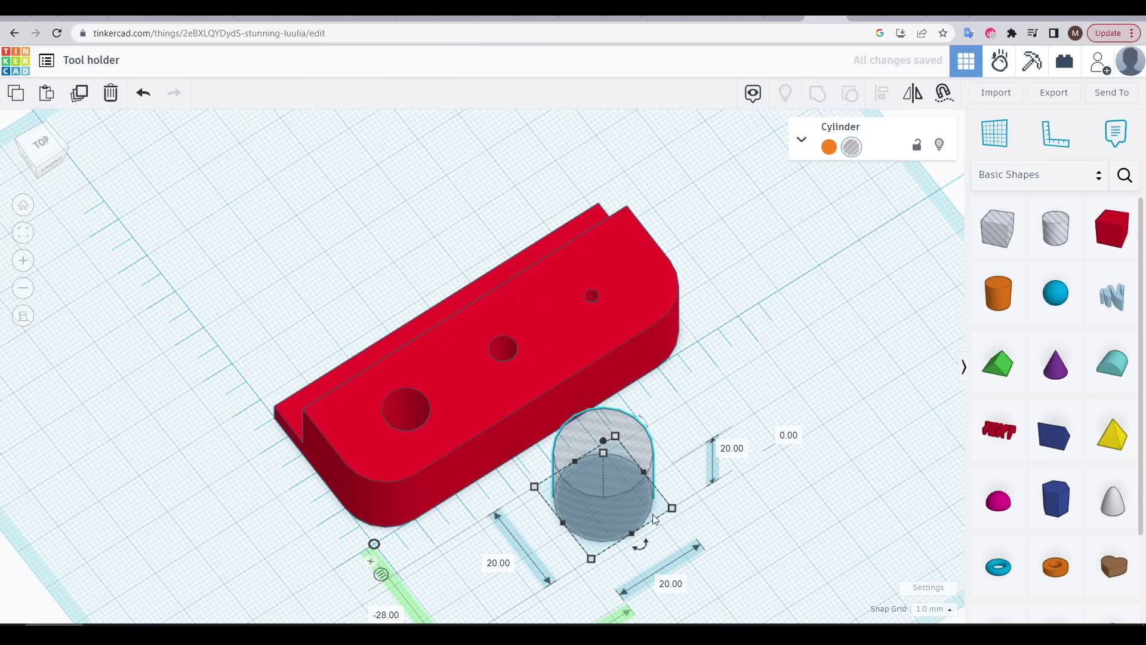
pyautogui.moveTo(672, 508); pyautogui.dragTo(508, 407)
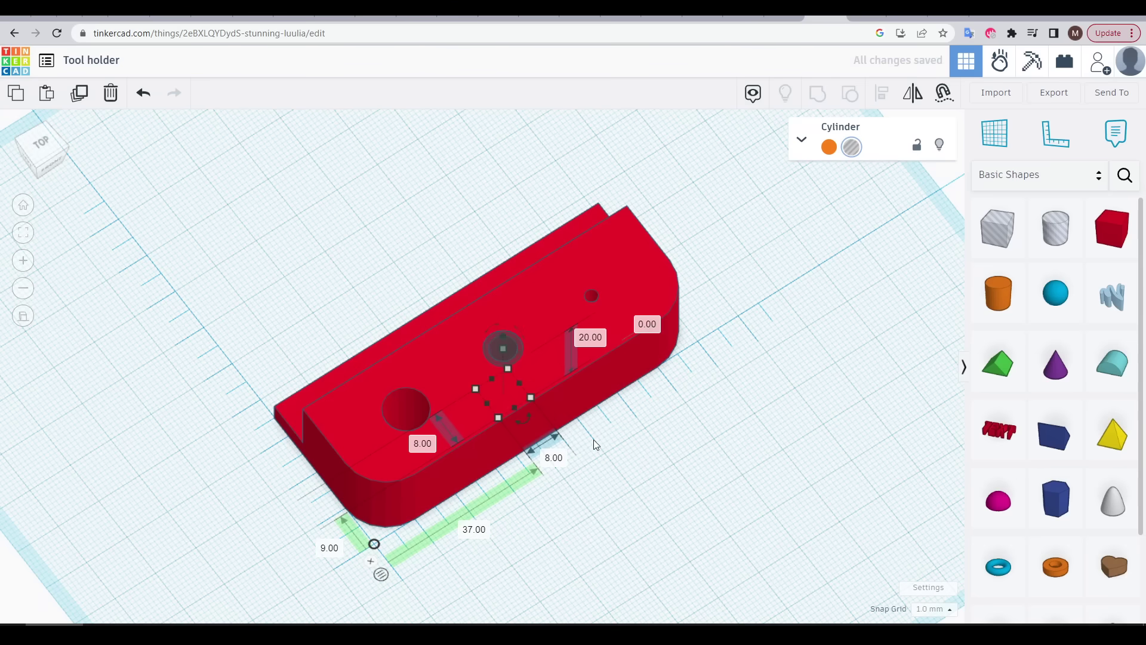
pyautogui.click(636, 447)
pyautogui.moveTo(560, 382); pyautogui.dragTo(431, 315, button='right')
# Group the holder with the new hole cylinder, then split them apart again
pyautogui.moveTo(431, 314); pyautogui.dragTo(750, 471)
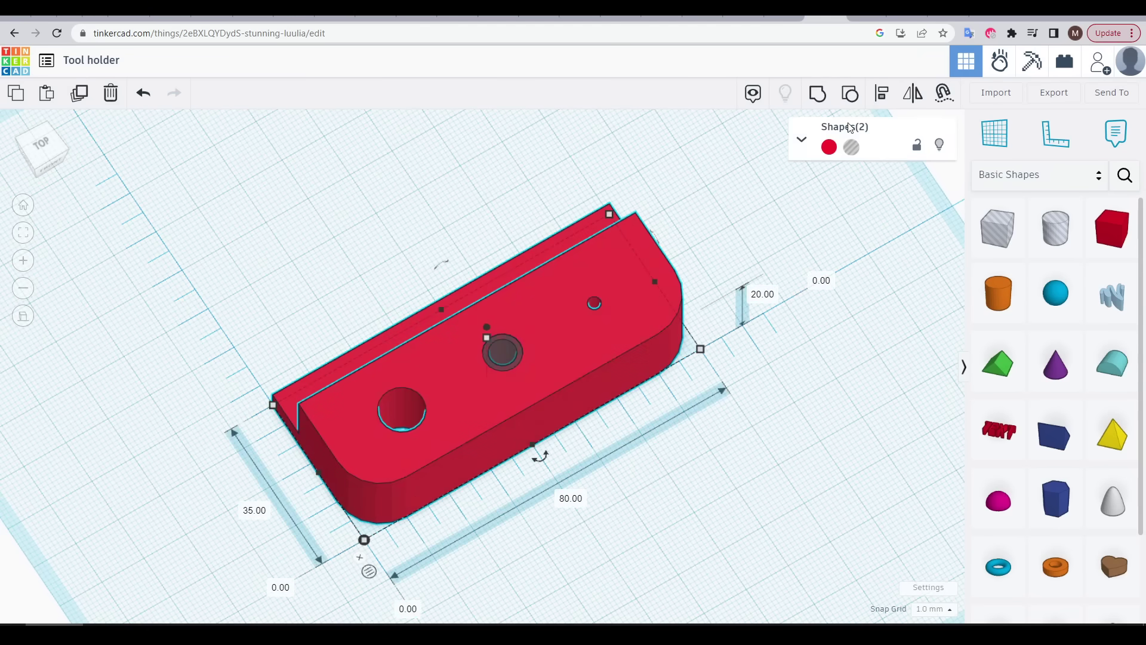
pyautogui.hotkey('ctrl', 'g')
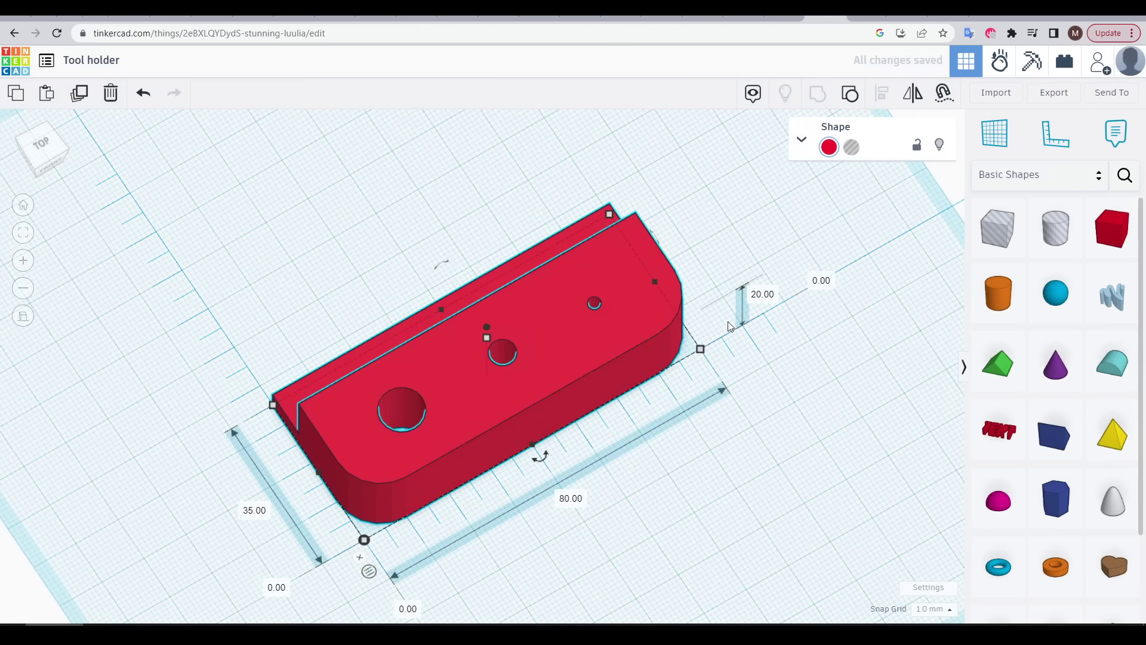
pyautogui.click(851, 94)
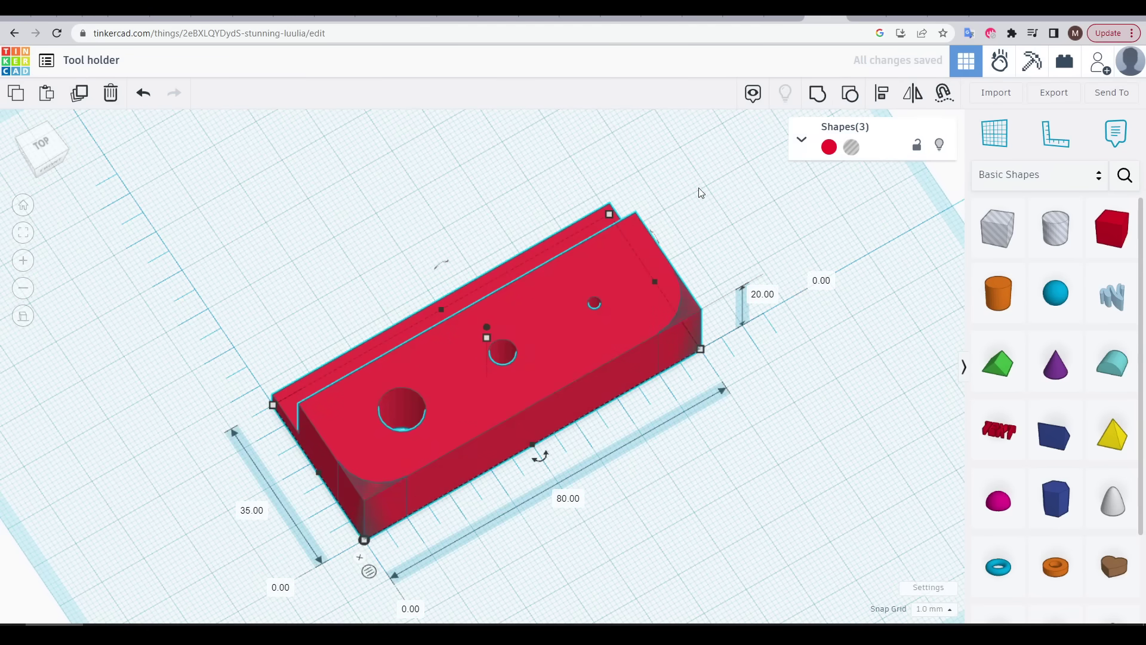
pyautogui.click(681, 187)
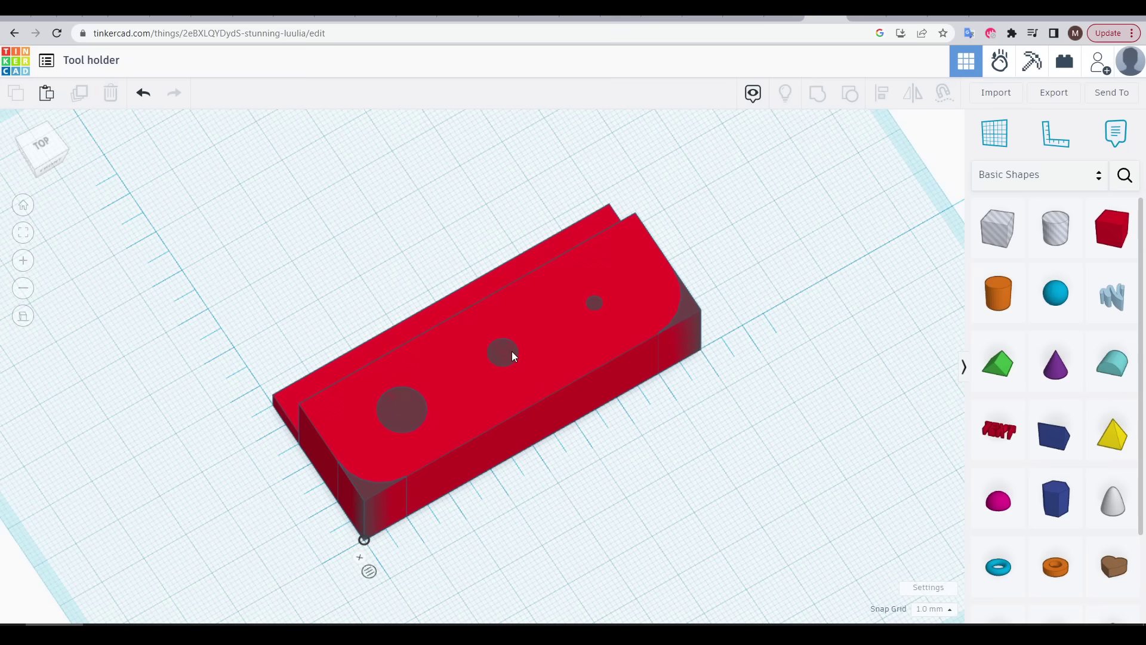
# Change the middle hole cylinder's dimension to 6.00 and select every holder shape from above
pyautogui.click(511, 356)
pyautogui.click(546, 457)
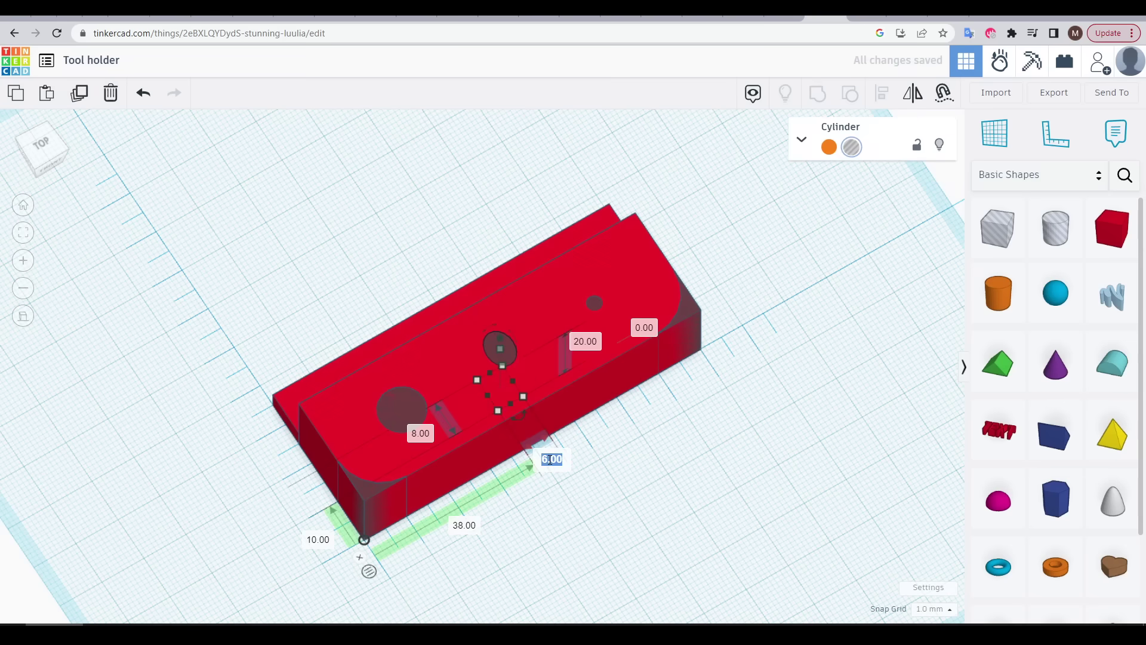
pyautogui.press('Return')
pyautogui.click(670, 528)
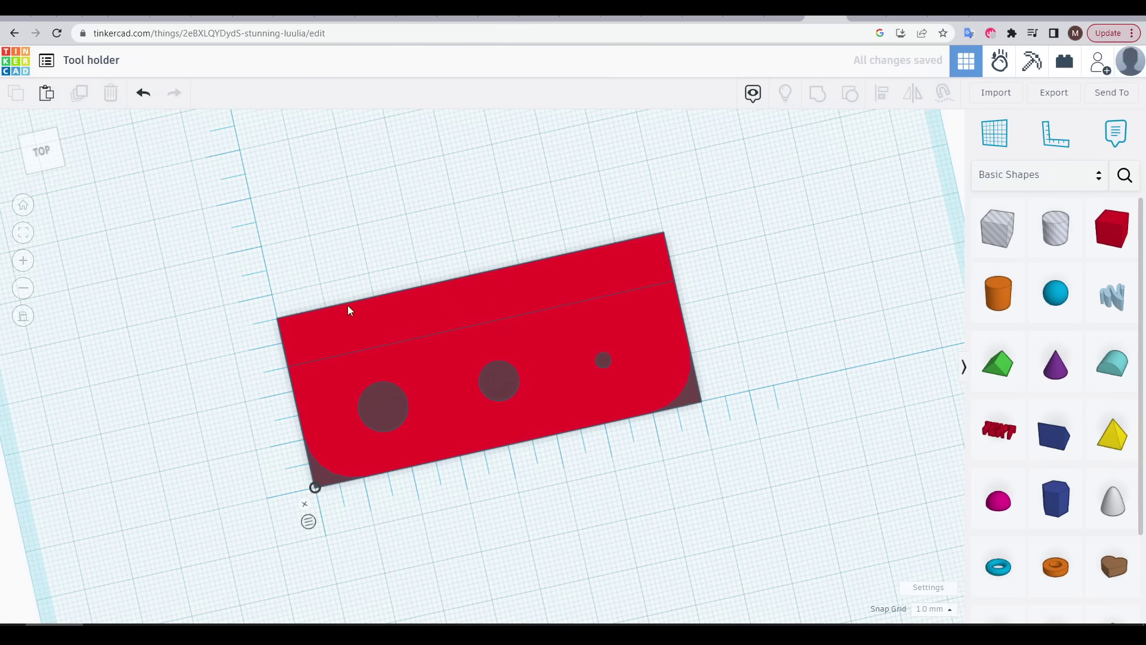
pyautogui.moveTo(236, 218); pyautogui.dragTo(806, 548)
# Group the Tinkercad shapes, then draw a 4 mm radius circle on Plasticity's middle hole
pyautogui.click(850, 94)
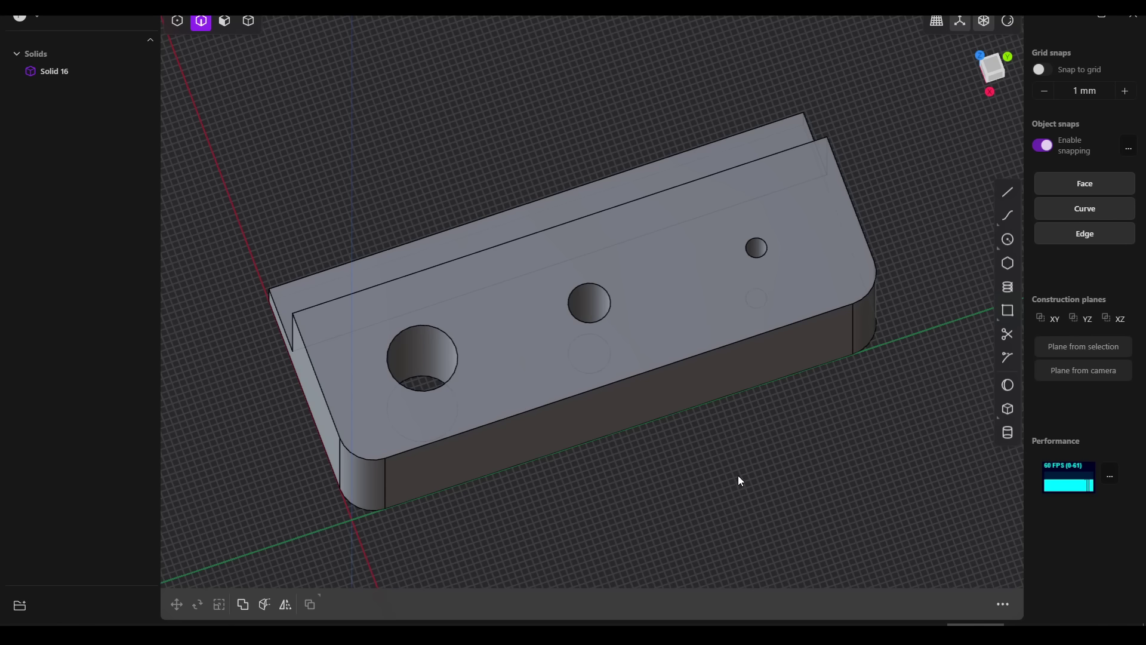
pyautogui.click(1008, 239)
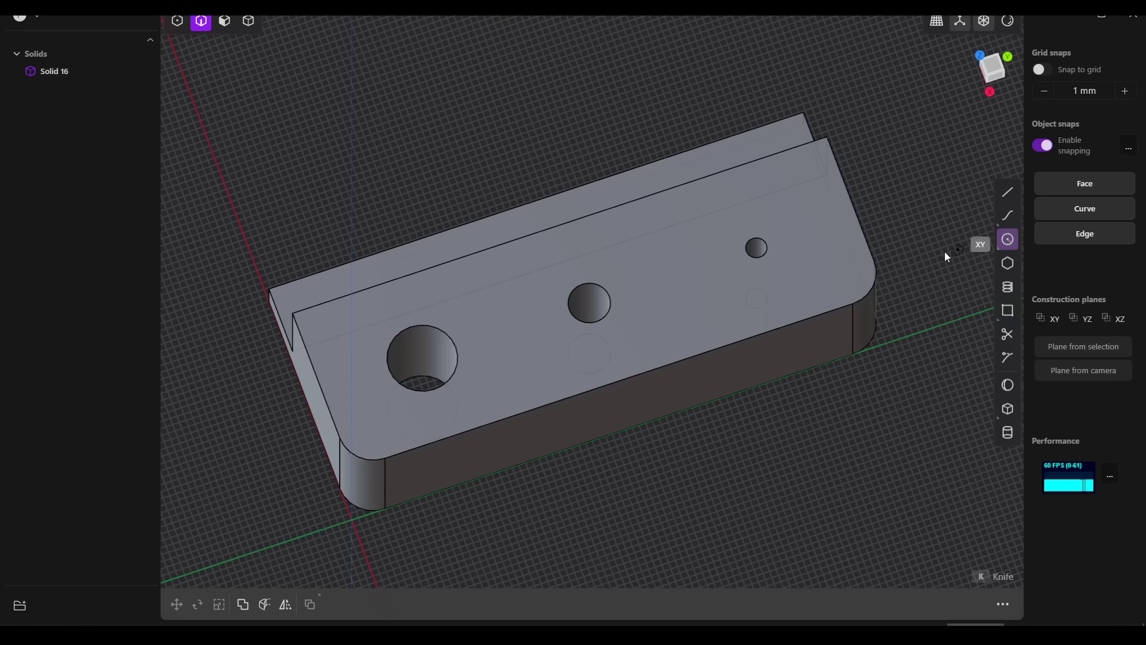
pyautogui.click(994, 71)
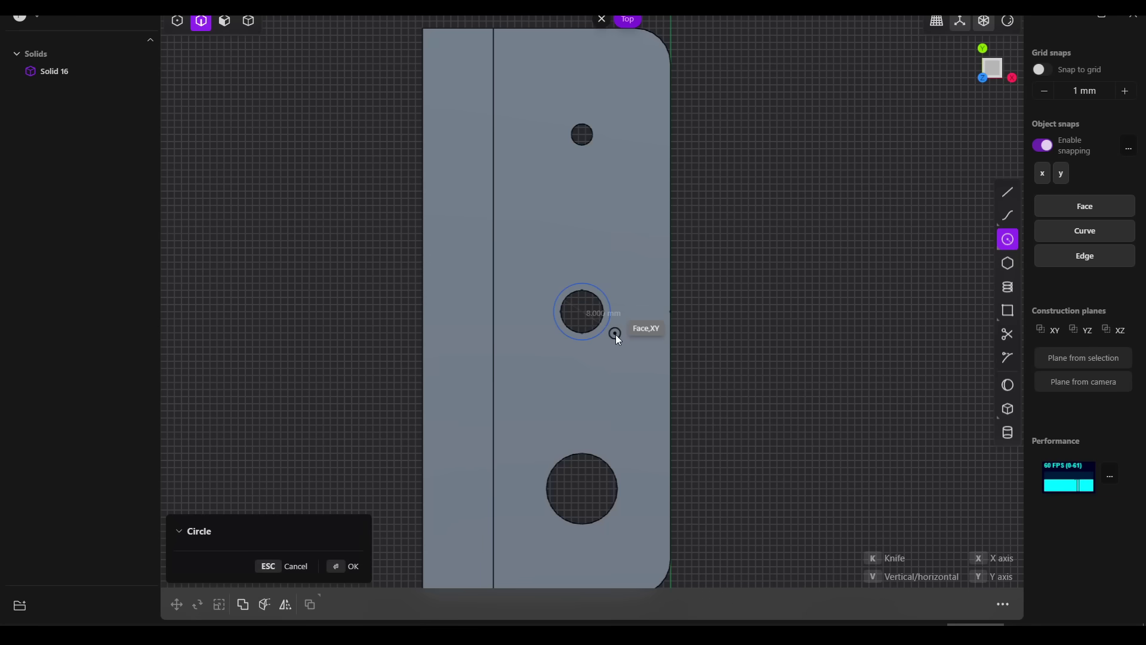
pyautogui.click(615, 333)
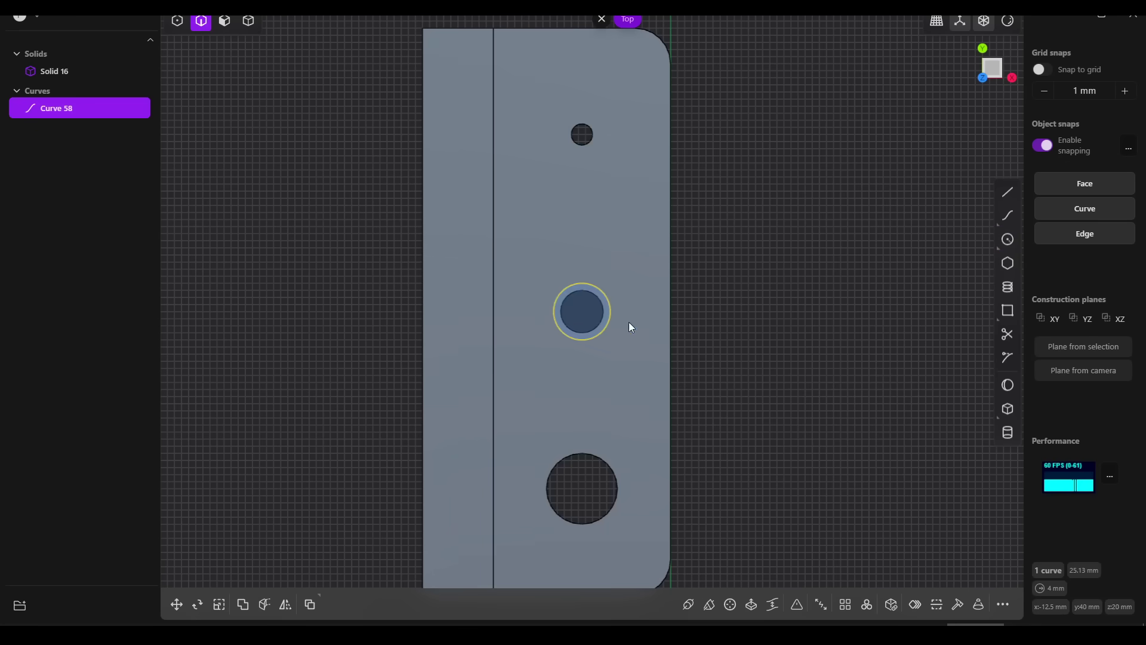
# Extrude the circle down through the block as a cut, then select the hole's rim edge
pyautogui.press('e')
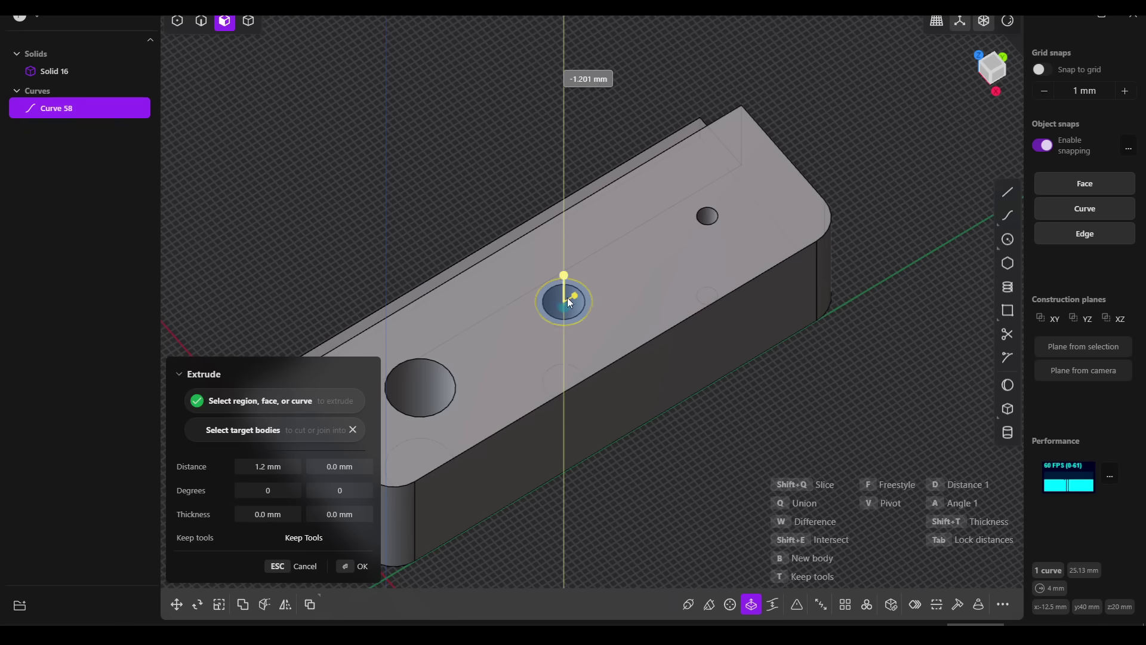
pyautogui.moveTo(567, 297); pyautogui.dragTo(590, 456)
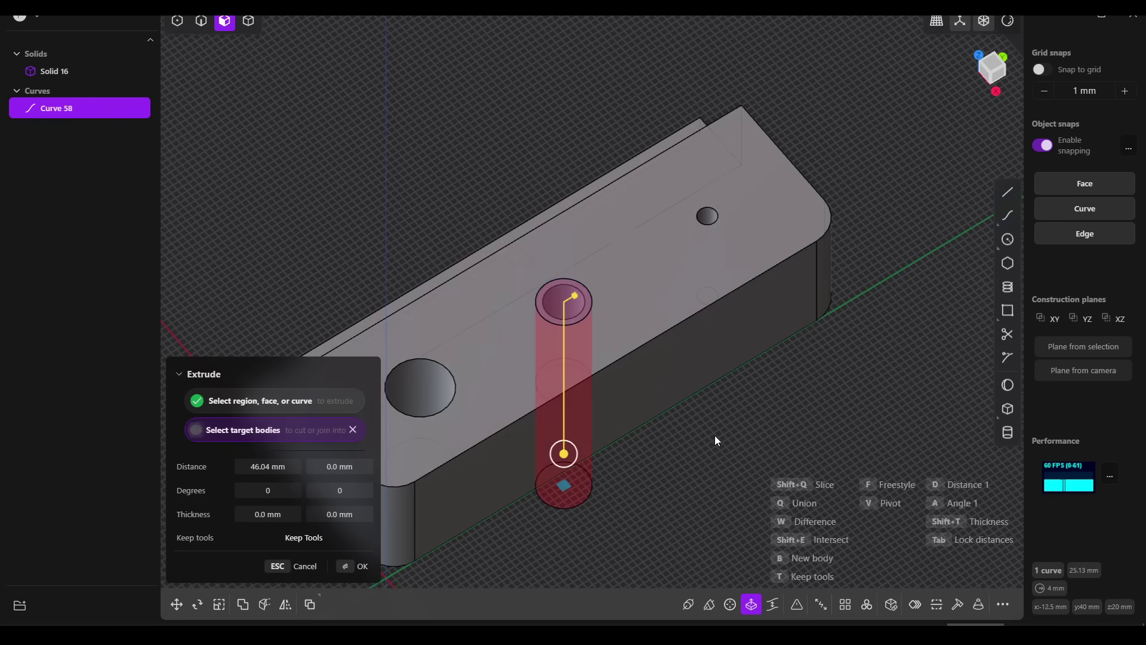
pyautogui.press('Return')
pyautogui.press('Escape')
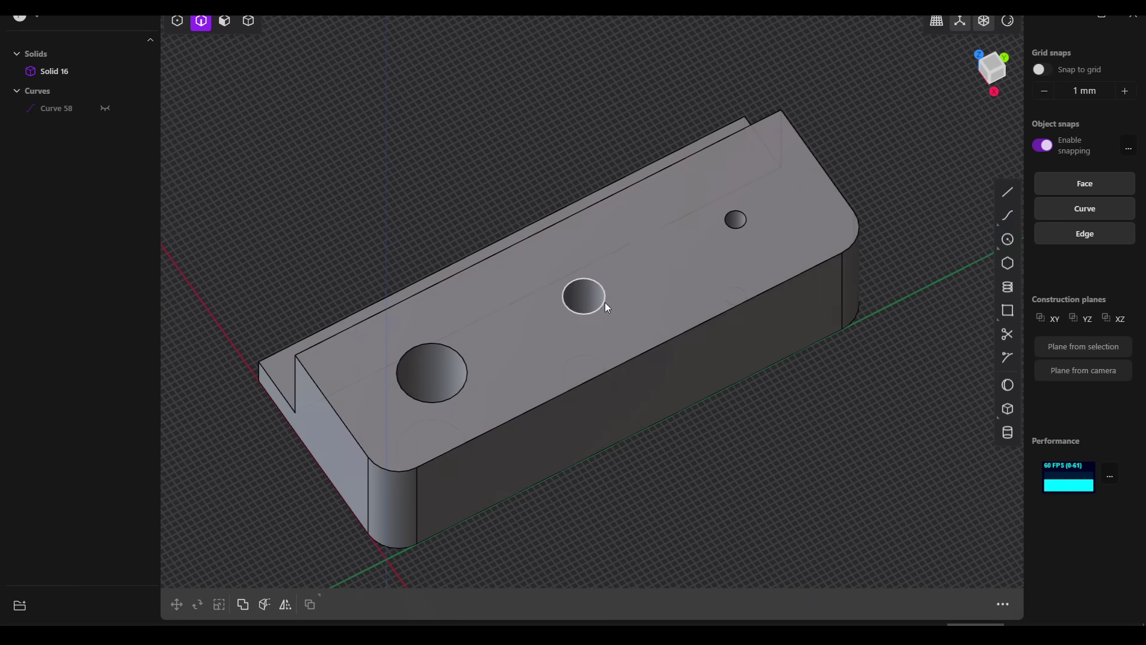
pyautogui.click(600, 302)
# Offset the middle hole's wall face outward by 1 mm
pyautogui.press('f')
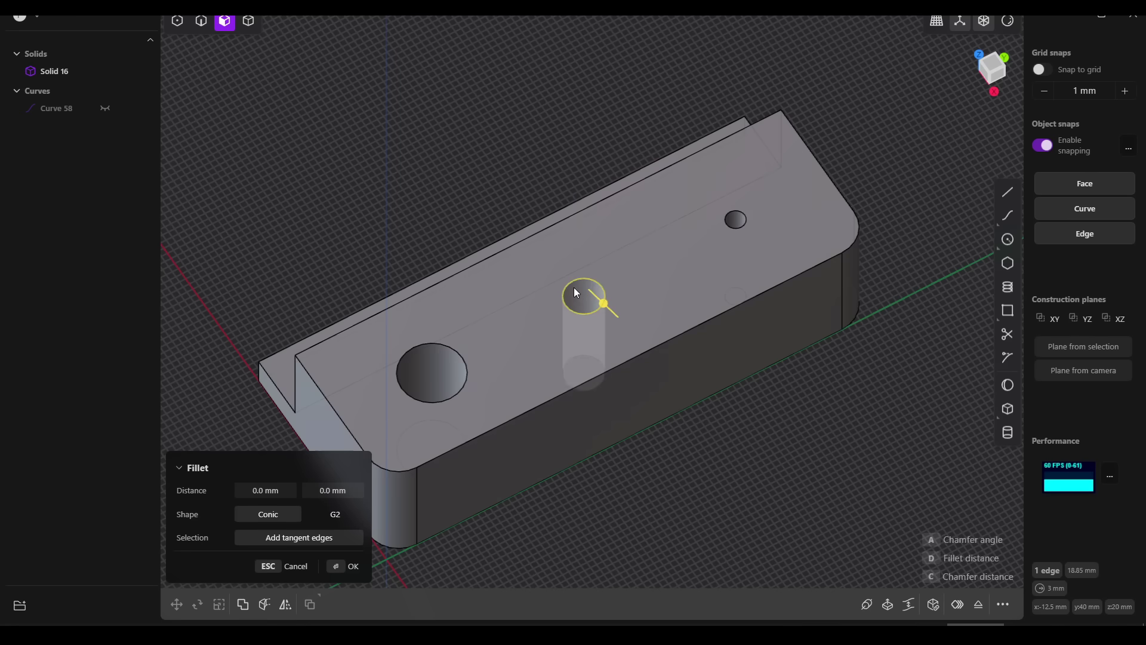
pyautogui.click(593, 317)
pyautogui.press('f')
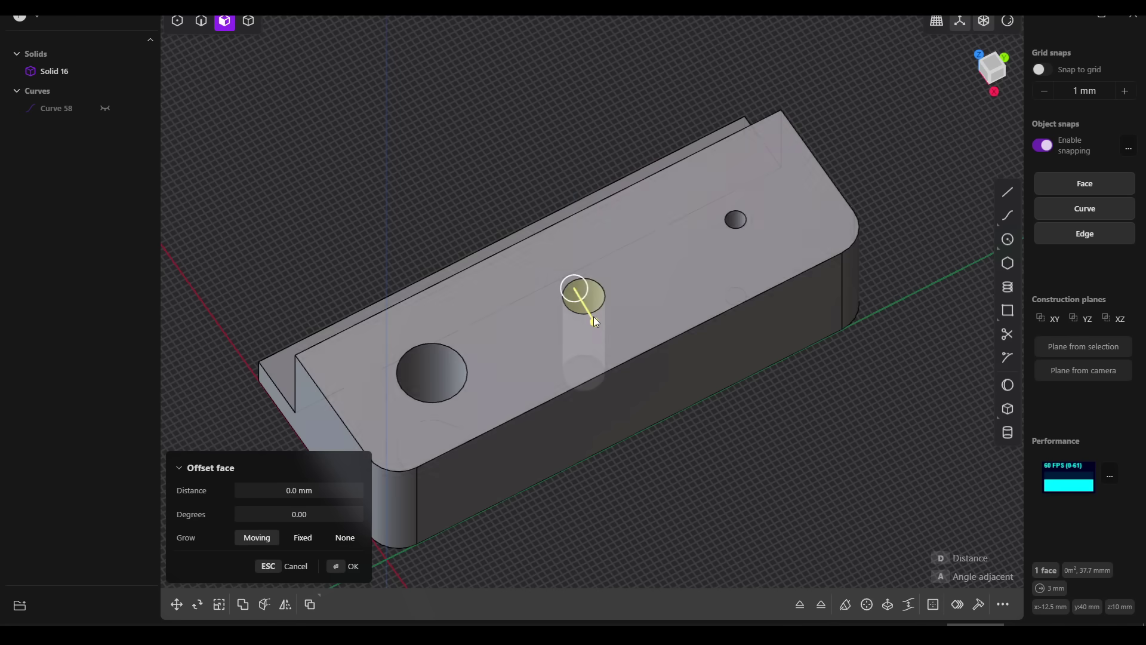
pyautogui.moveTo(594, 317); pyautogui.dragTo(591, 320)
pyautogui.click(309, 487)
pyautogui.write('1')
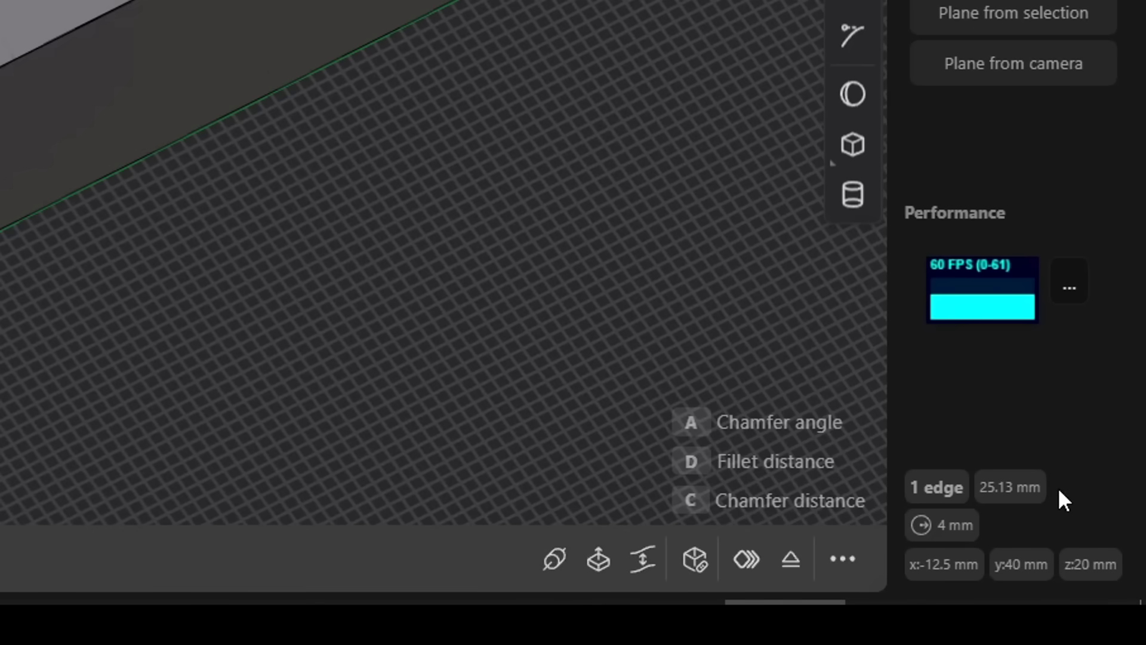
pyautogui.press('Return')
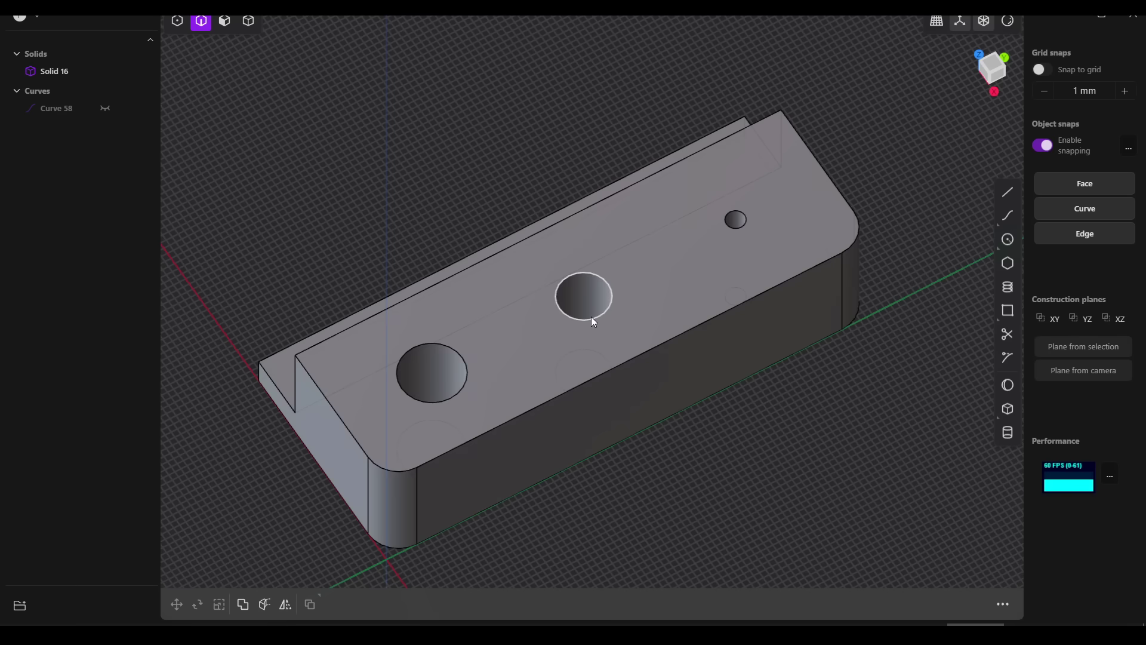
# Select the large and middle hole rims and check their spacing with a temporary 25 mm line
pyautogui.click(469, 360)
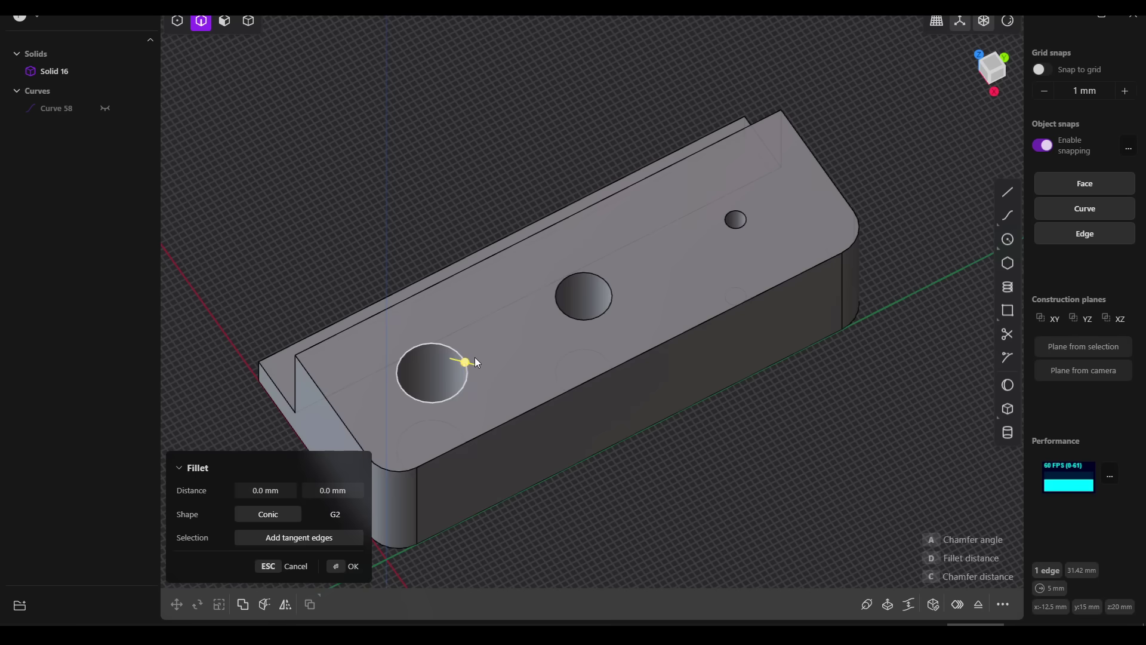
pyautogui.click(573, 317)
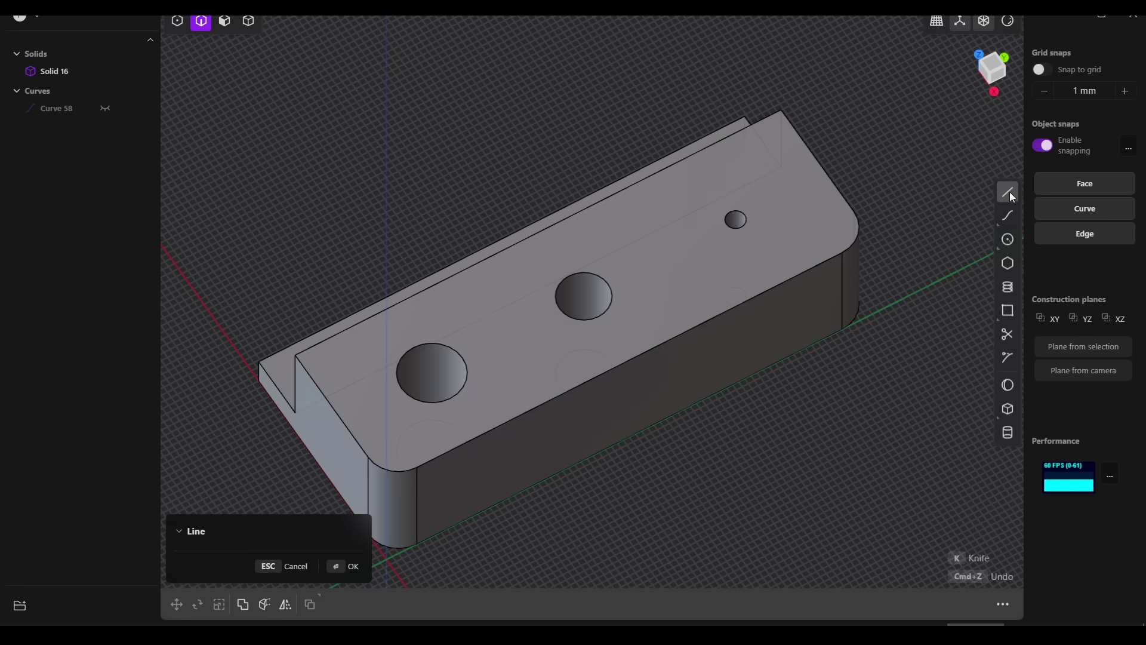
pyautogui.click(586, 296)
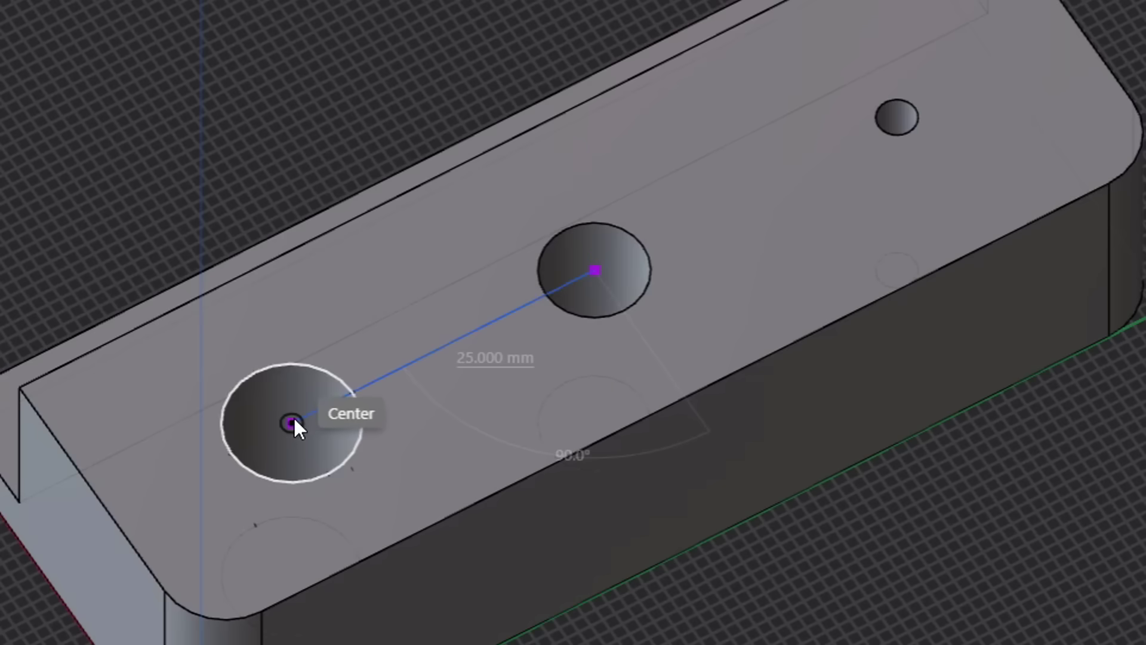
pyautogui.press('Tab')
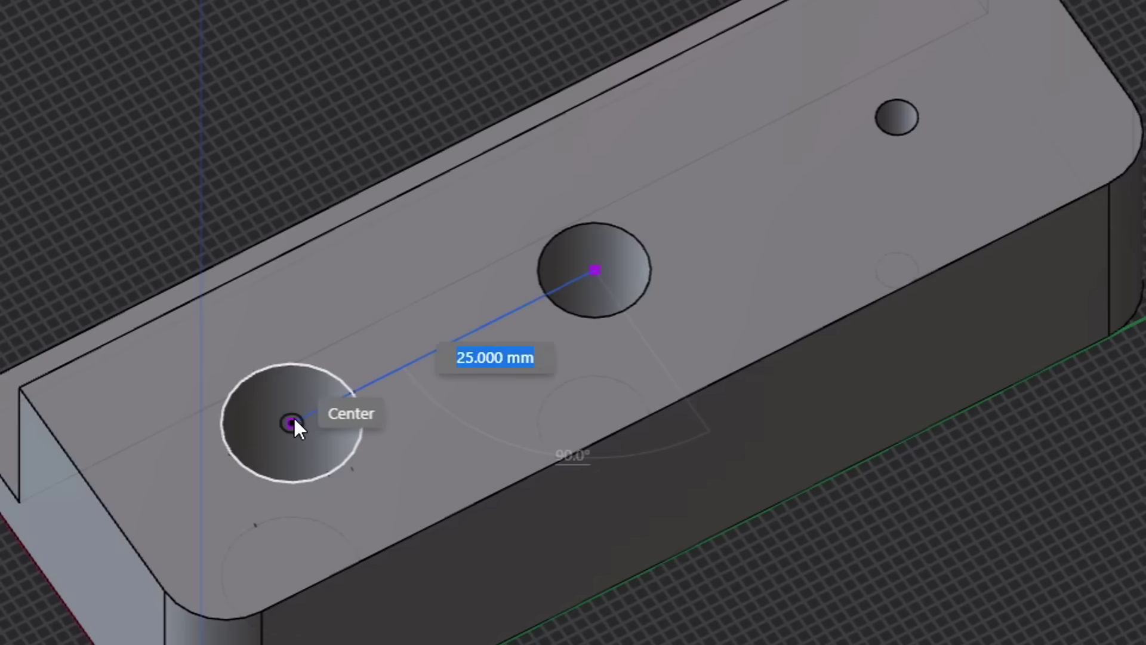
pyautogui.press('Escape')
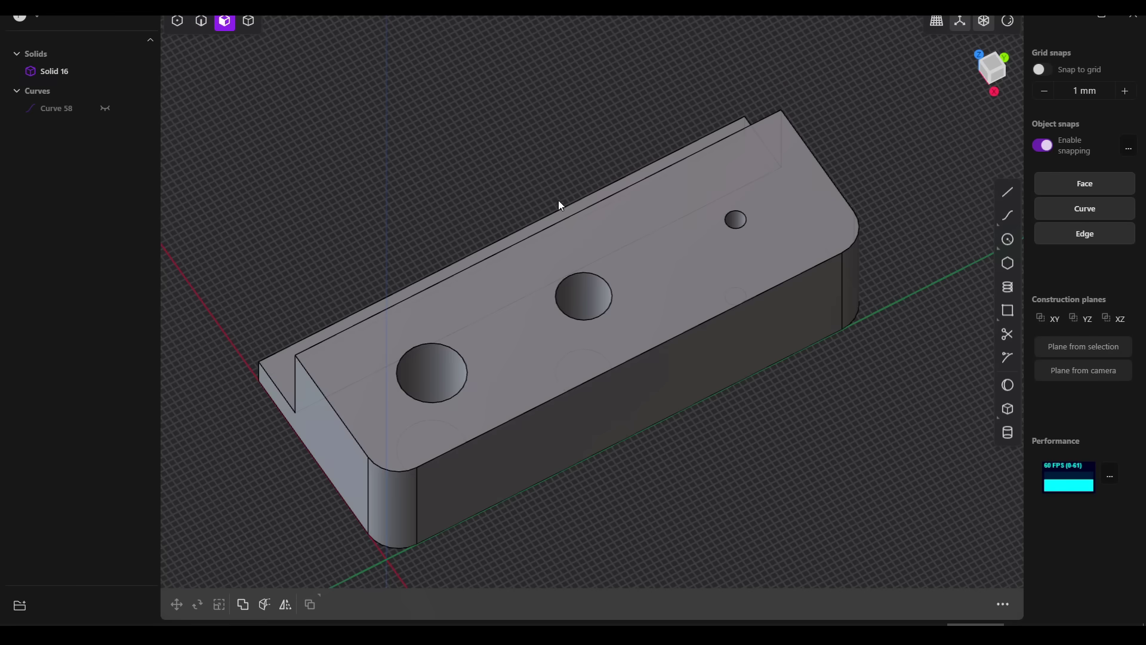
# Move the middle hole face 1.5 mm along Y
pyautogui.click(596, 299)
pyautogui.press('o')
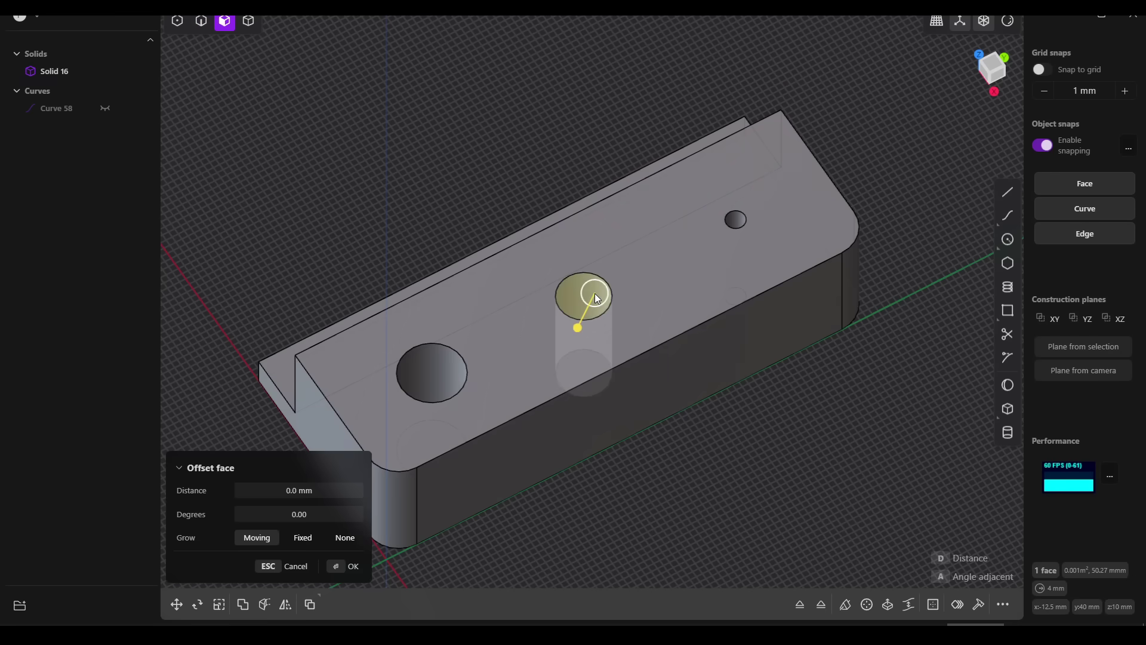
pyautogui.press('g')
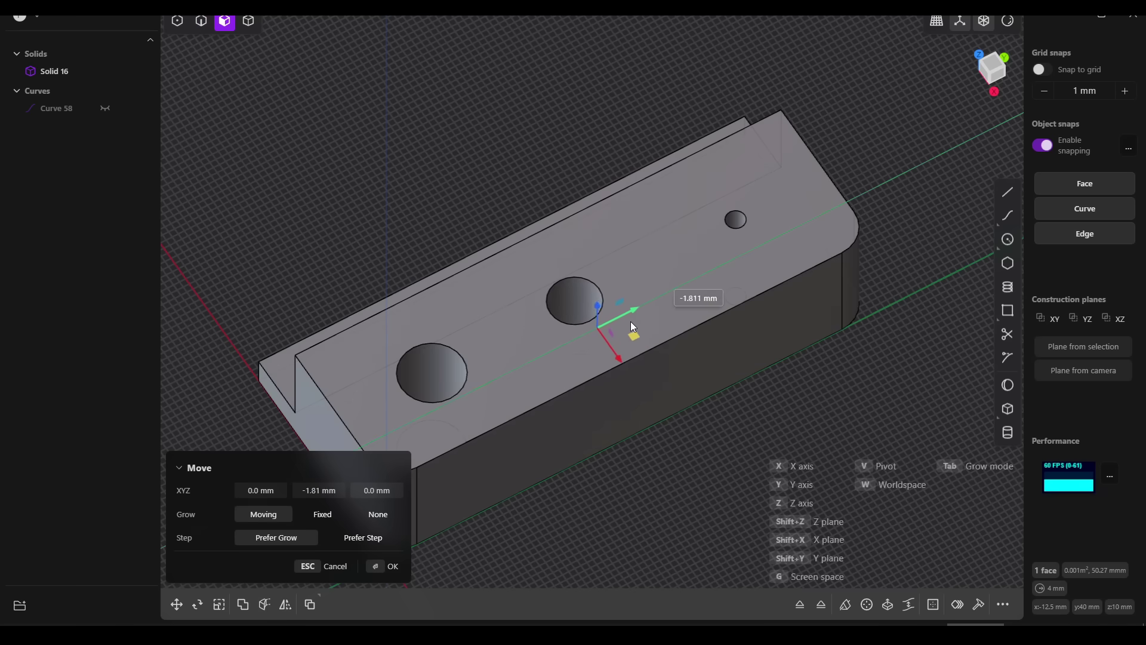
pyautogui.click(313, 490)
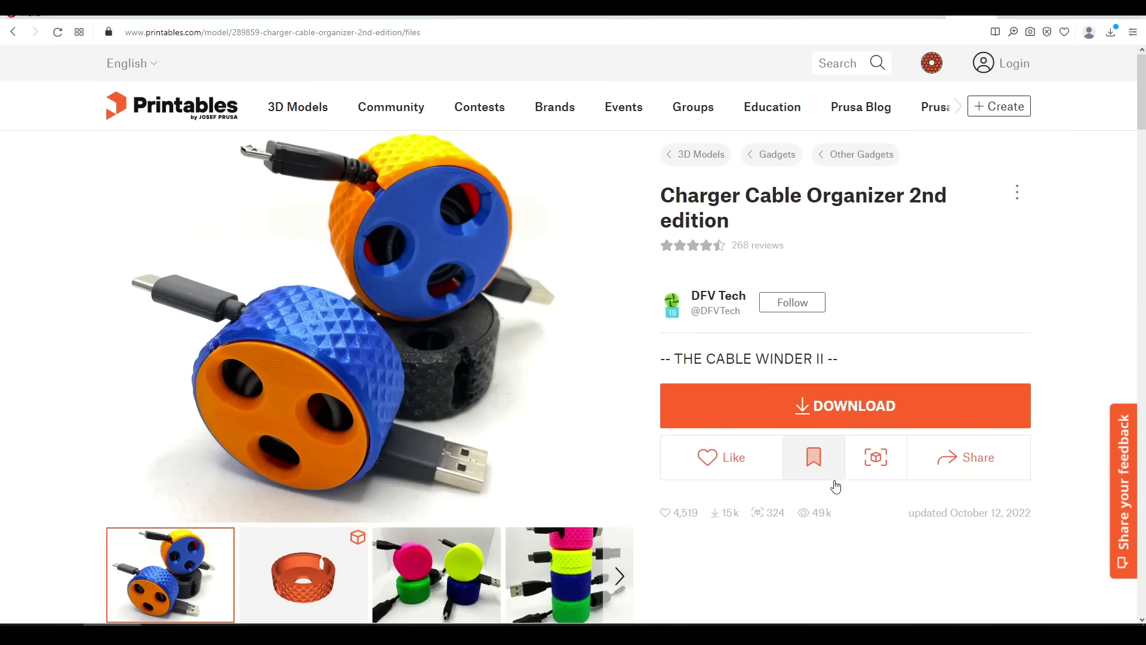
# Scroll down the Charger Cable Organizer page to its Model files list
pyautogui.scroll(-10, 832, 486)
pyautogui.scroll(-12, 720, 421)
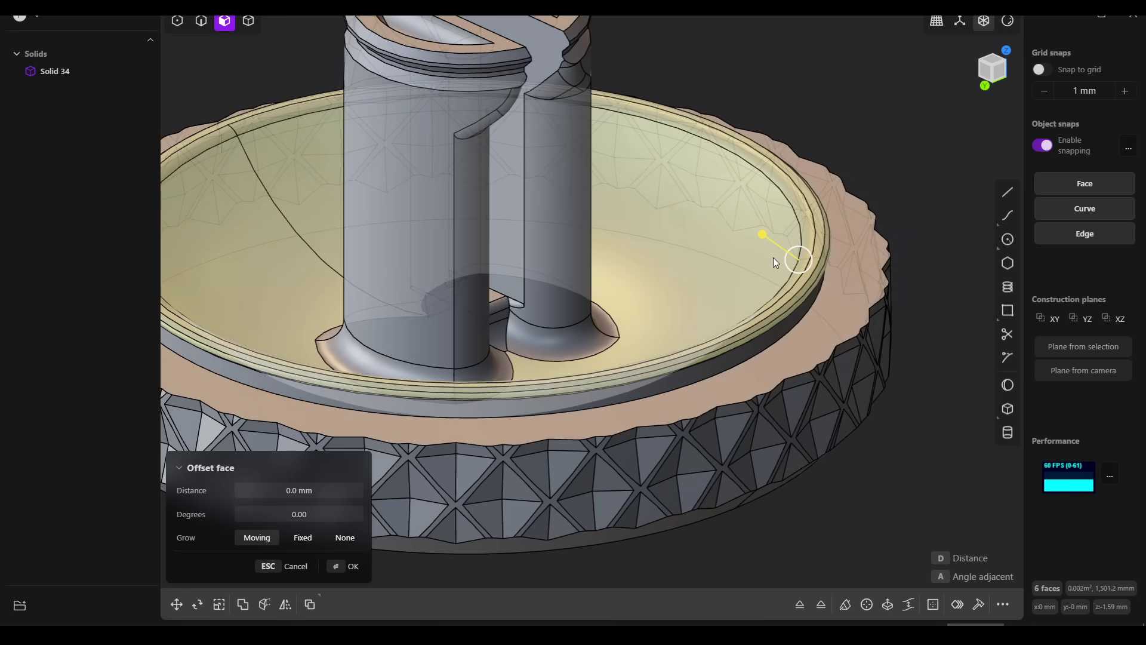
# Switch from Offset face to Move and lift the inner faces about 0.66 mm in Z
pyautogui.press('g')
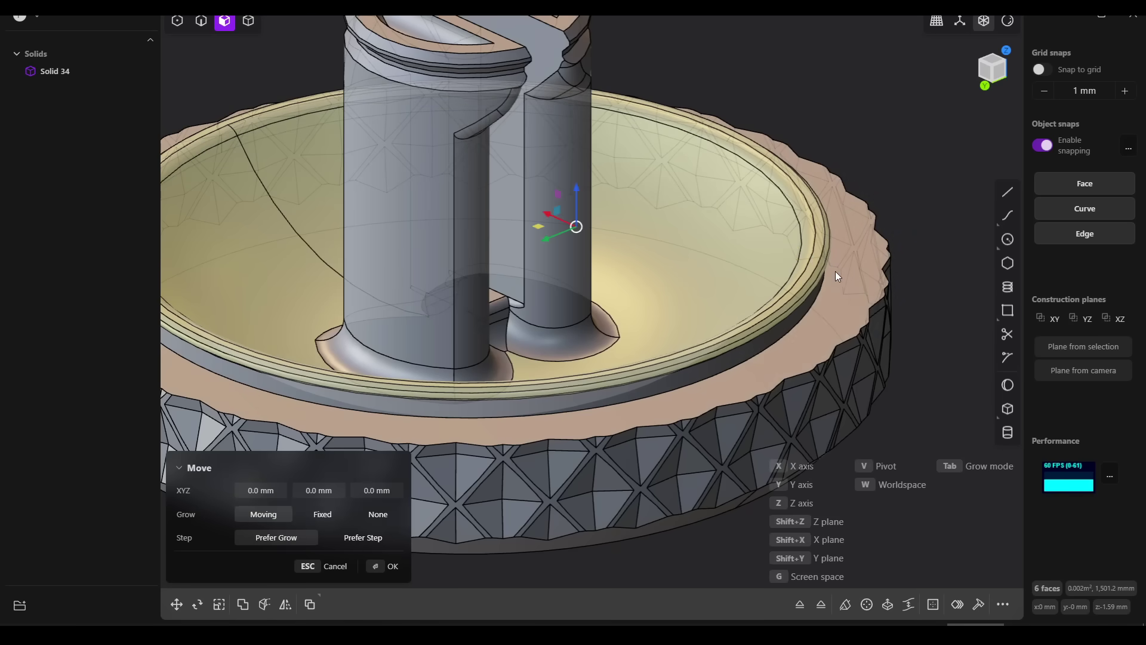
pyautogui.moveTo(577, 191); pyautogui.dragTo(584, 178)
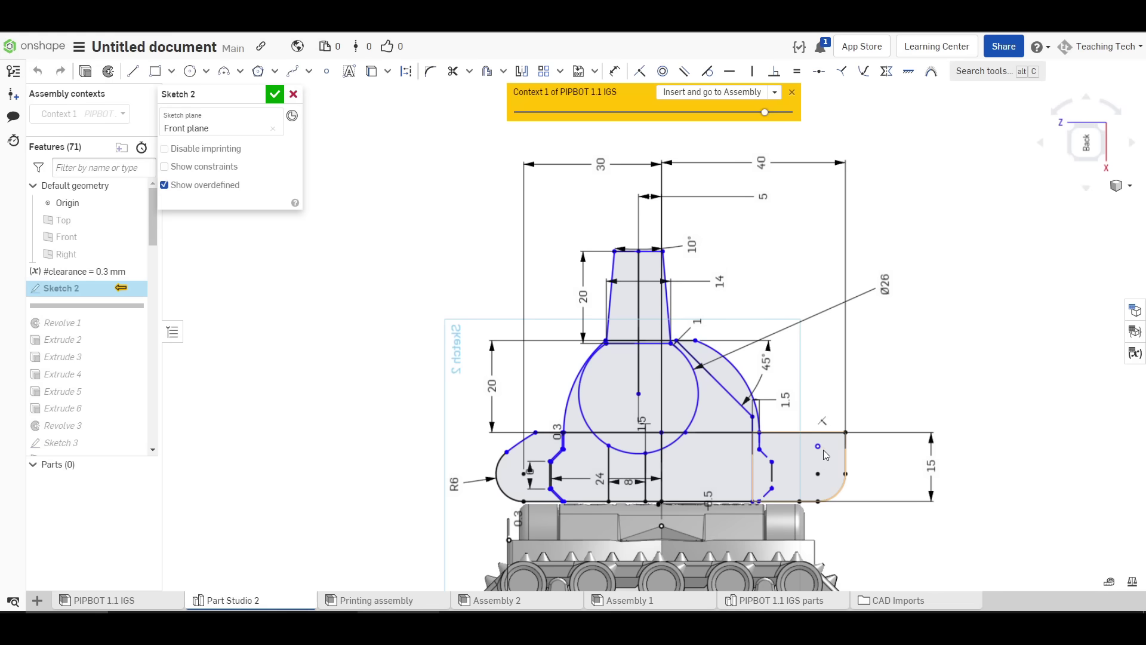
# Review the tank sketch and gearbox model, then export the Printing assembly
pyautogui.scroll(5, 804, 481)
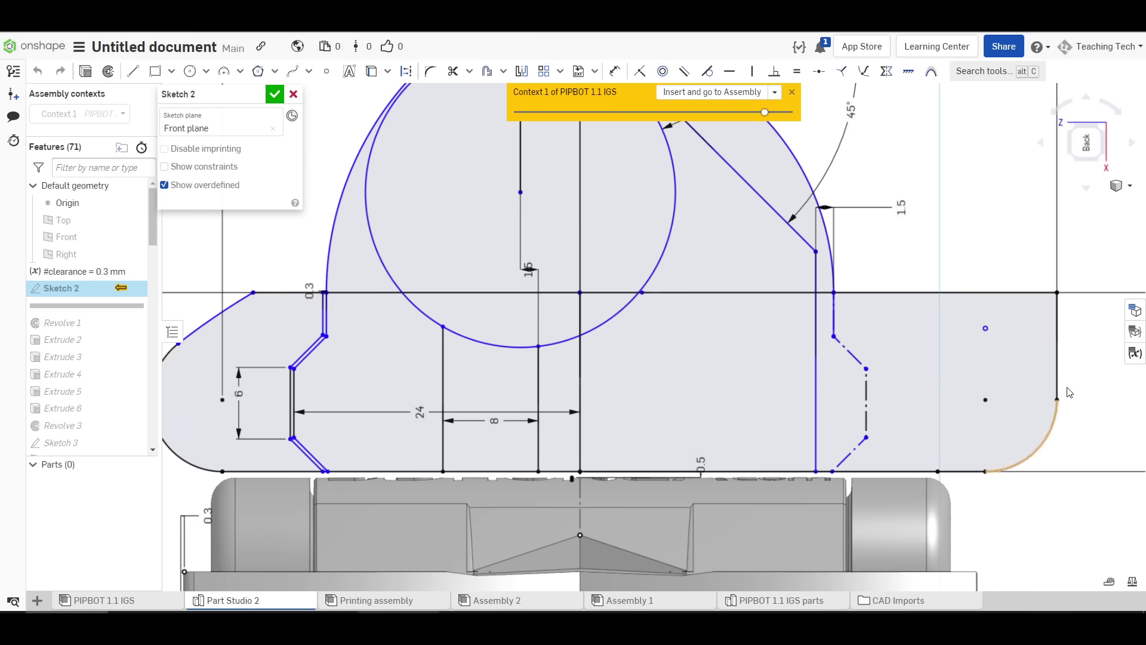
pyautogui.moveTo(389, 348); pyautogui.dragTo(411, 347, button='middle')
pyautogui.scroll(-3, 481, 328)
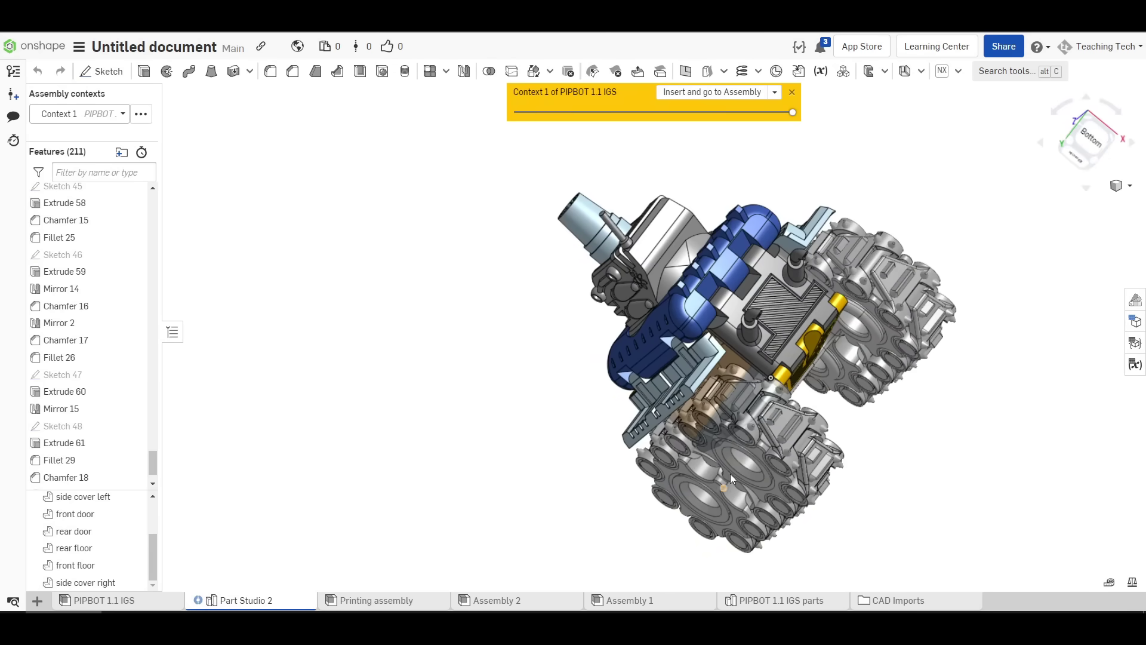
pyautogui.scroll(5, 760, 331)
pyautogui.moveTo(793, 321); pyautogui.dragTo(806, 295, button='right')
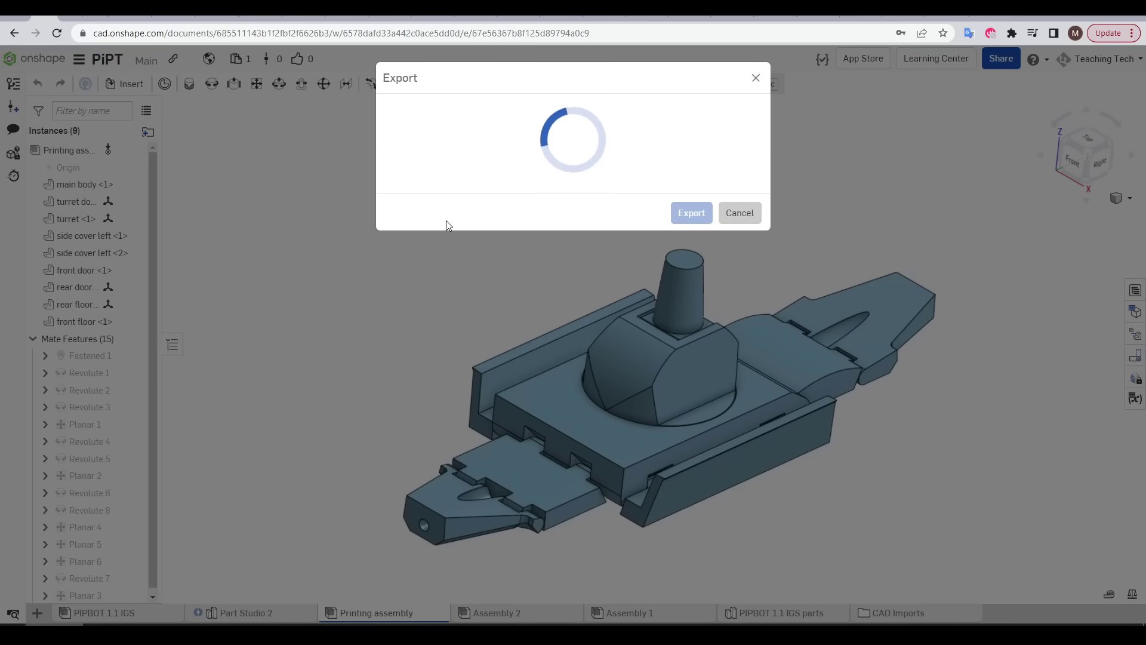
pyautogui.click(691, 333)
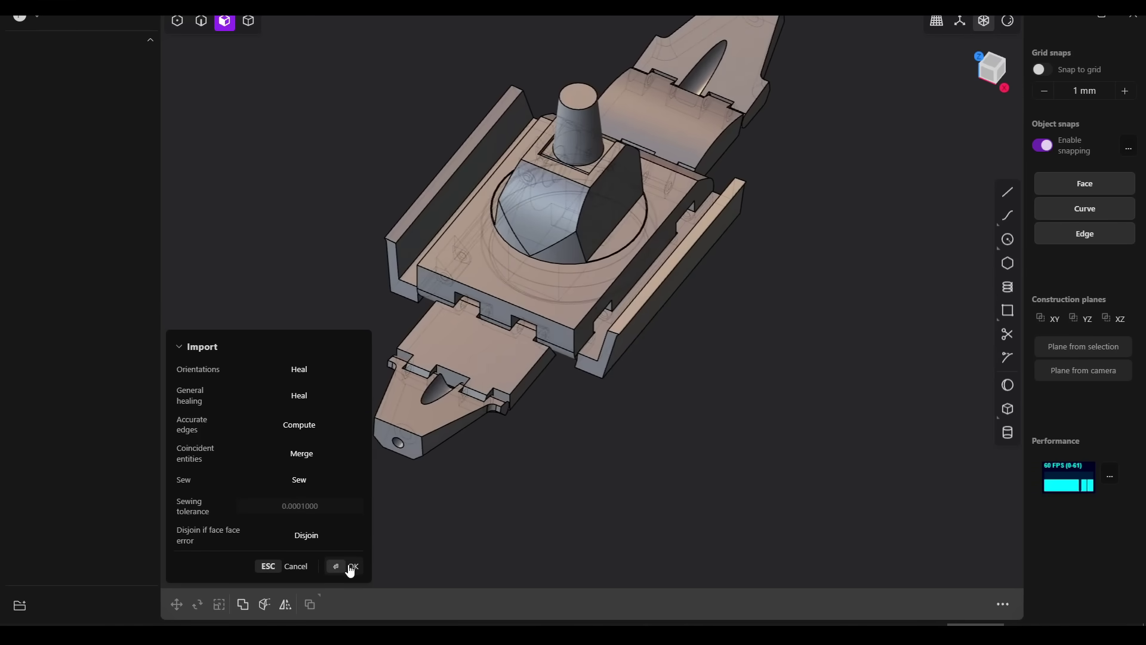
# Import the tank top, then draw a circle on the turret dome, extrude it and make it solid
pyautogui.click(353, 568)
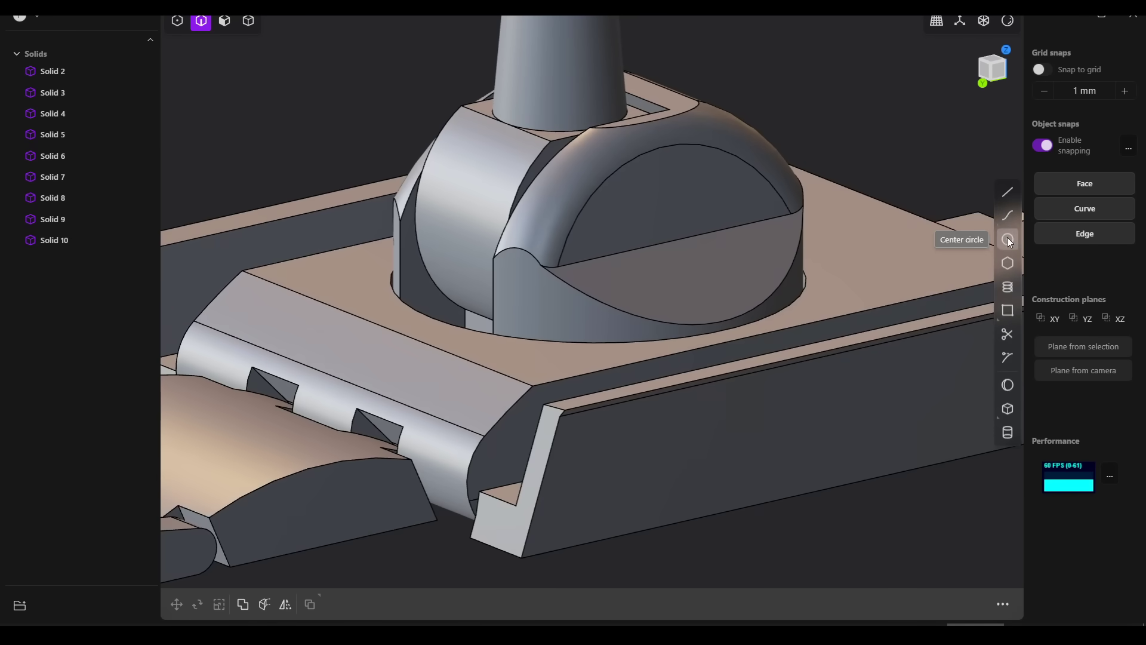
pyautogui.click(725, 196)
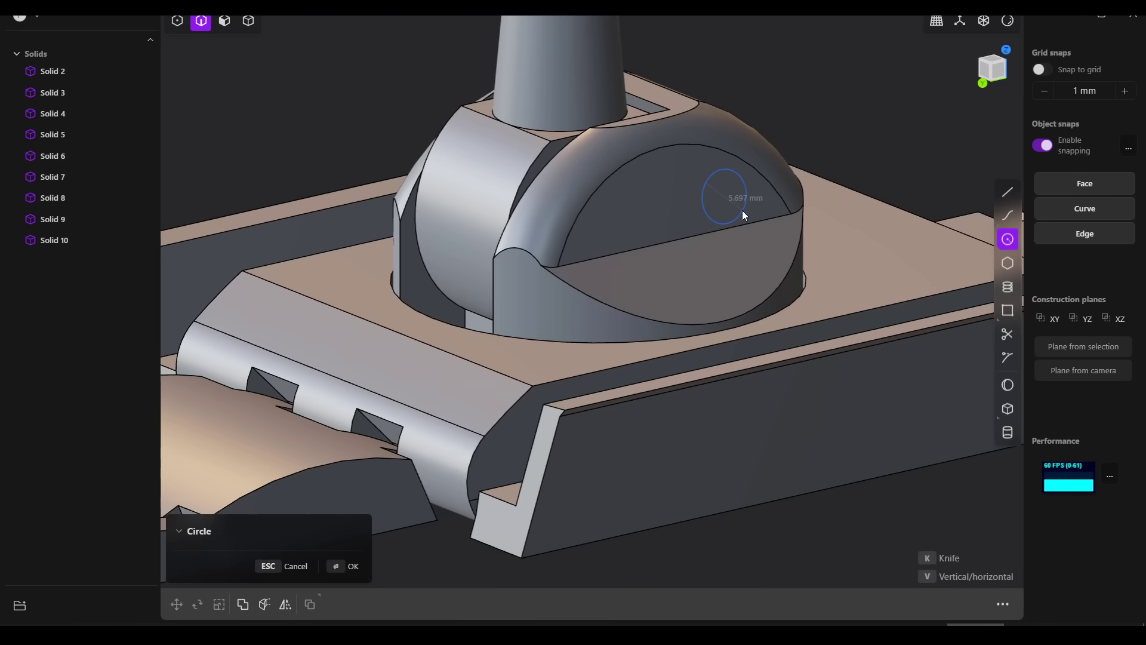
pyautogui.click(757, 170)
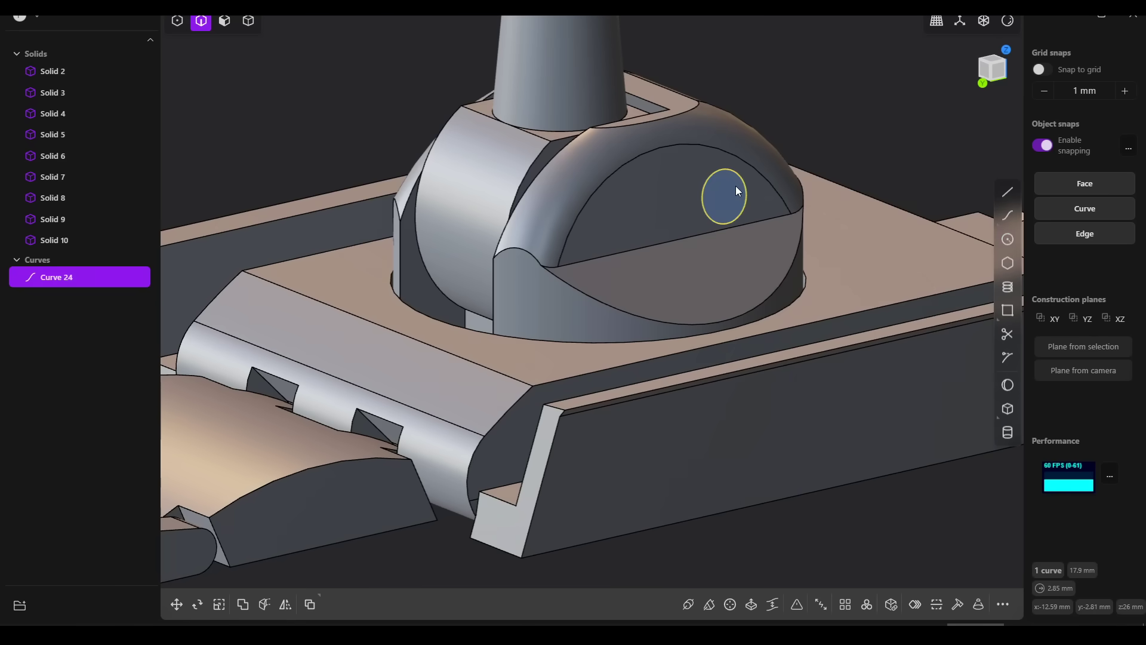
pyautogui.press('e')
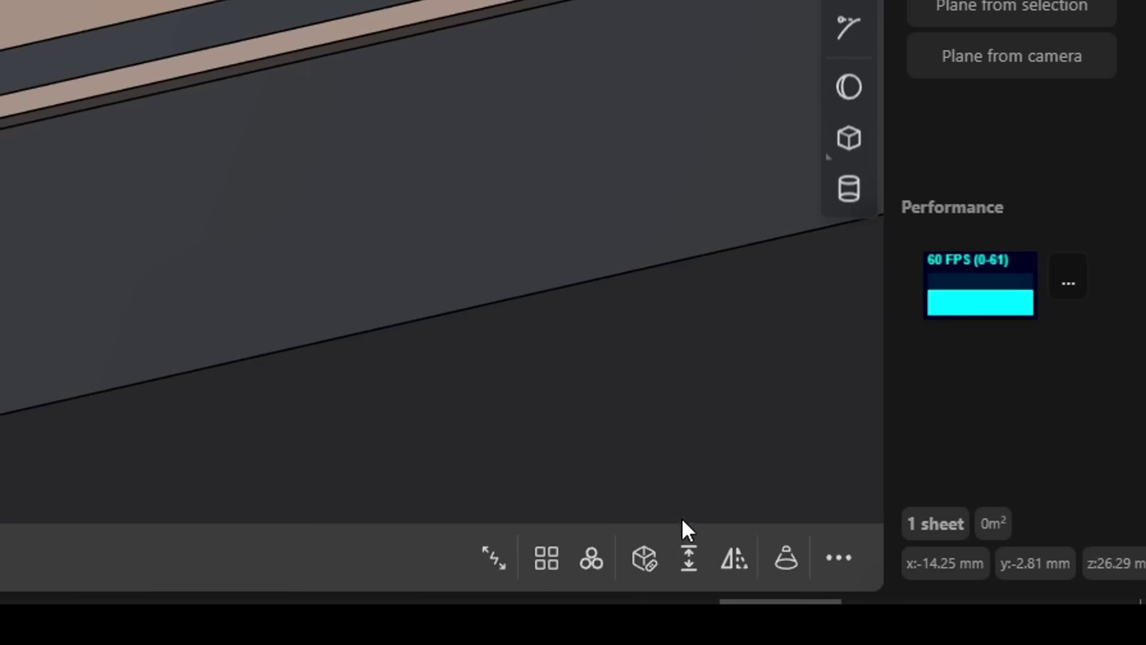
pyautogui.click(649, 556)
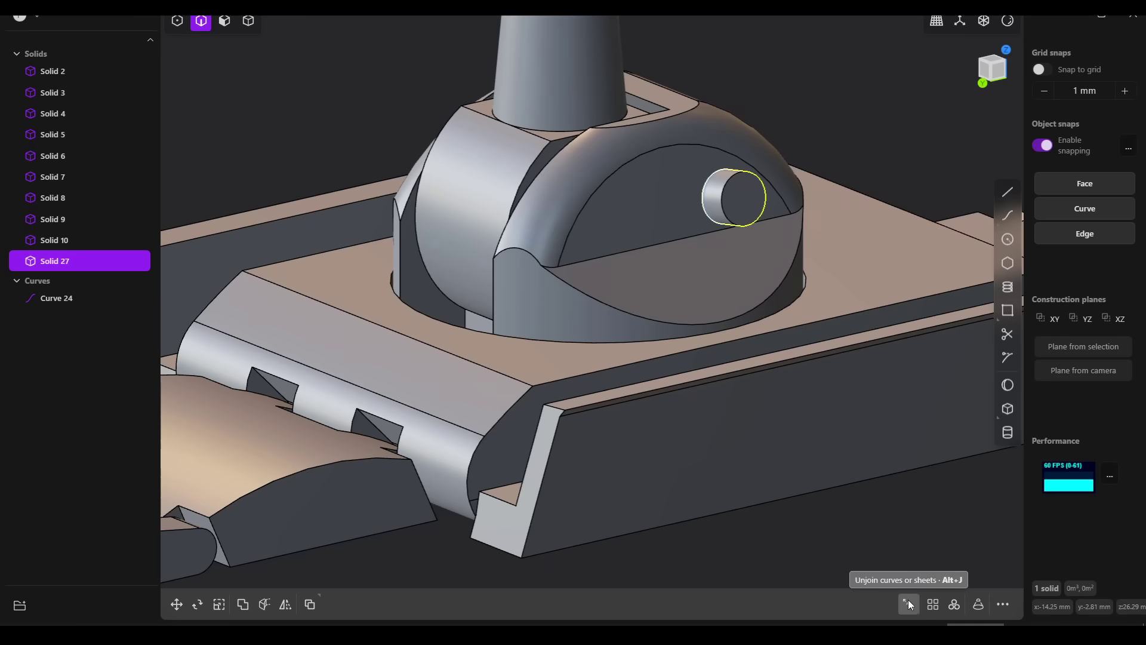
# Draw a small circle on the cylinder's end and offset its face with a 1° taper
pyautogui.moveTo(811, 129); pyautogui.dragTo(840, 130, button='middle')
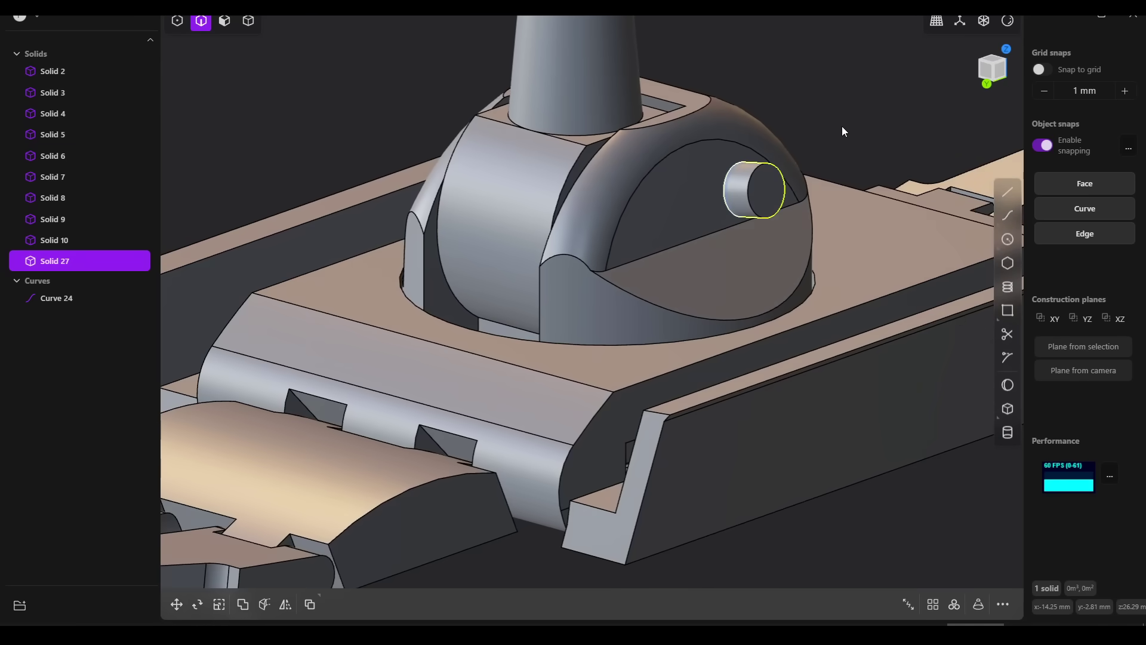
pyautogui.click(842, 132)
pyautogui.click(747, 184)
pyautogui.scroll(3, 752, 188)
pyautogui.press('c')
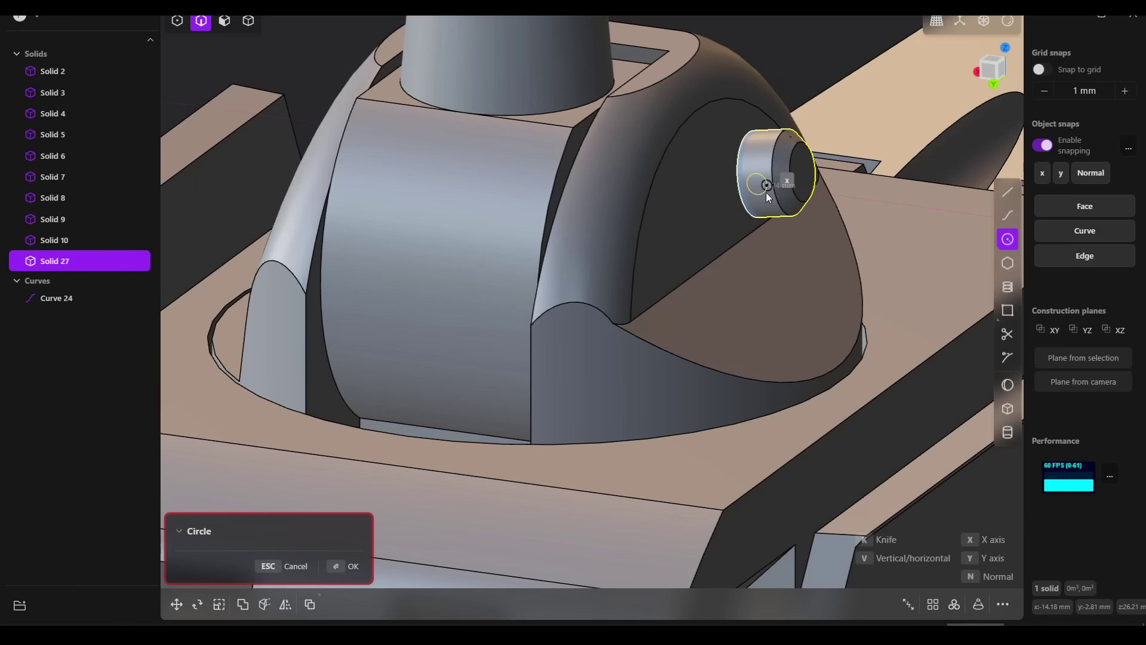
pyautogui.click(757, 192)
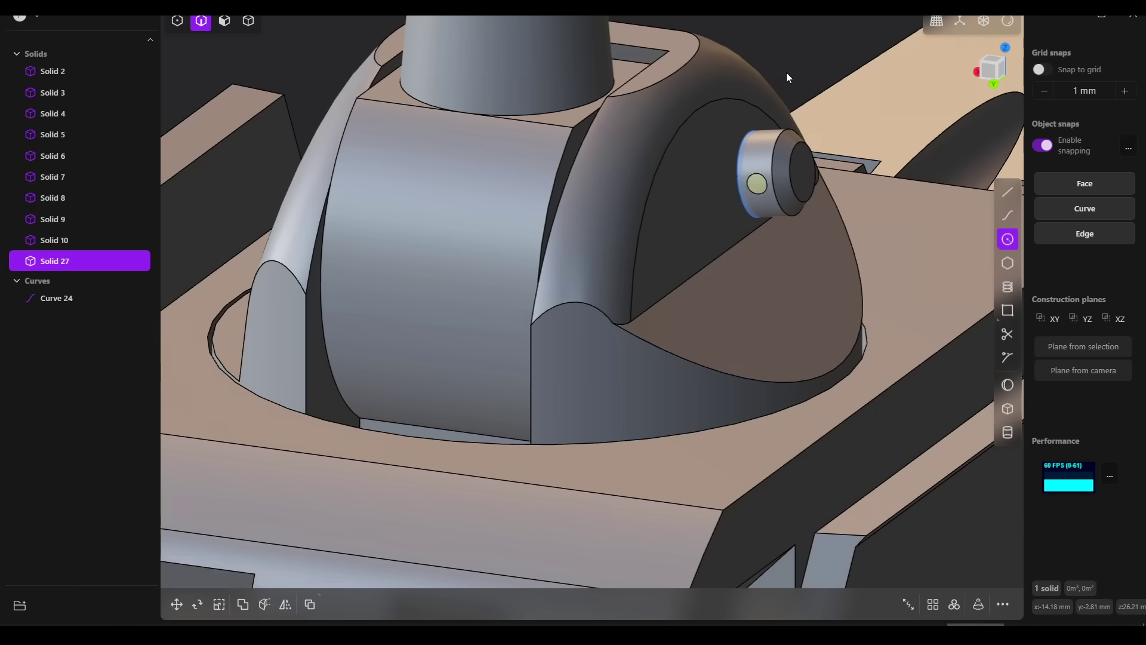
pyautogui.press('o')
pyautogui.click(320, 518)
pyautogui.press('Return')
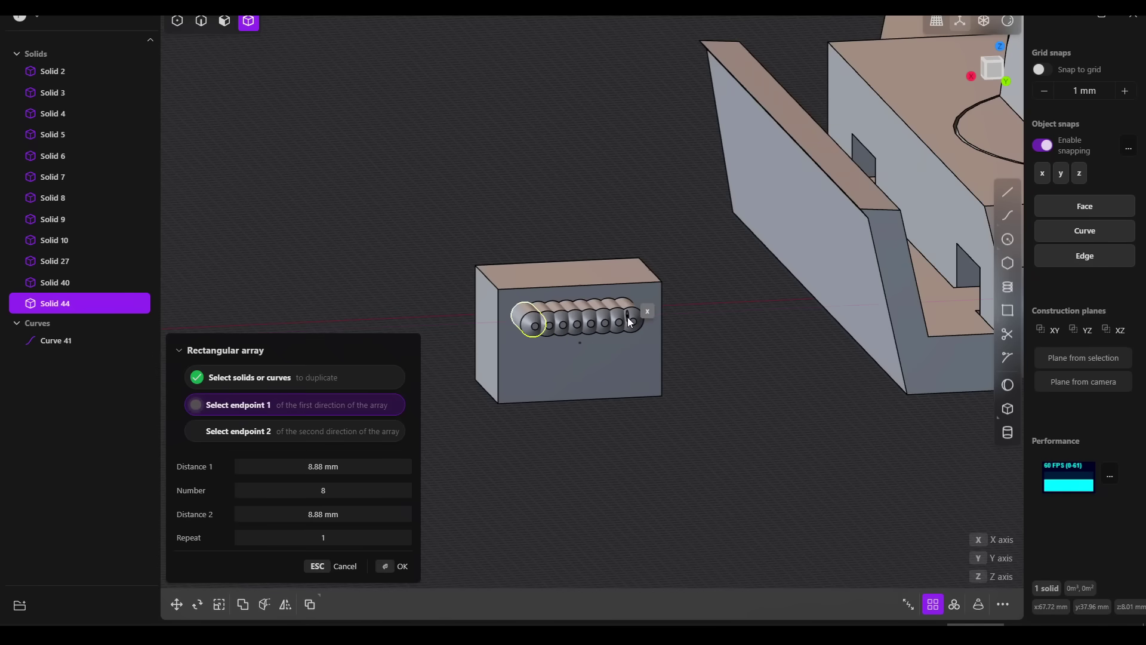
# Commit the peg array at 10 mm spacing and add a 0.9 mm inset outline on the front face
pyautogui.click(635, 317)
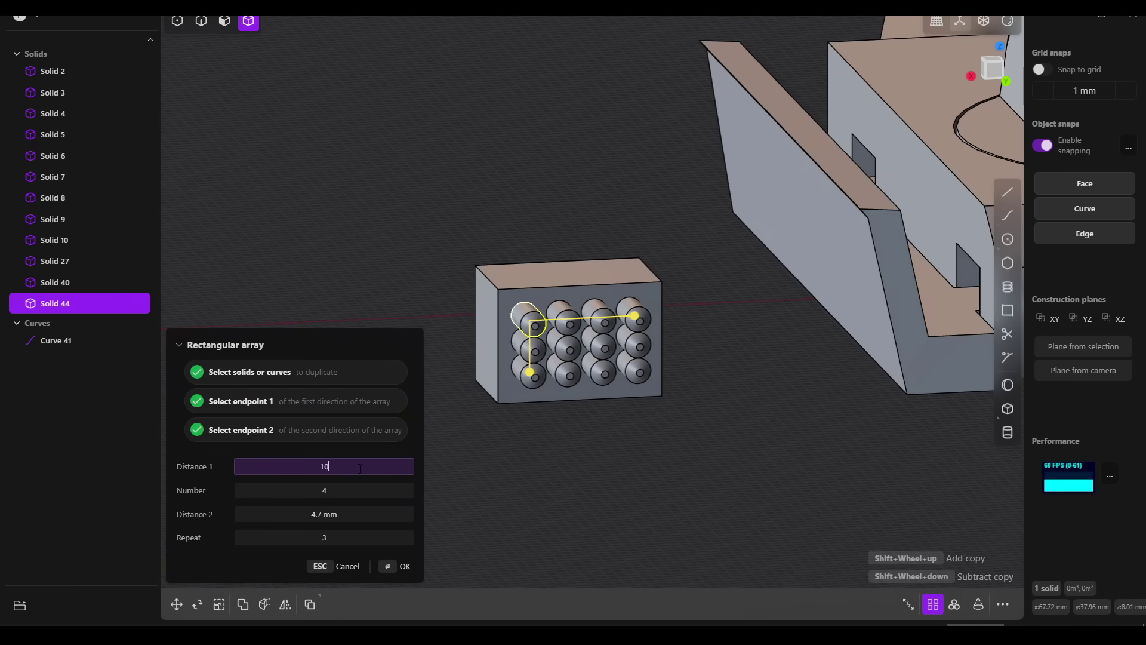
pyautogui.press('Return')
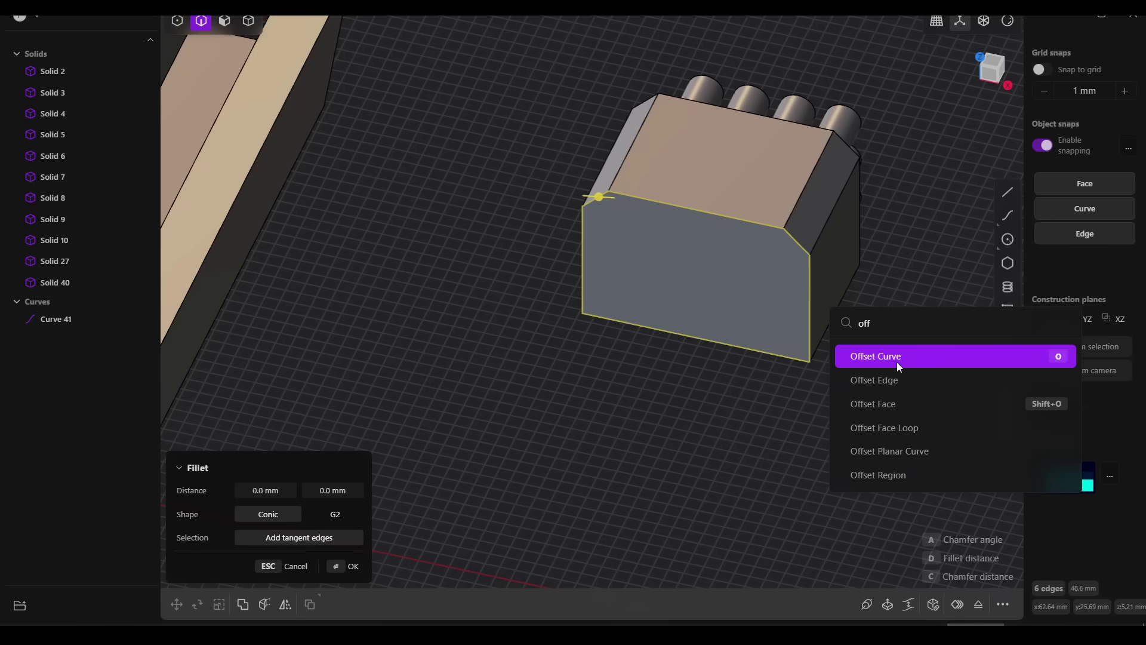
pyautogui.click(897, 358)
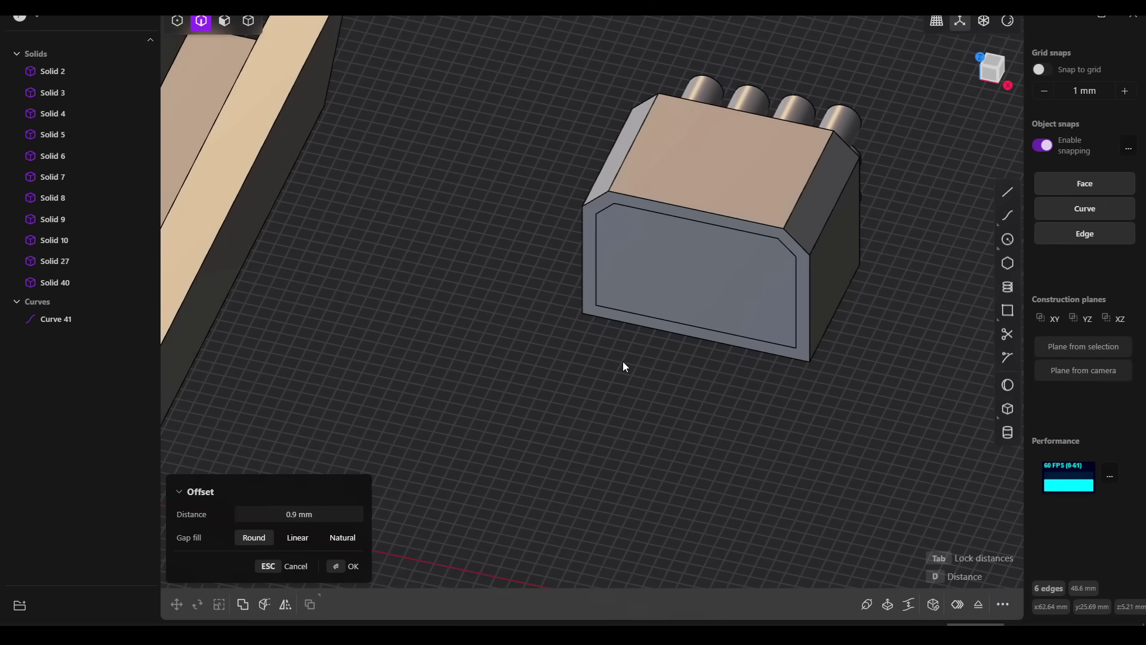
pyautogui.press('Return')
# Select the inset front face and start offsetting it inward
pyautogui.press('3')
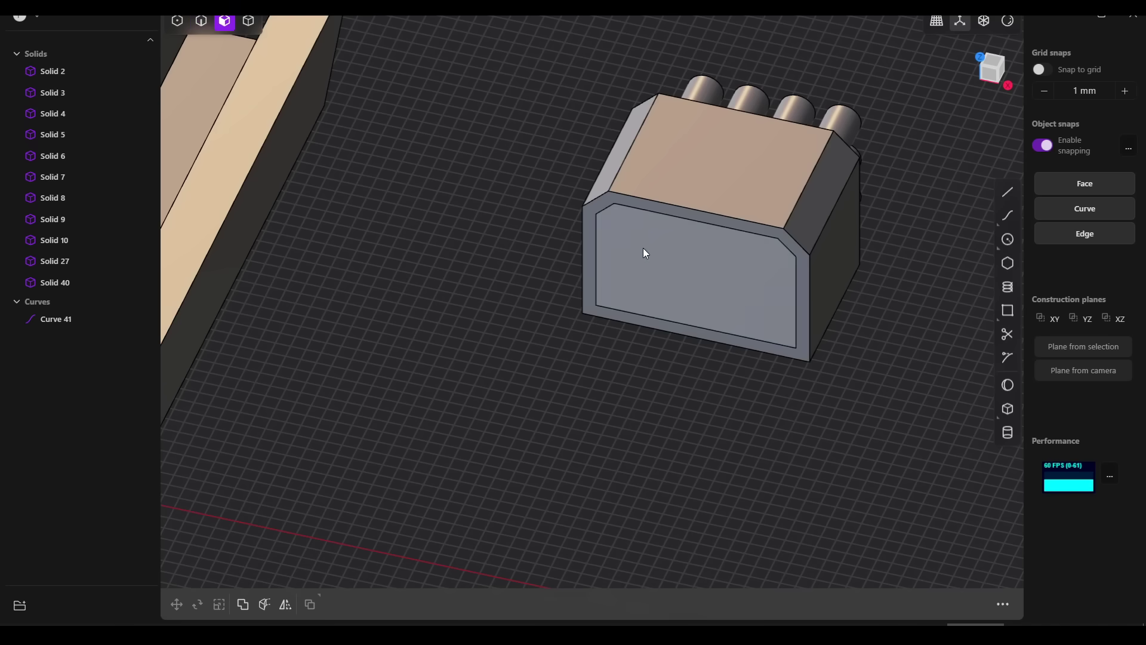
pyautogui.click(643, 249)
pyautogui.press('o')
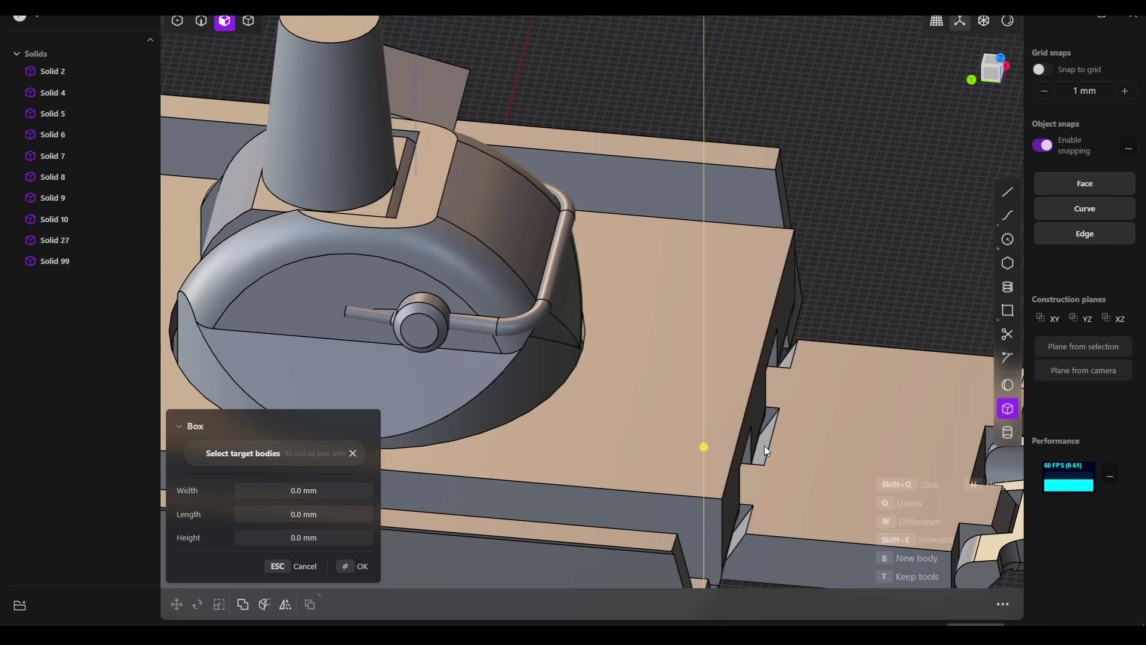
# Draw a small box on the hull and move it -1.96 mm in Z
pyautogui.click(764, 445)
pyautogui.click(643, 461)
pyautogui.click(729, 389)
pyautogui.press('g')
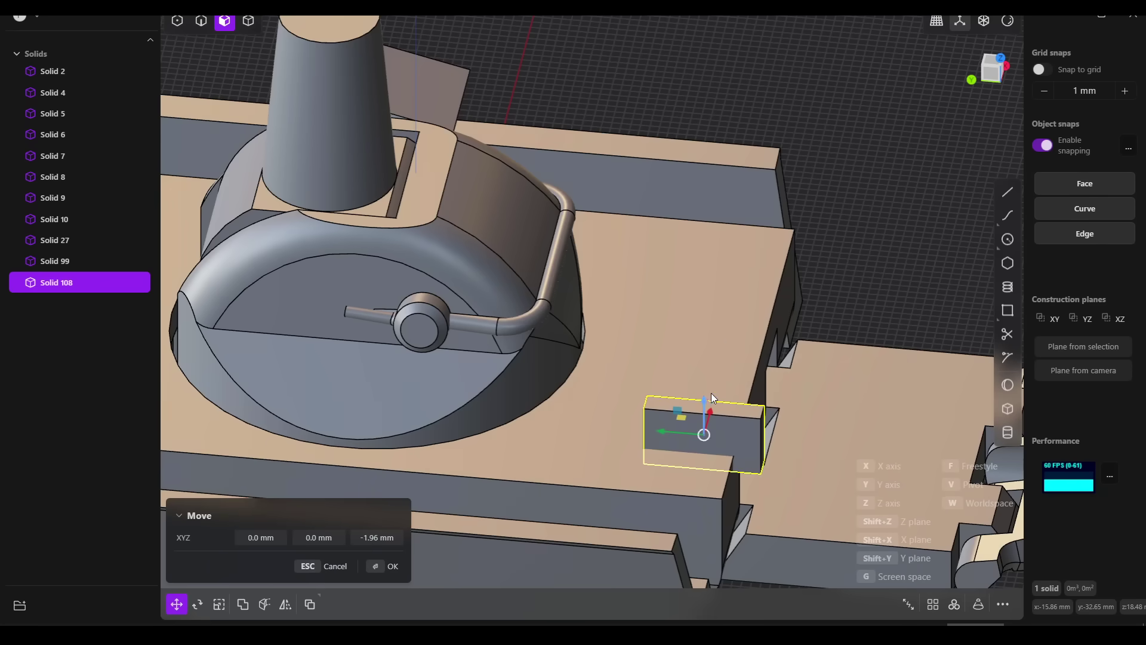
pyautogui.press('Return')
# Fillet one edge of the box by 1.62 mm
pyautogui.press('2')
pyautogui.click(643, 401)
pyautogui.press('f')
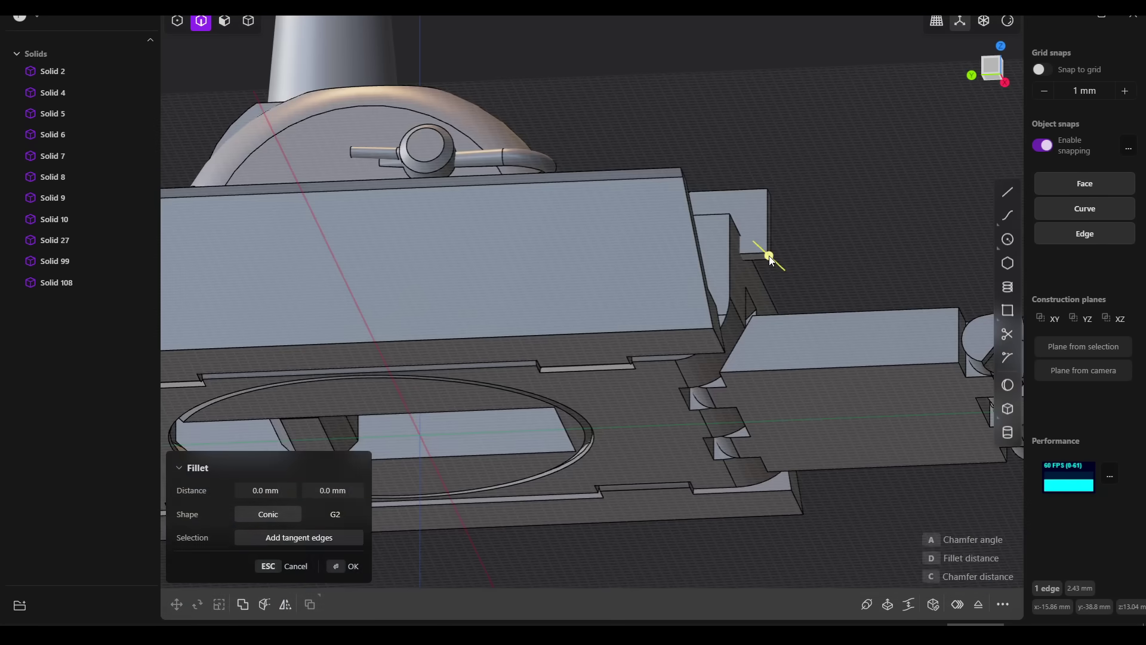
pyautogui.moveTo(769, 255); pyautogui.dragTo(826, 239)
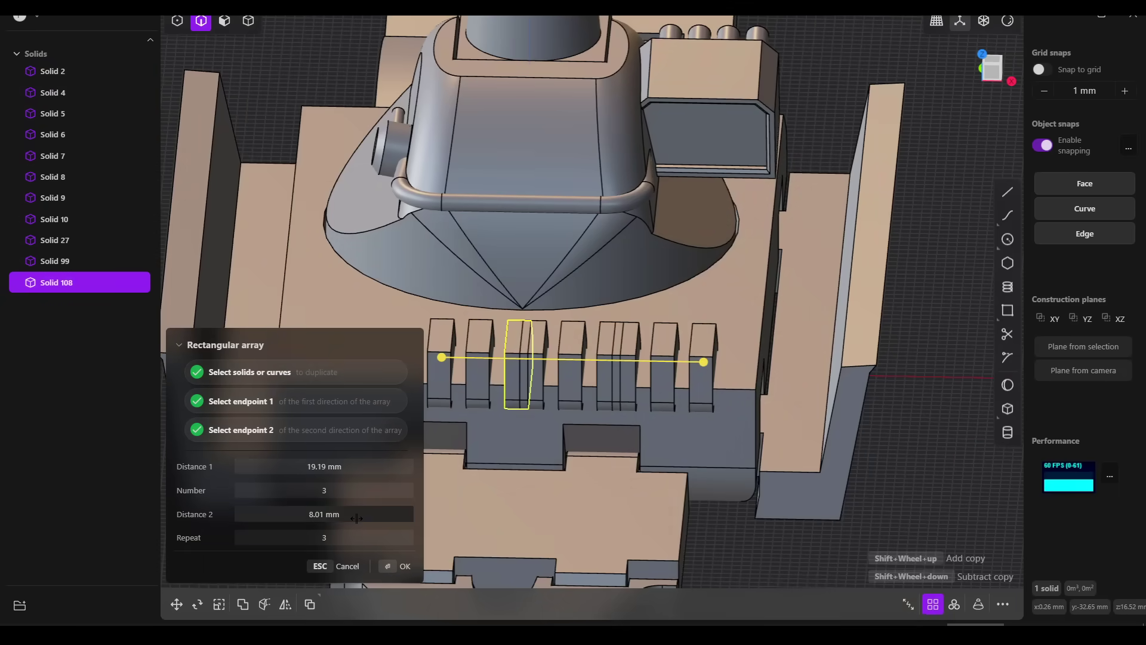
# Array the box 3-by-3 with spacings of 20 mm and -20 mm
pyautogui.click(358, 518)
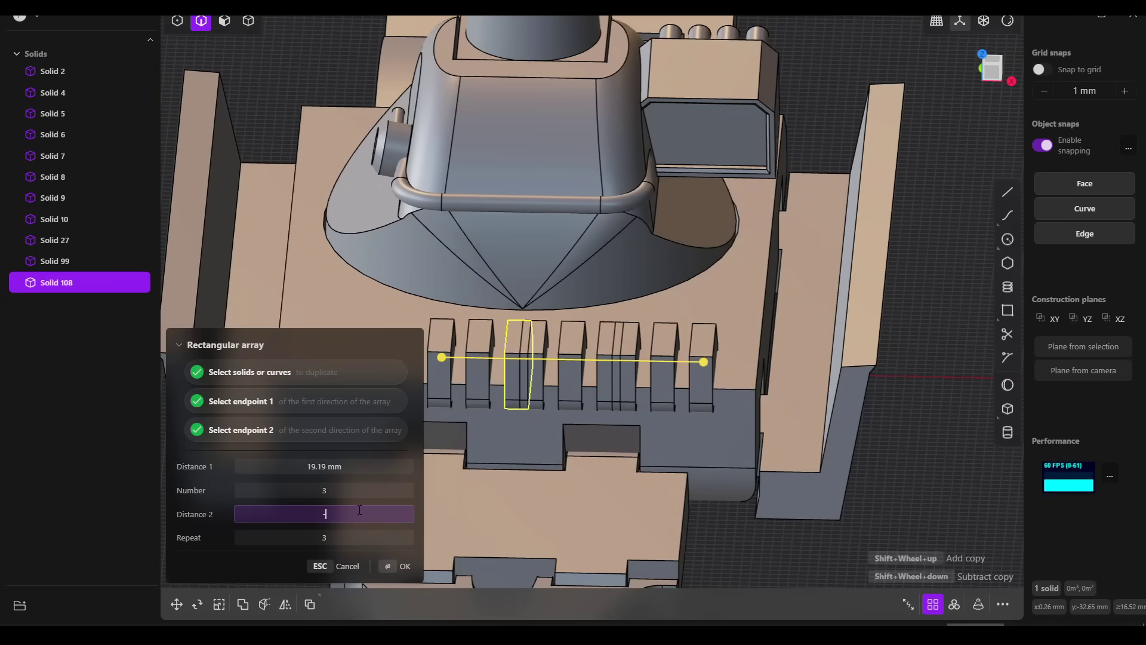
pyautogui.press('Return')
pyautogui.click(358, 467)
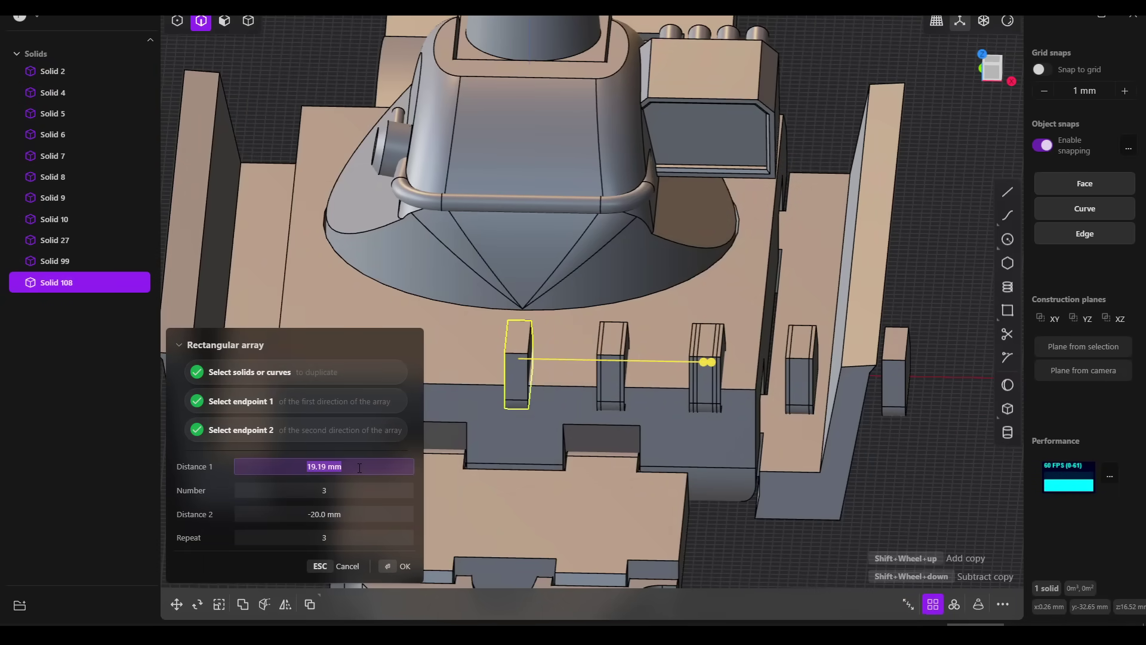
pyautogui.press('Return')
pyautogui.scroll(-1, 473, 460)
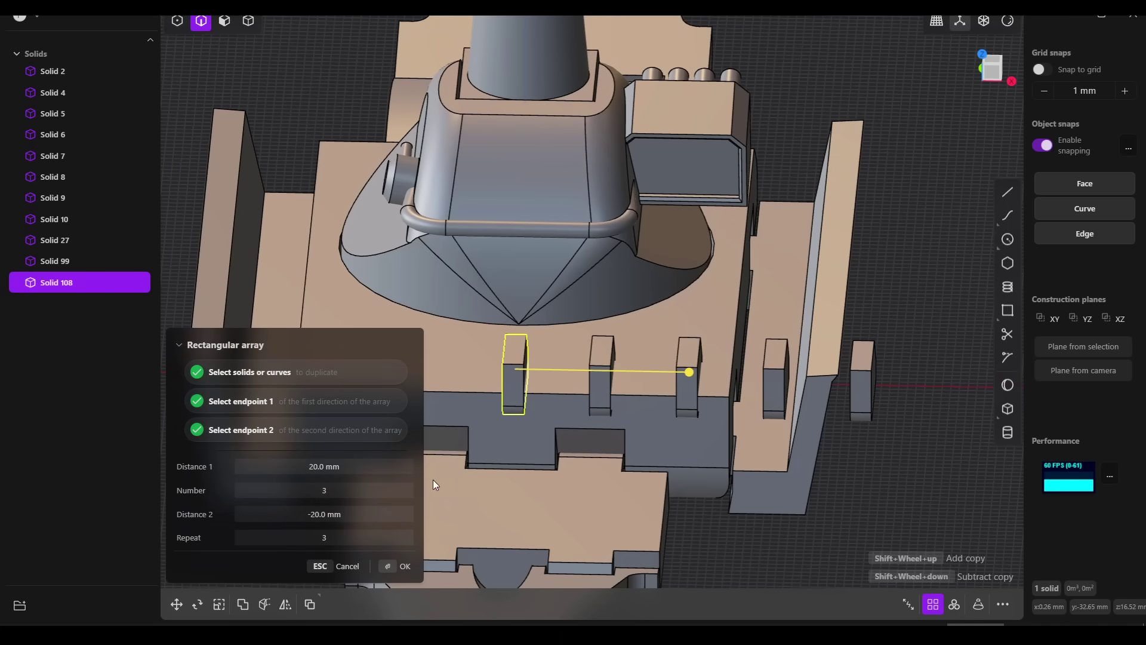